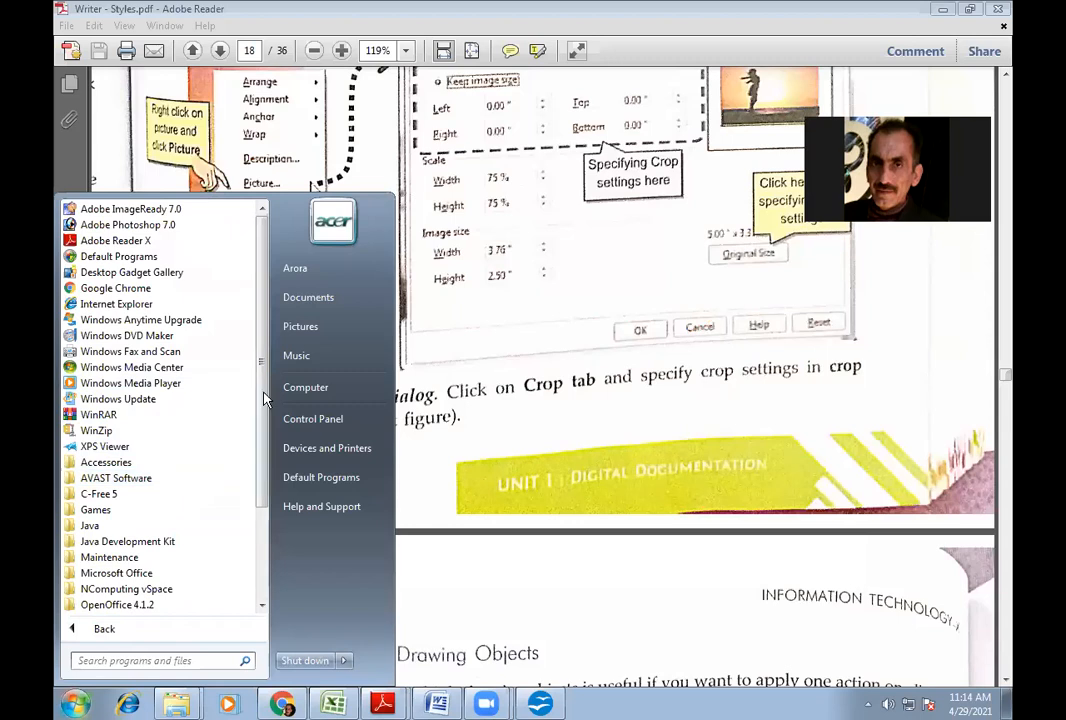
- Scroll further down through the Writer - Styles.pdf guide in Adobe Reader
scroll(221, 376, down, 2)
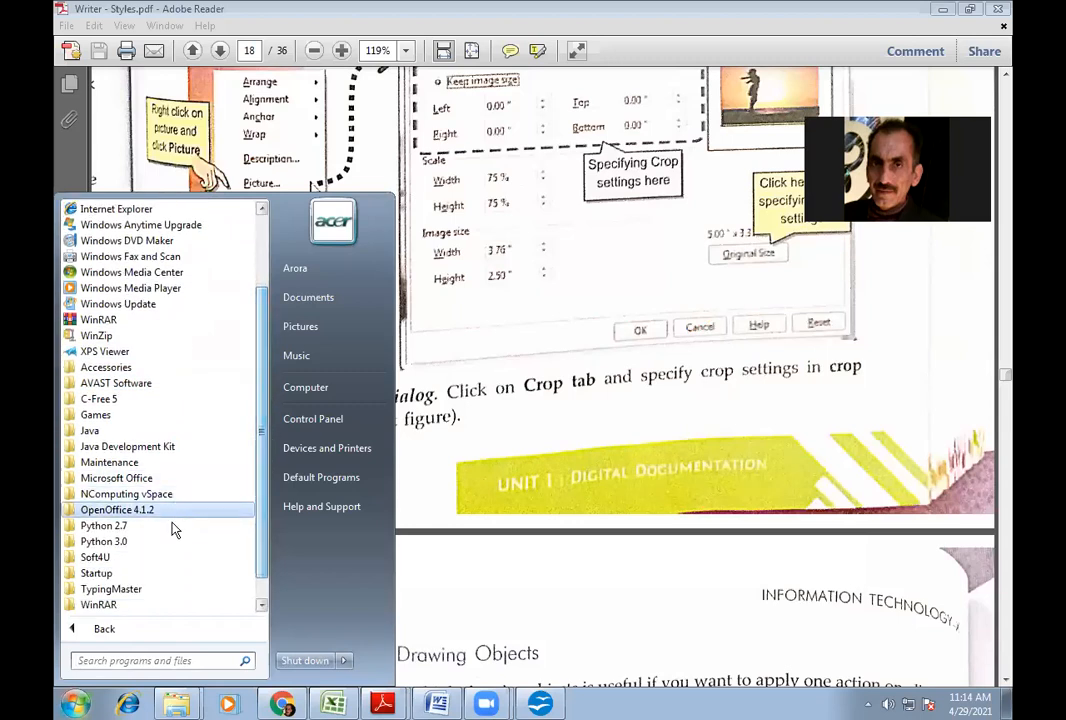
- Launch OpenOffice Writer from the OpenOffice 4.1.2 folder and start a new text document
click(116, 509)
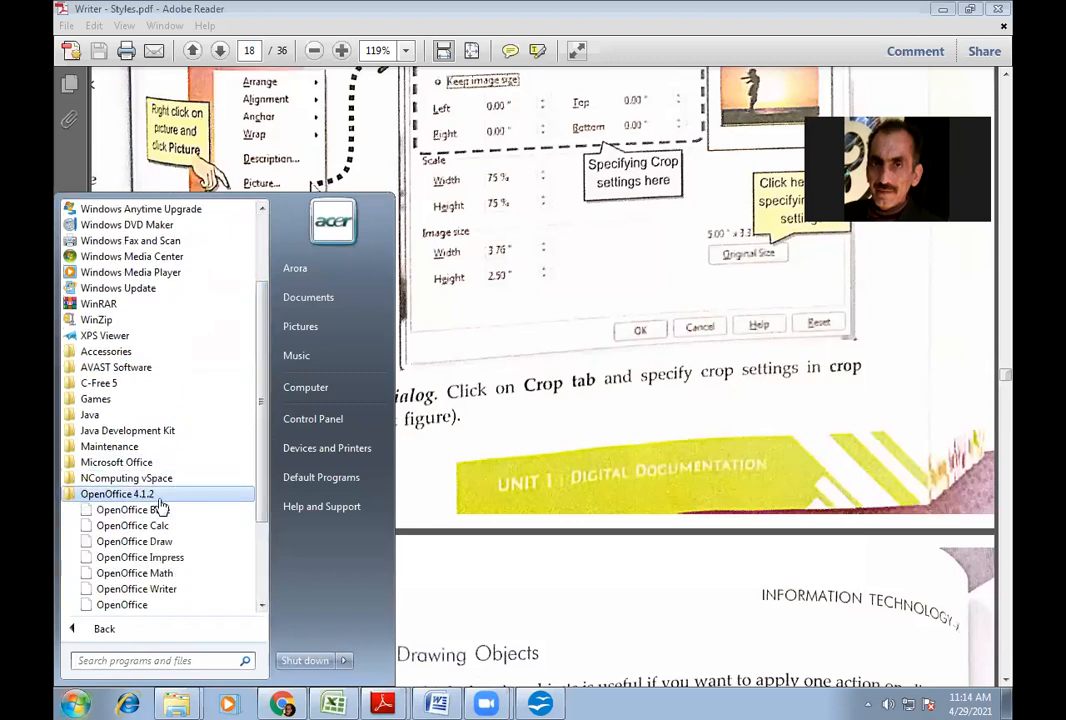
click(158, 591)
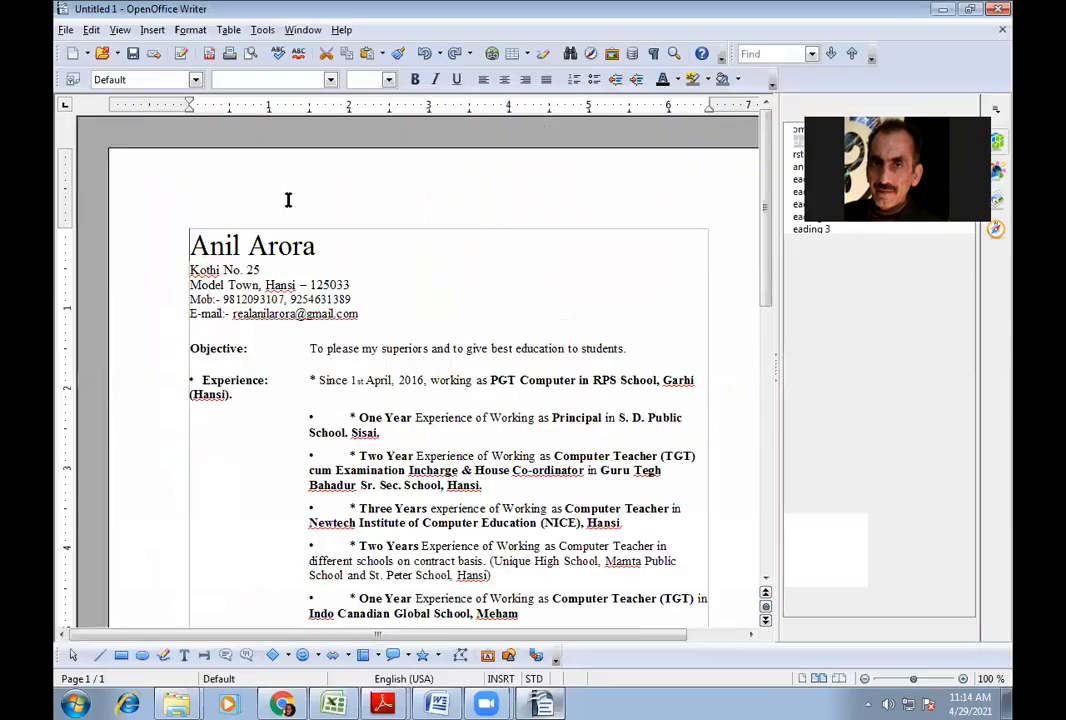
click(65, 30)
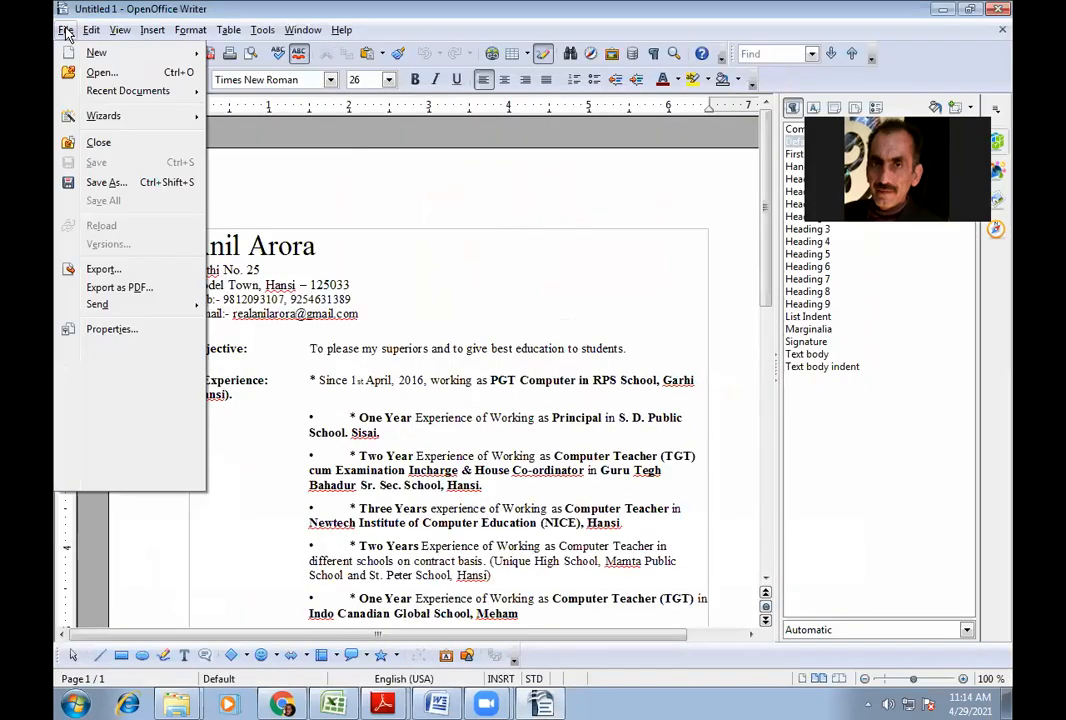
click(97, 143)
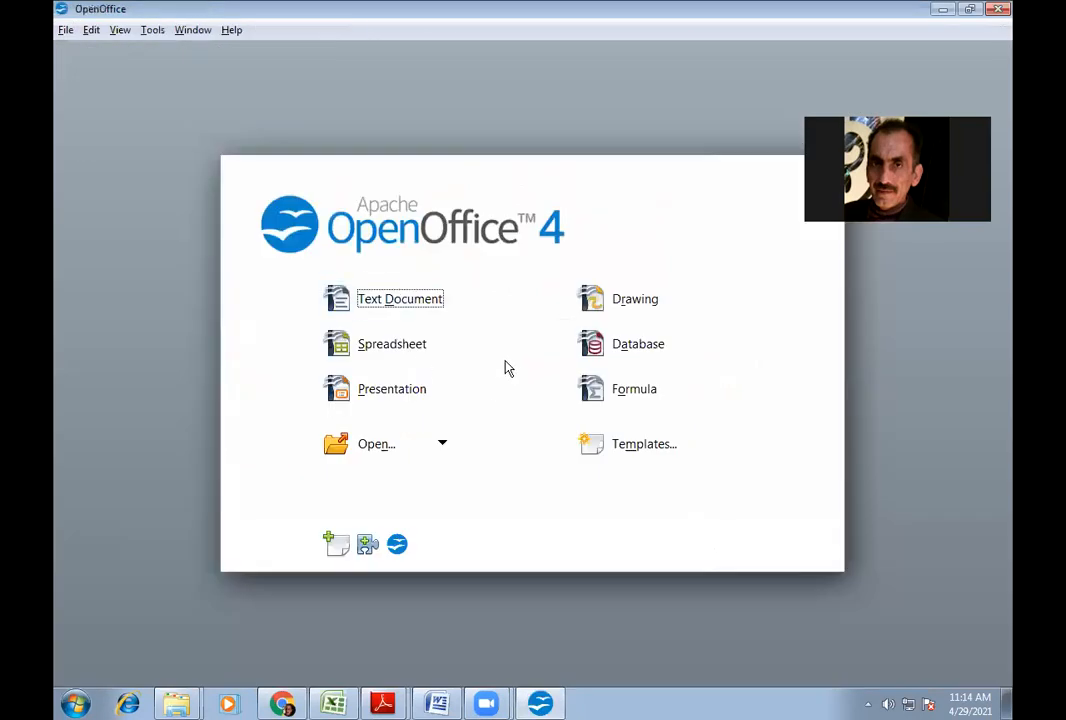
click(381, 305)
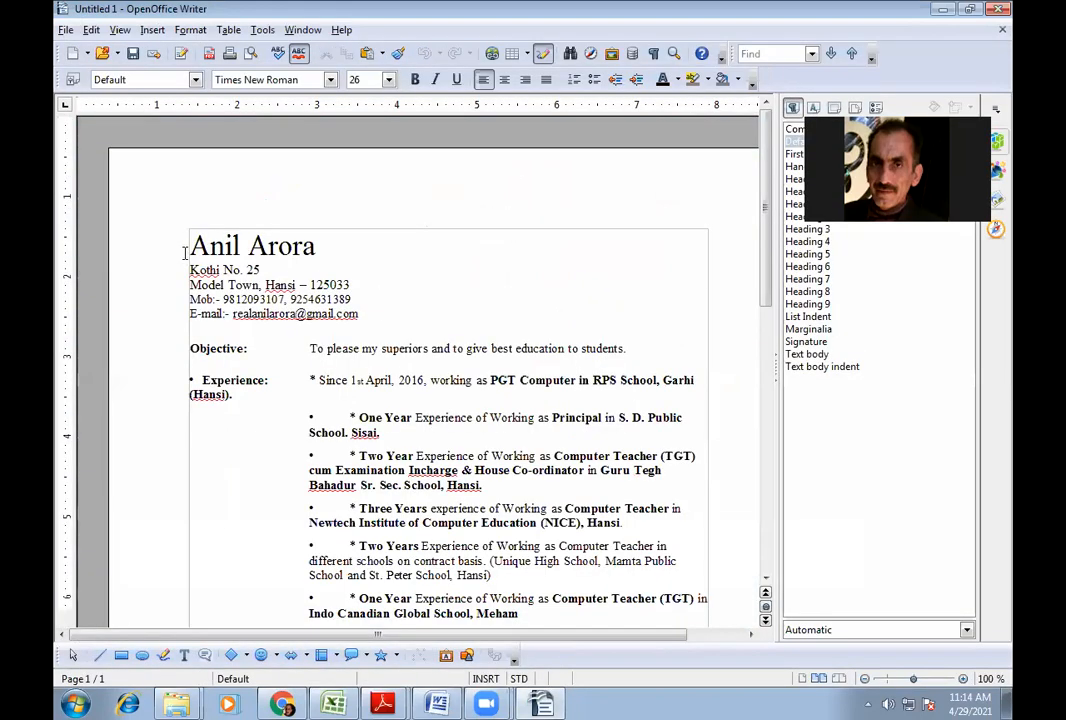
- Select all of the resume content and delete it, leaving an empty page
key(ctrl+a)
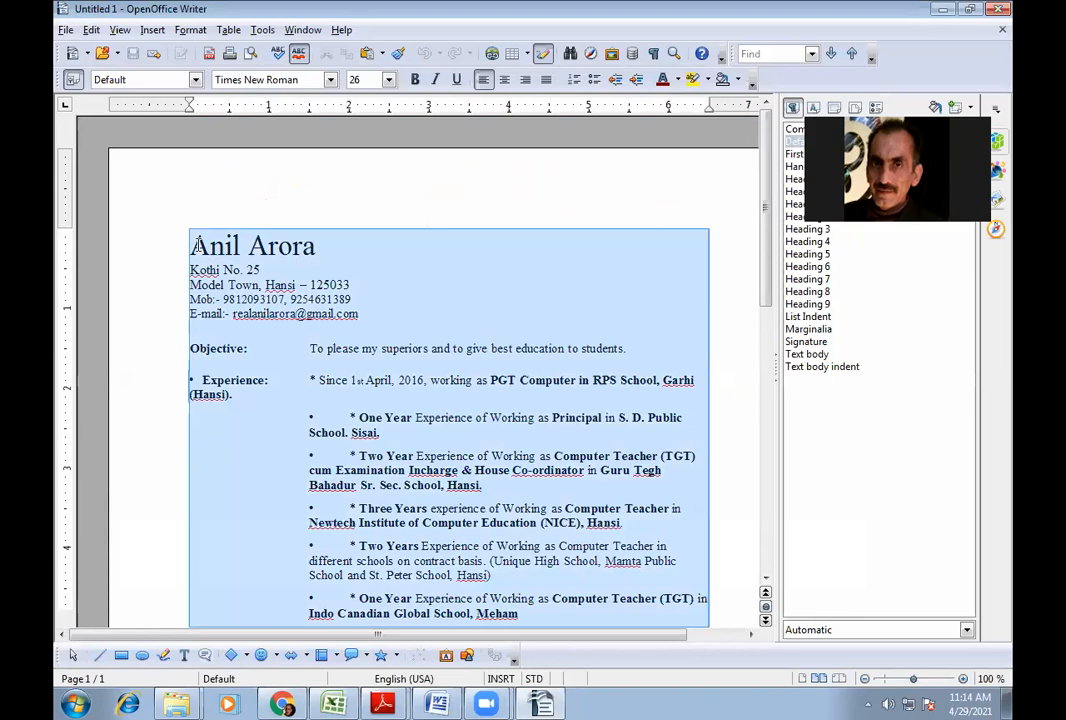
key(ctrl+a)
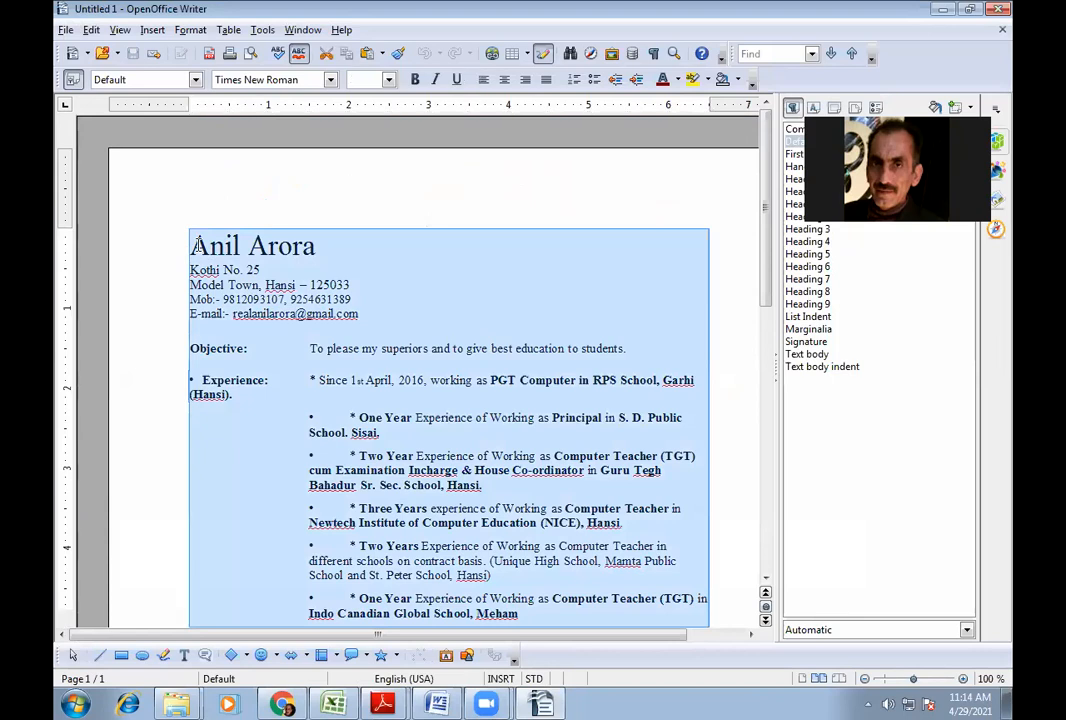
key(Delete)
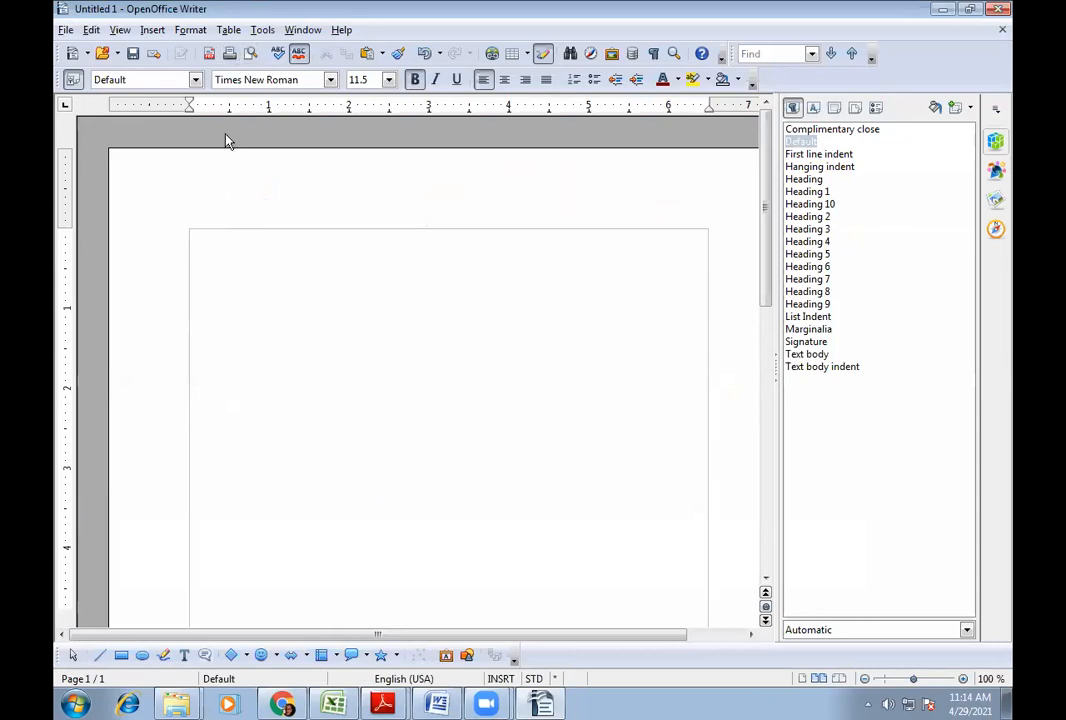
click(153, 30)
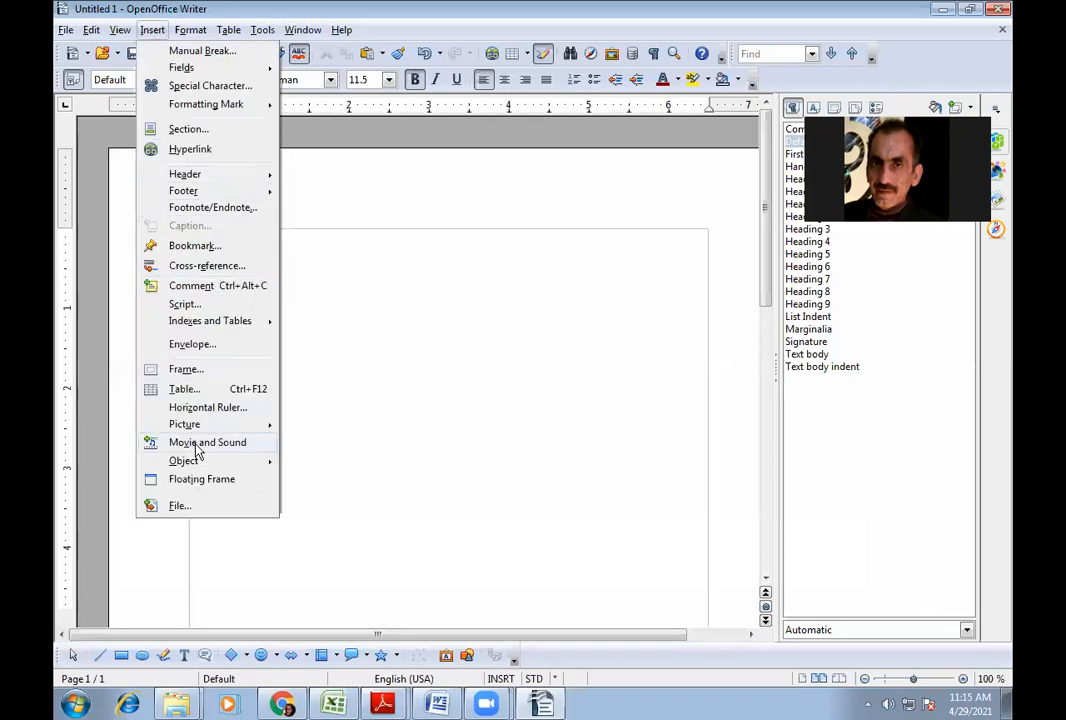
- Open the Insert Picture From File dialog and browse from the sample pictures to the desktop
mouse_move(200, 424)
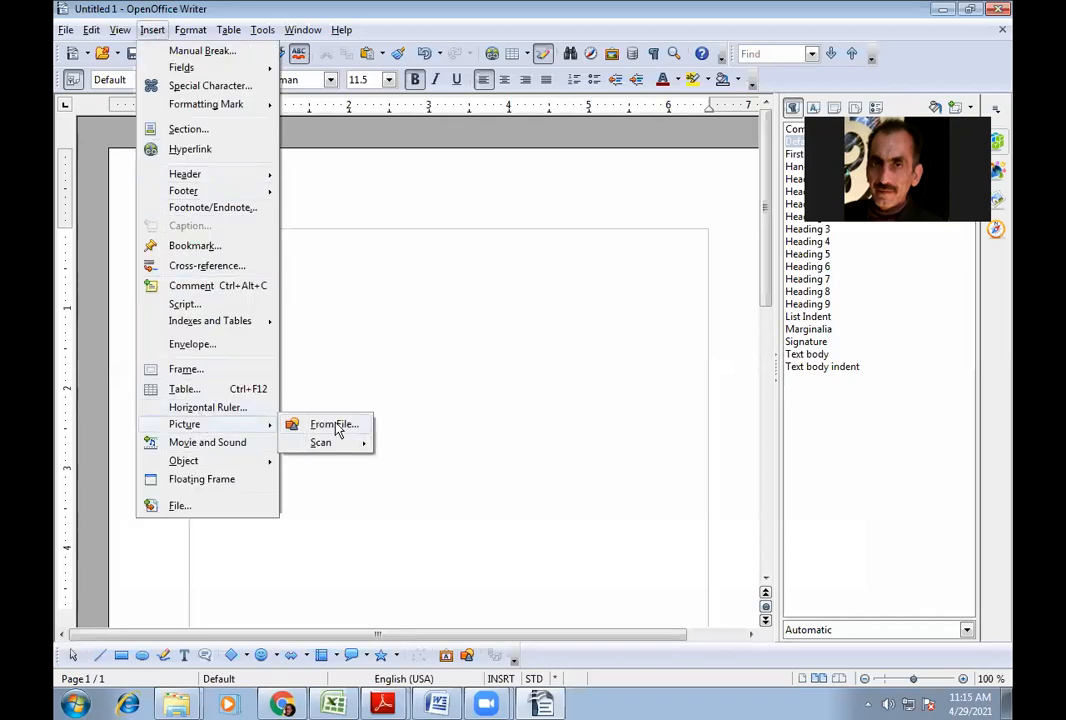
click(334, 425)
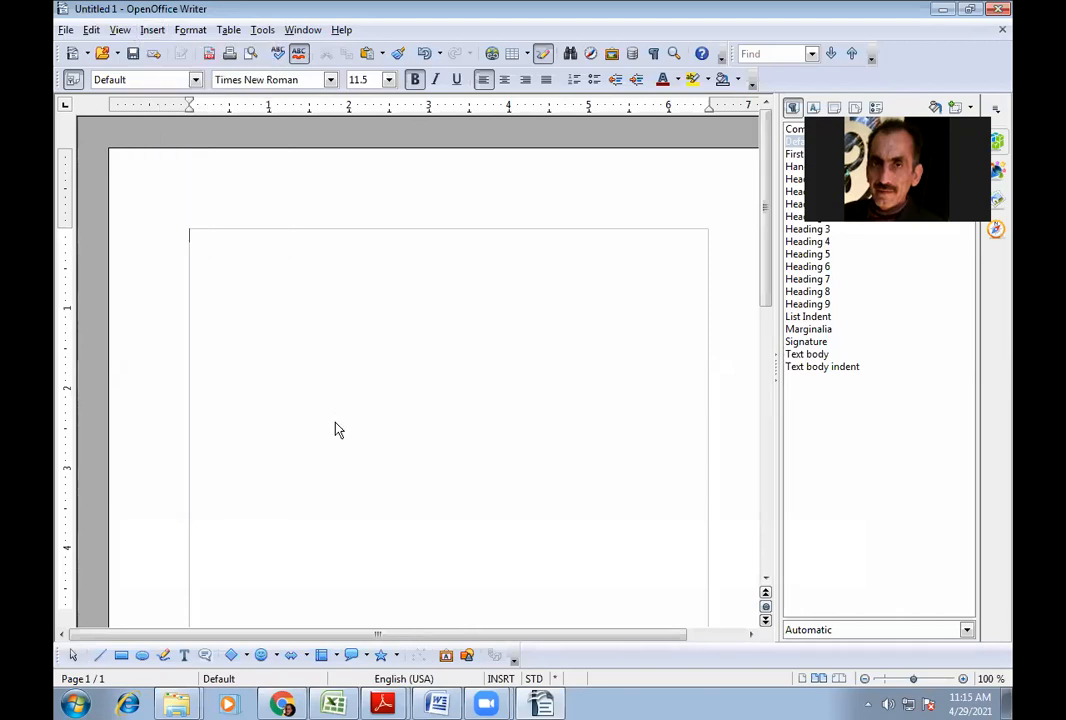
drag(670, 238, 661, 207)
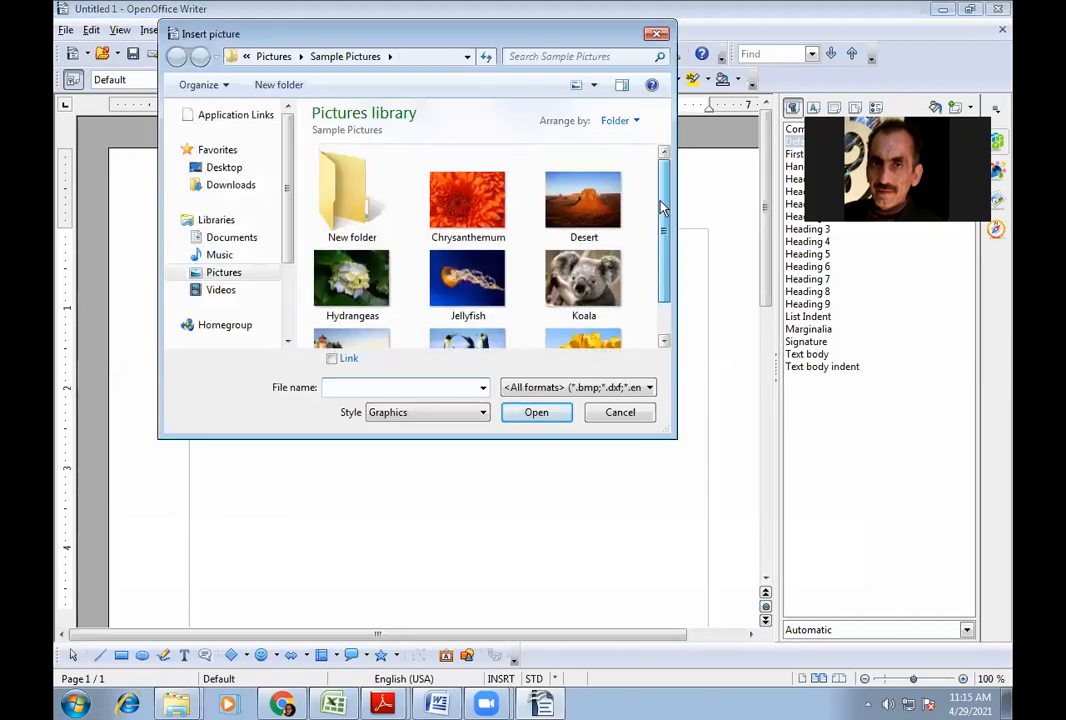
click(489, 293)
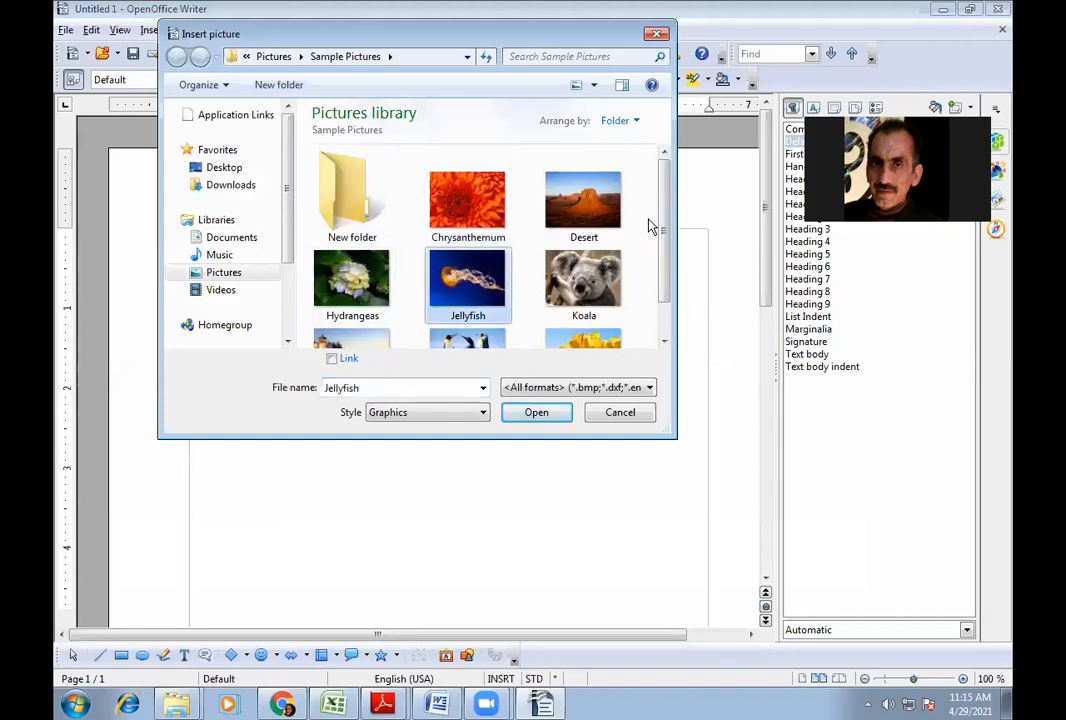
drag(668, 240, 672, 204)
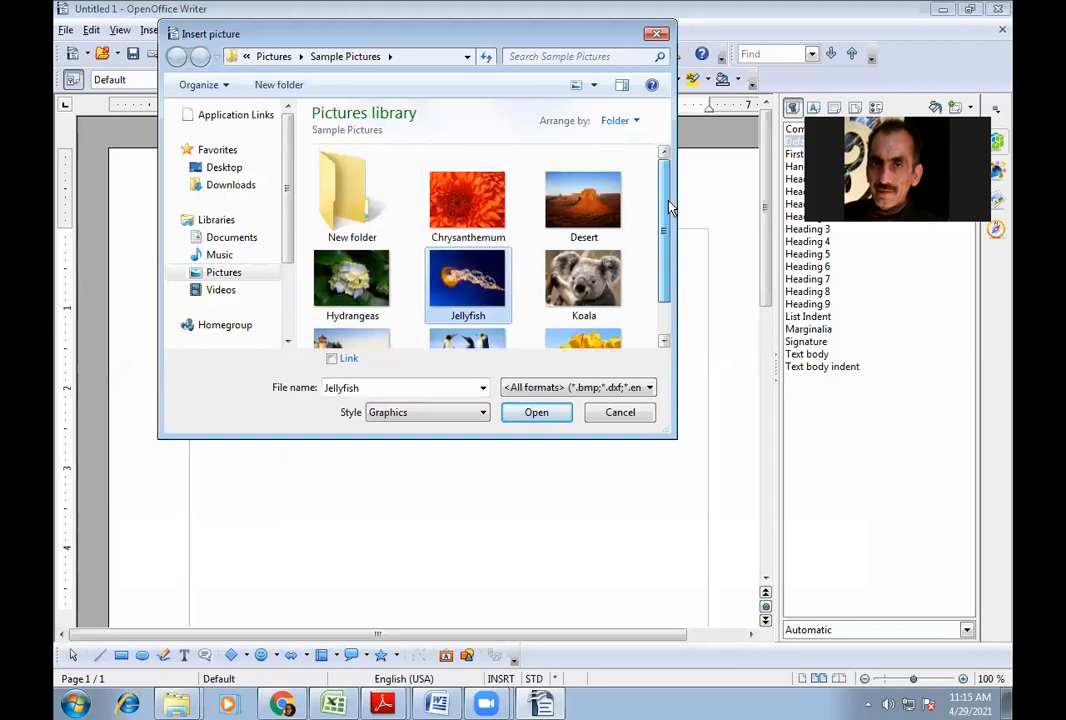
drag(669, 209, 666, 183)
click(217, 169)
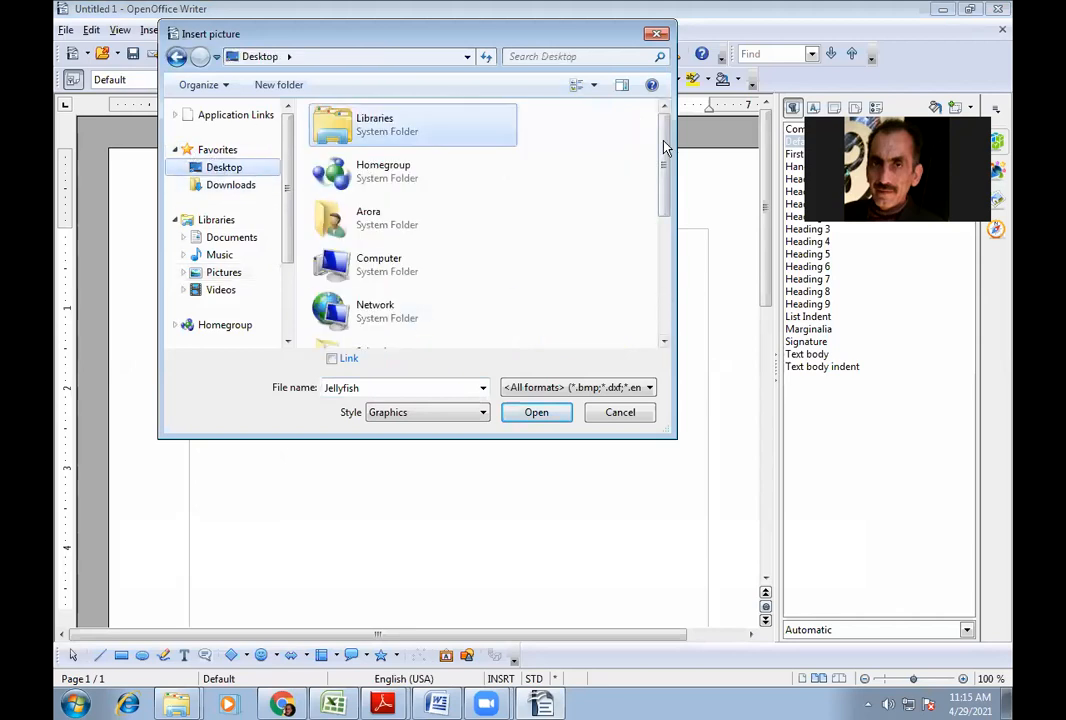
- Insert picture 3 from the nature wallpapers folder on Local Disk (D:)
double_click(410, 283)
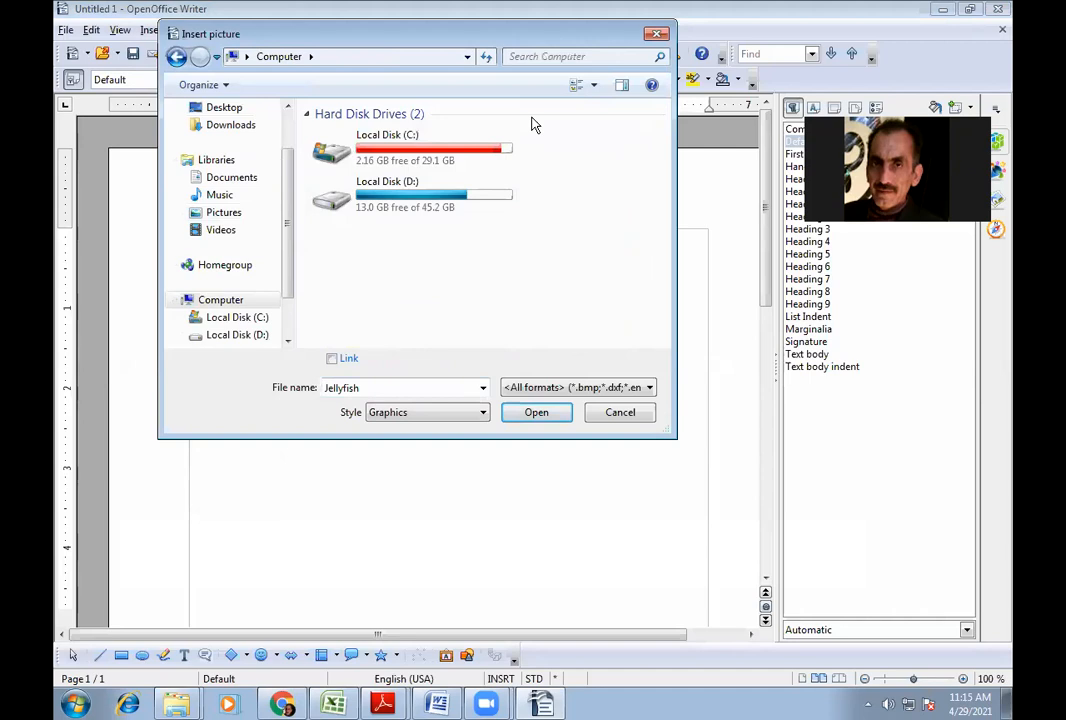
click(572, 86)
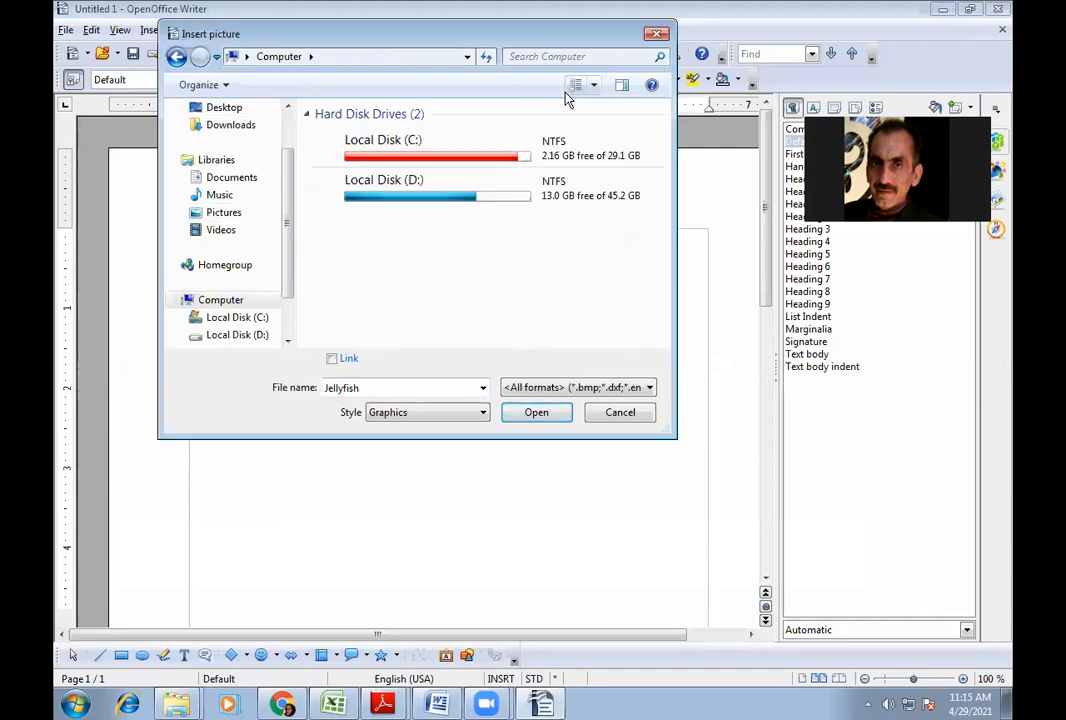
double_click(421, 183)
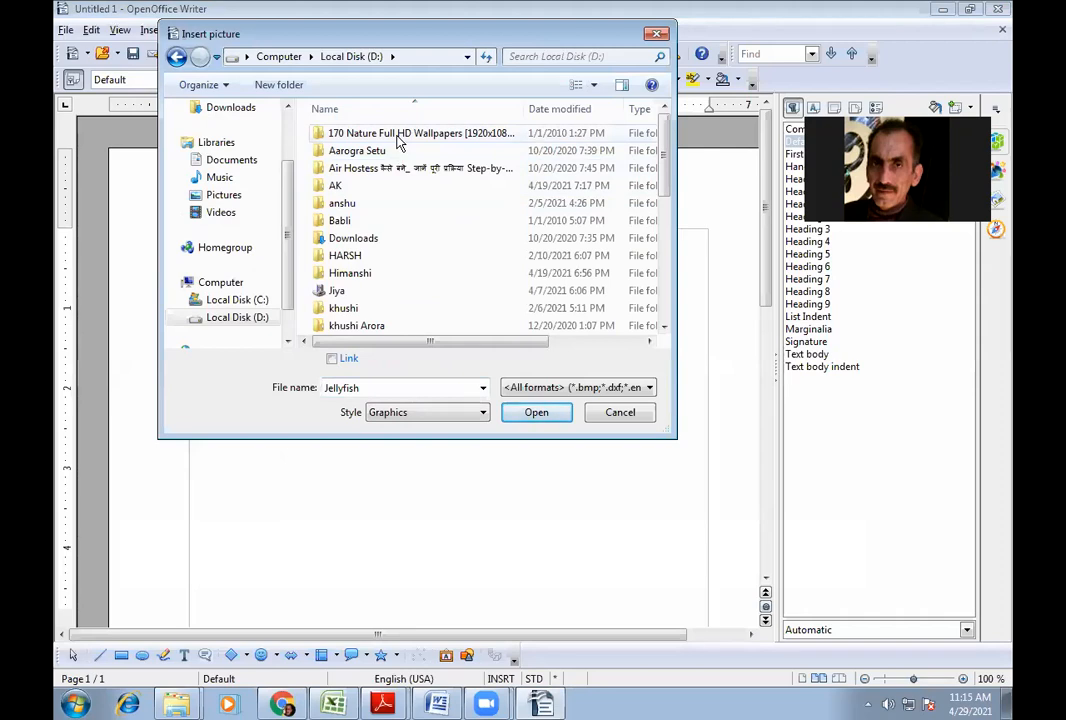
double_click(397, 138)
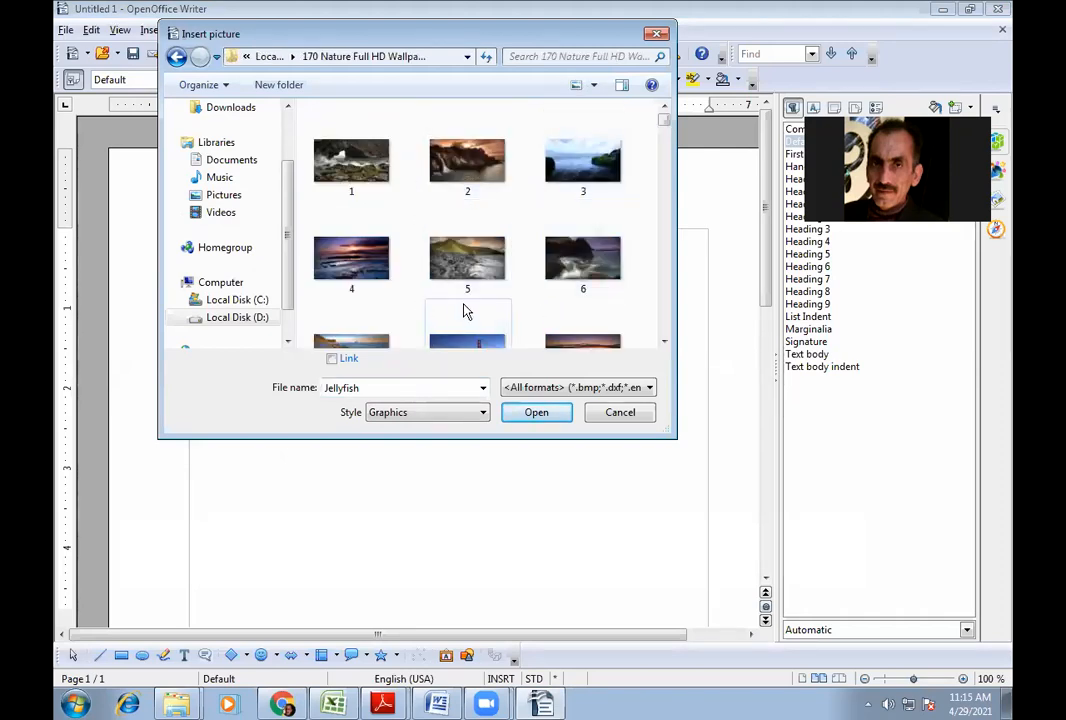
double_click(573, 175)
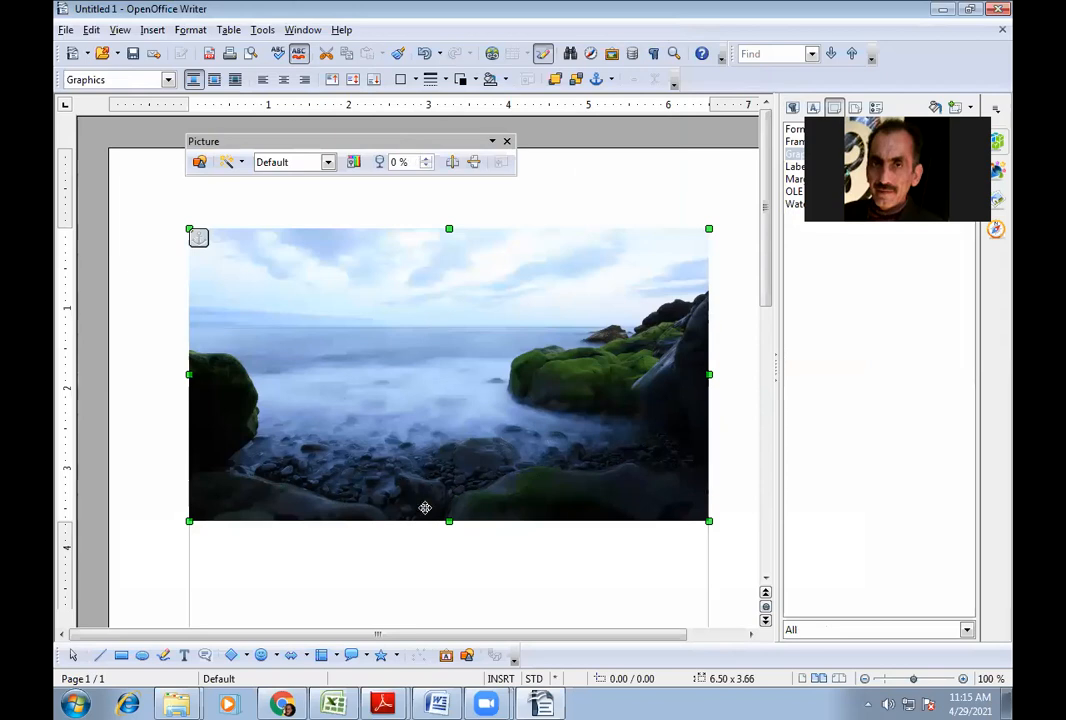
click(390, 556)
click(261, 428)
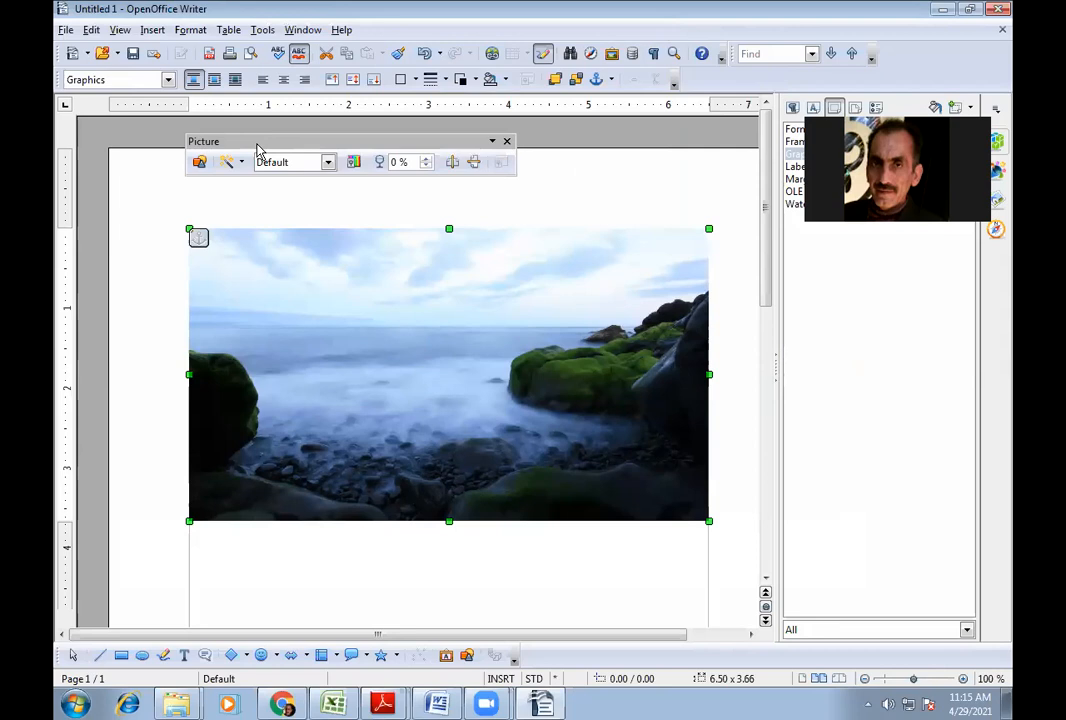
drag(258, 150, 295, 138)
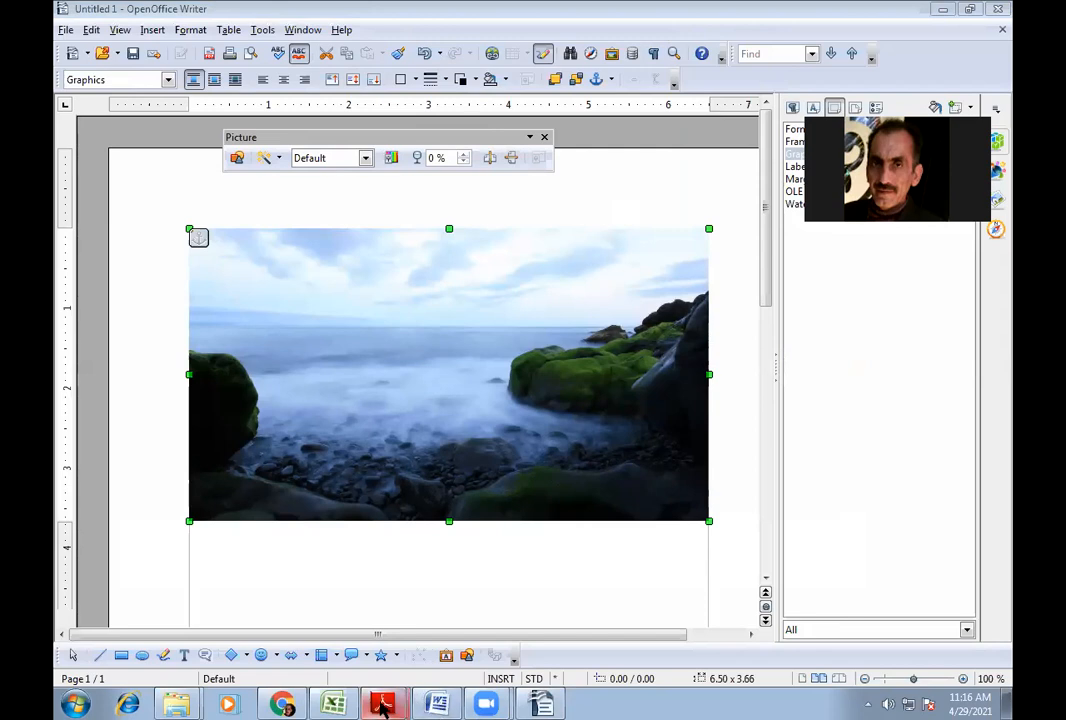
mouse_move(384, 704)
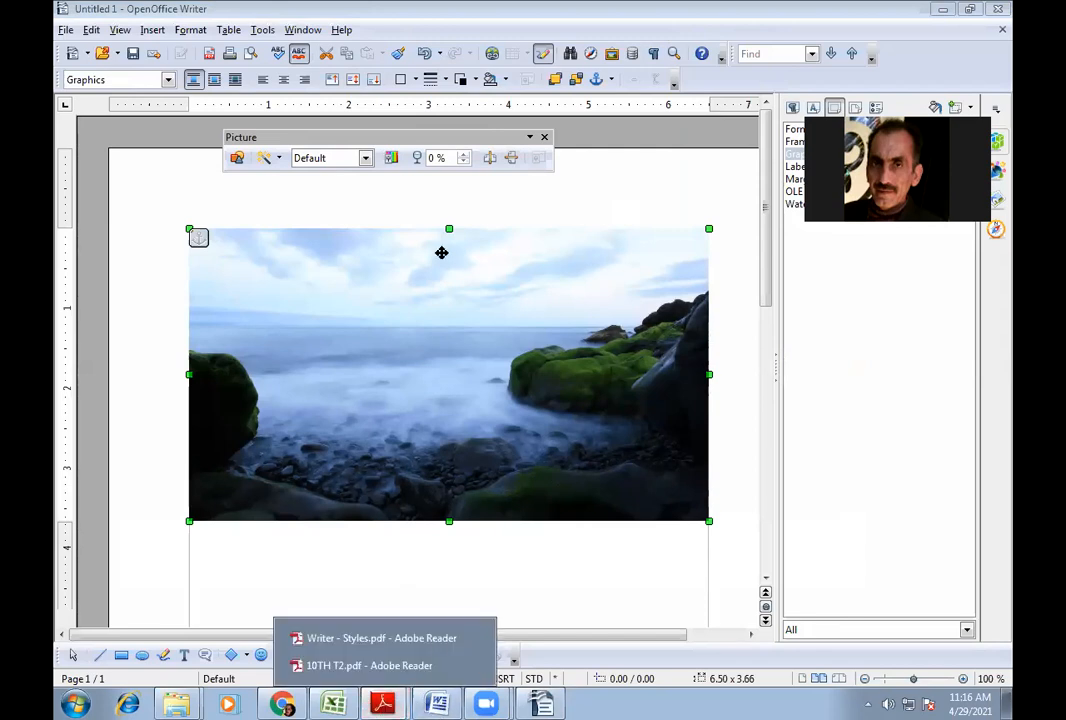
right_click(439, 330)
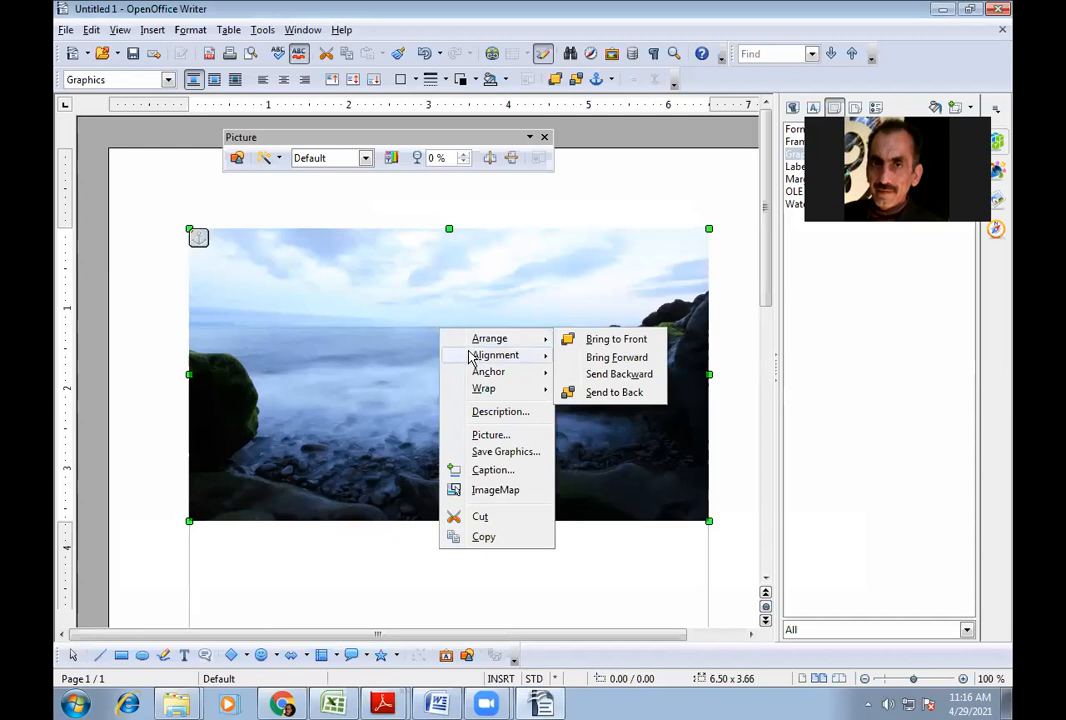
- Crop the seascape picture by 1.00" left and right and 0.50" top and bottom
click(489, 436)
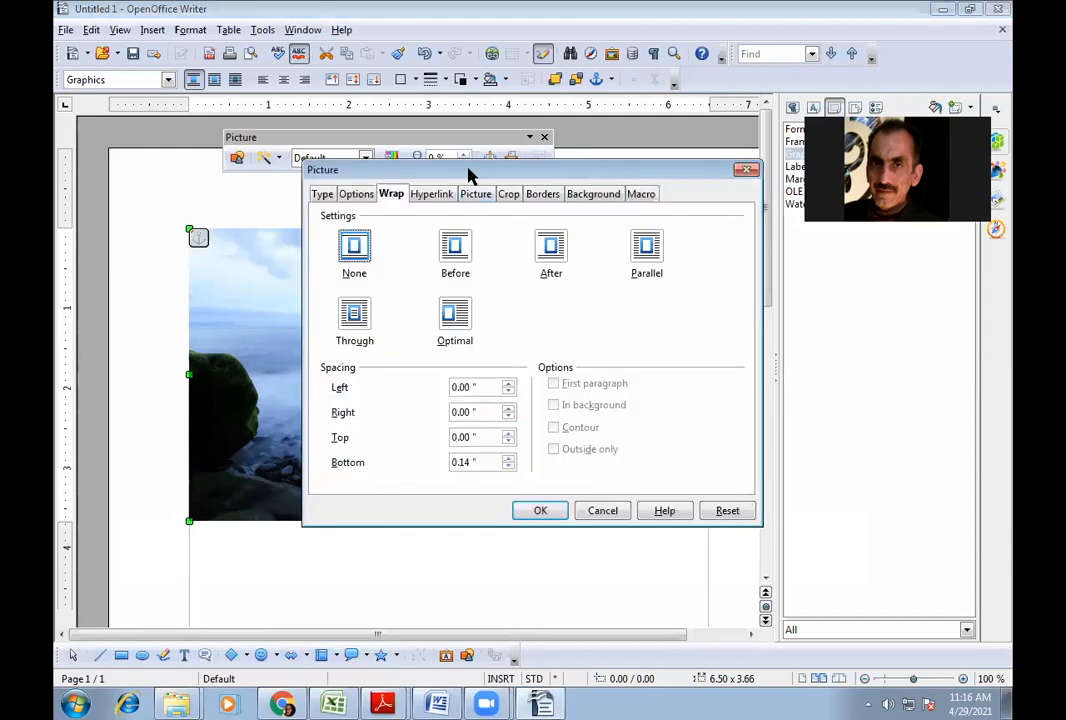
drag(470, 175, 470, 221)
click(509, 245)
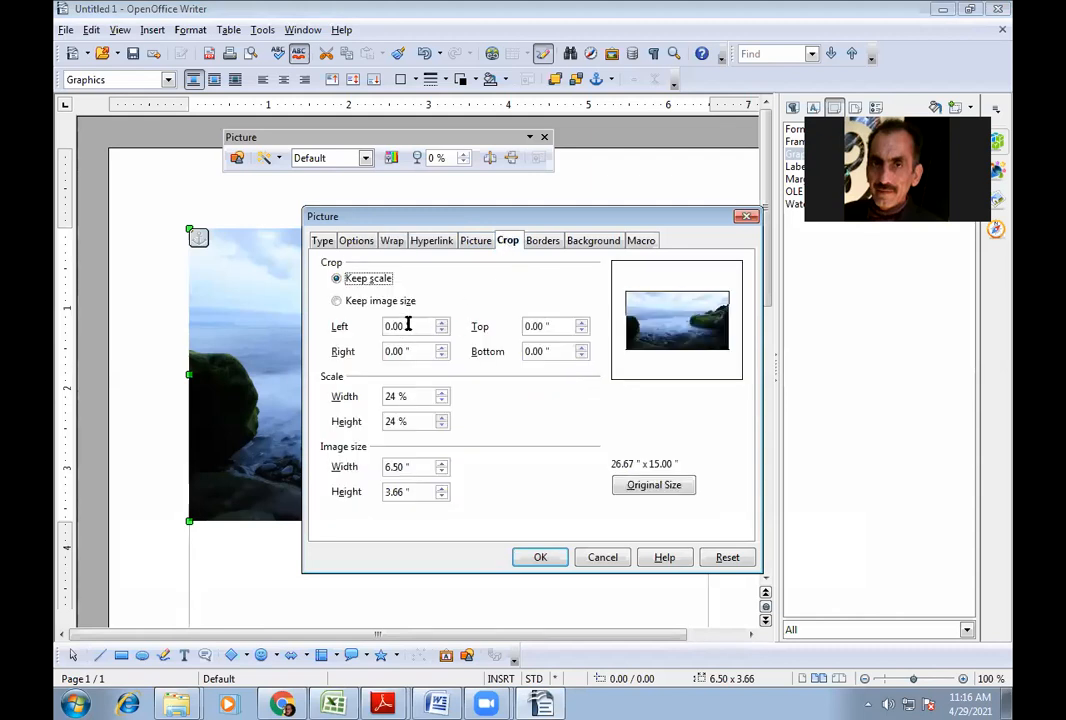
drag(406, 325, 357, 318)
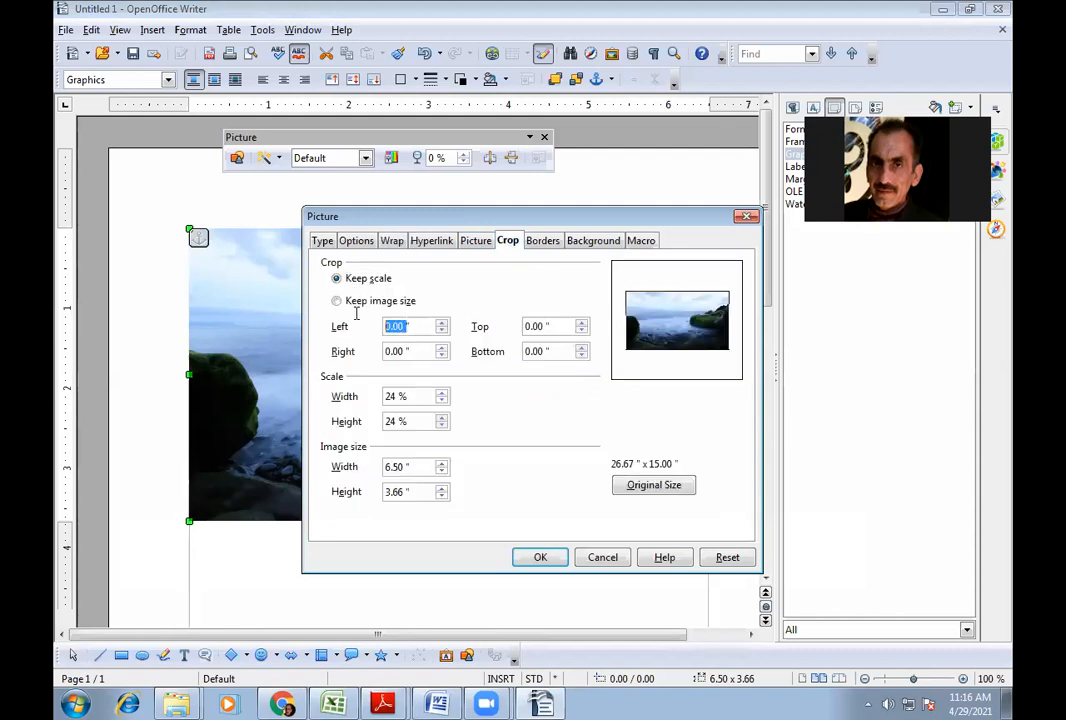
text(1)
drag(546, 325, 505, 324)
text(0)
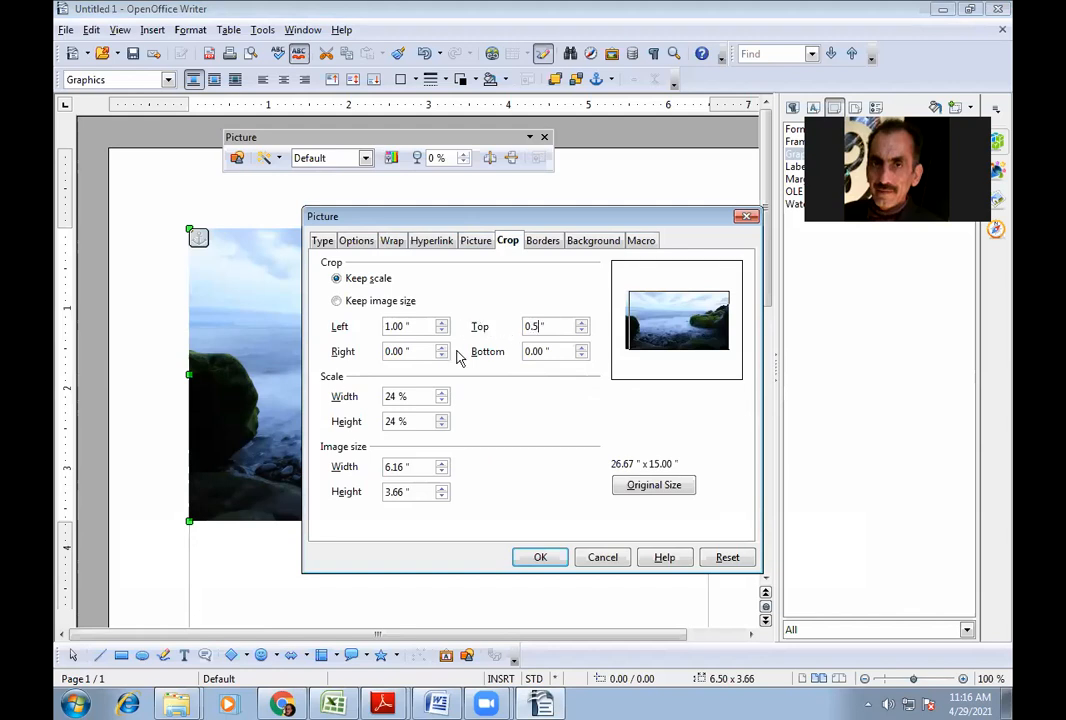
drag(403, 349, 371, 357)
text(1)
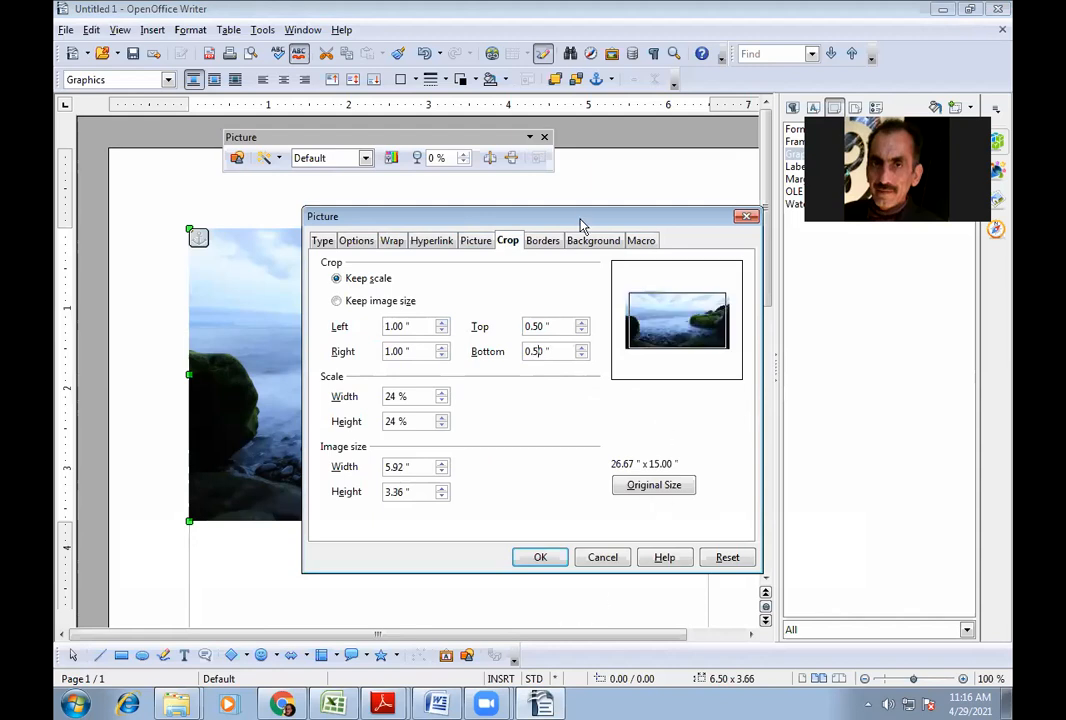
drag(583, 224, 583, 166)
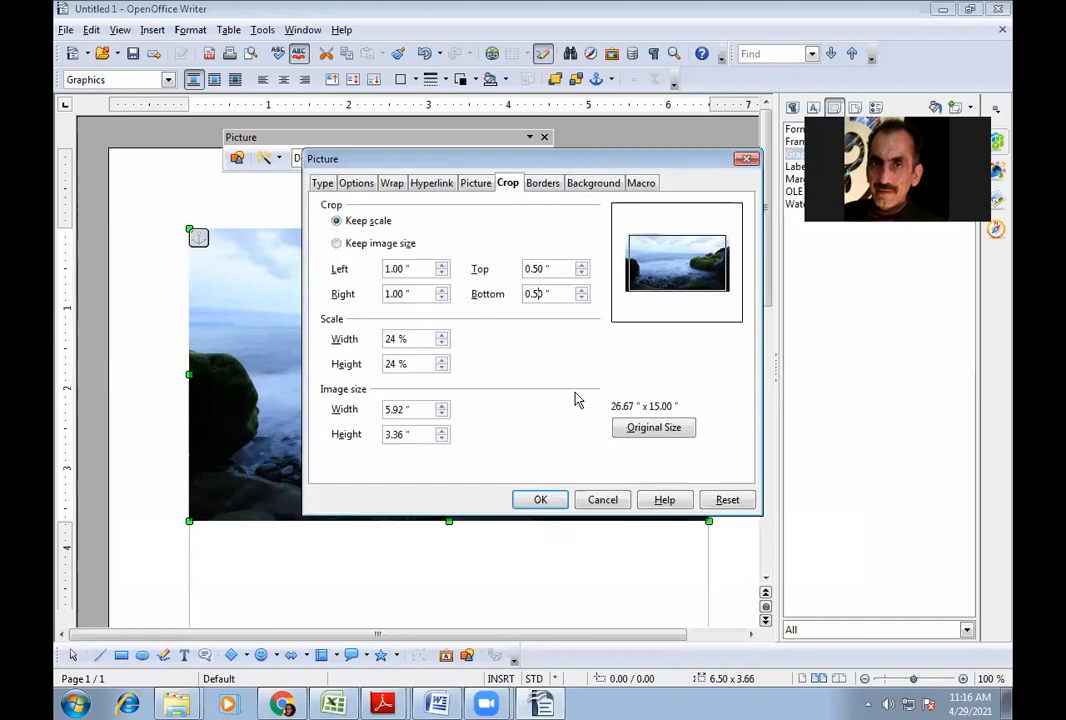
click(556, 504)
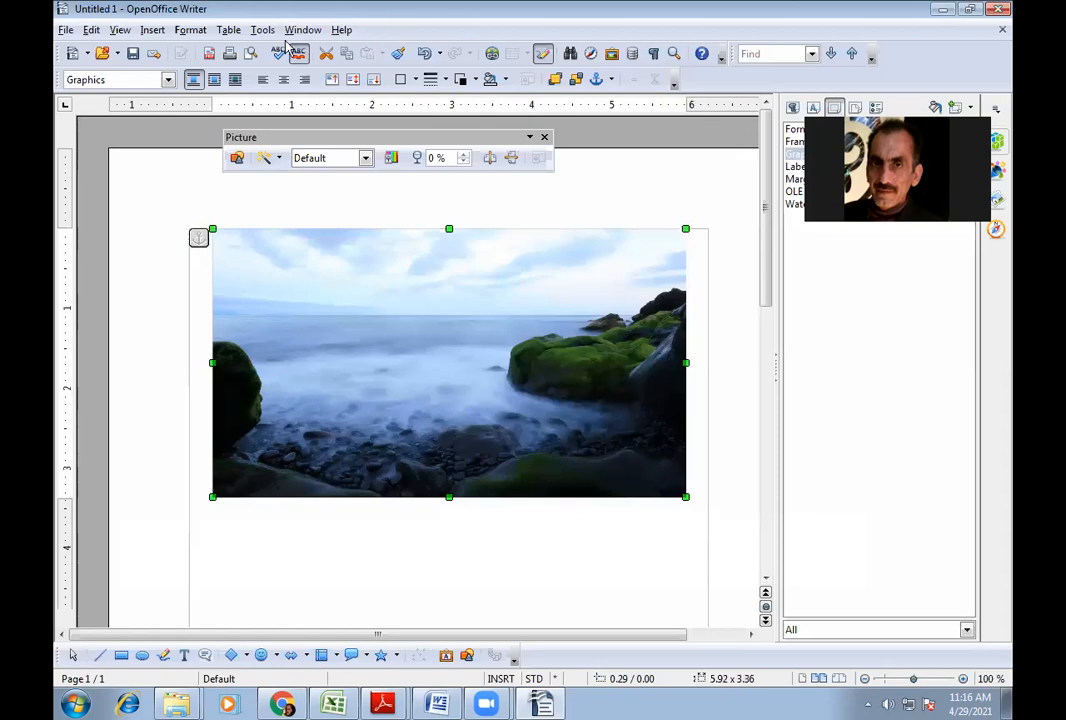
- Recrop the seashore picture to 3.00" left and right and 1.5" top and bottom
right_click(471, 353)
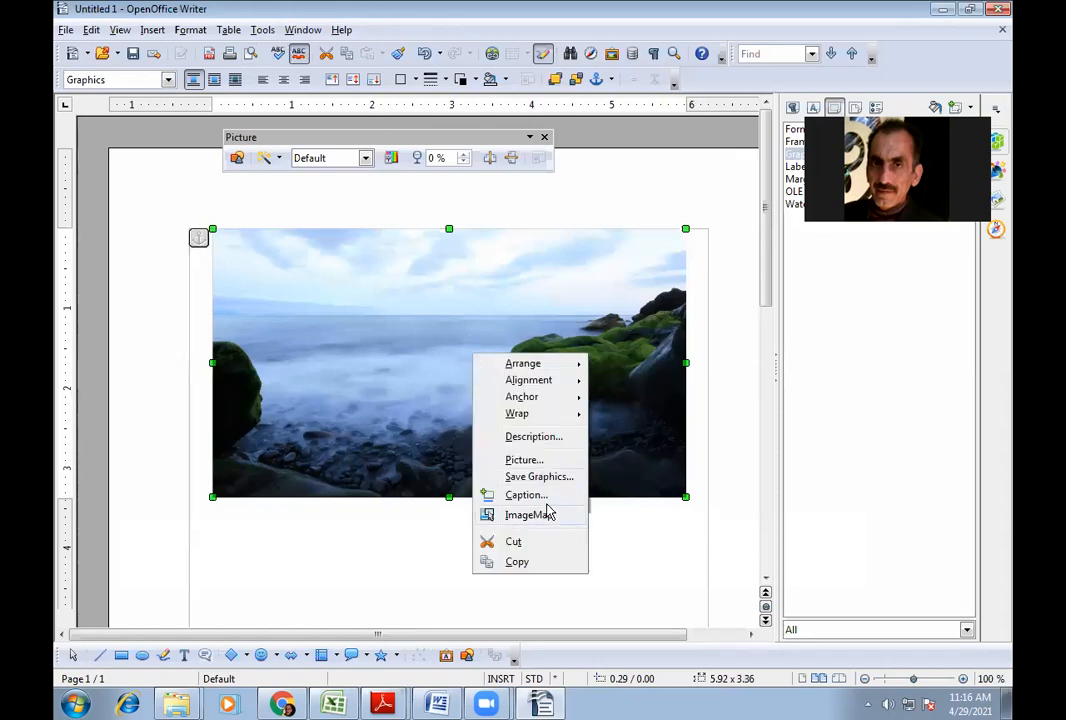
click(523, 459)
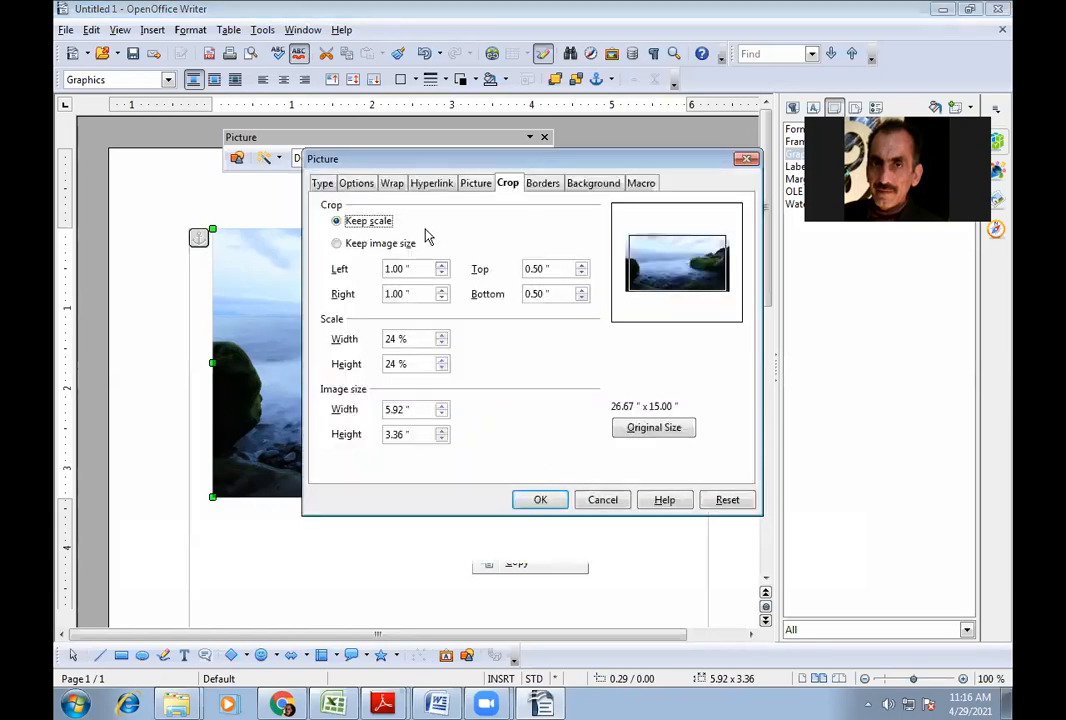
key(Tab)
text(3)
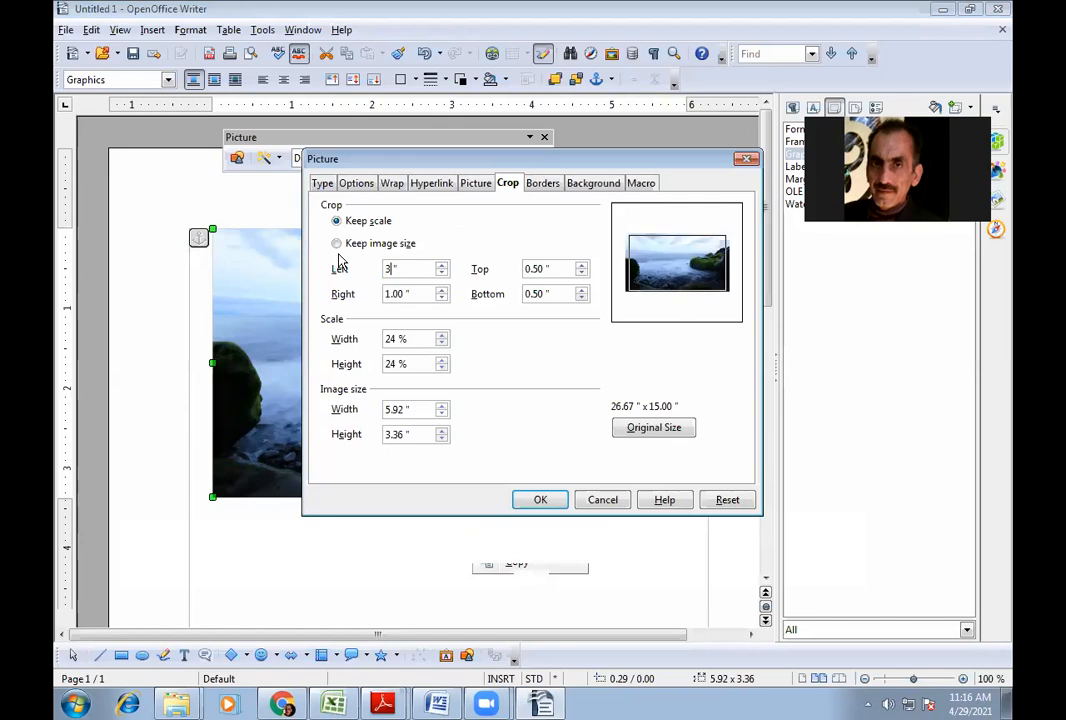
text(.00)
double_click(543, 268)
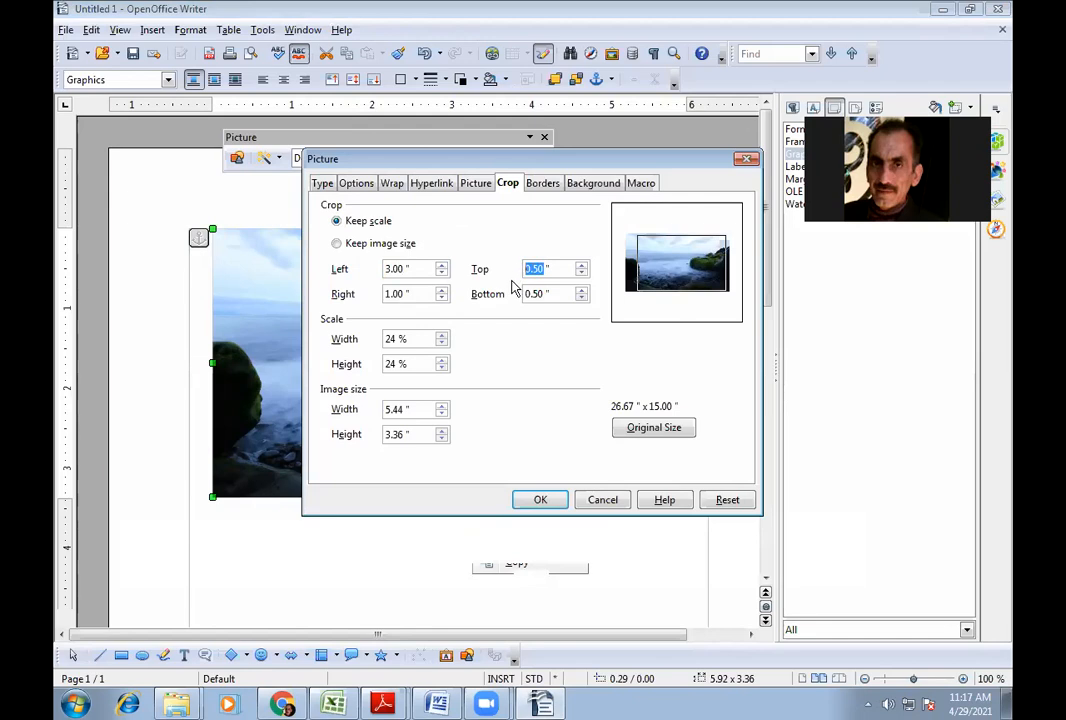
text(1)
click(401, 294)
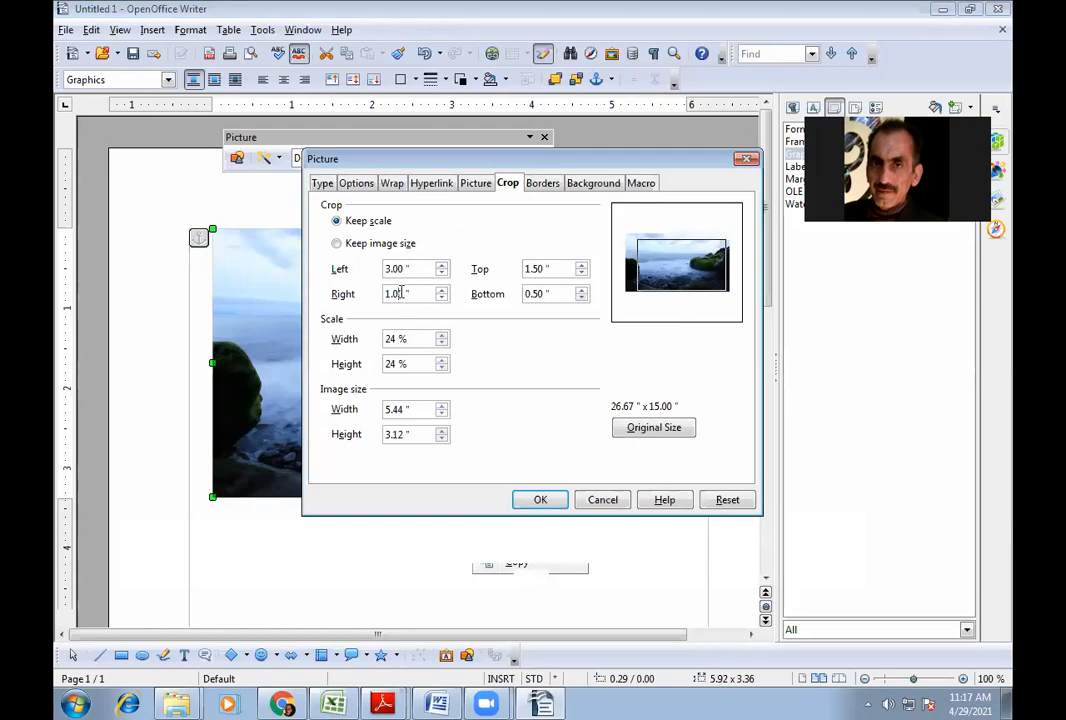
drag(405, 292, 352, 295)
text(3)
key(Tab)
click(544, 294)
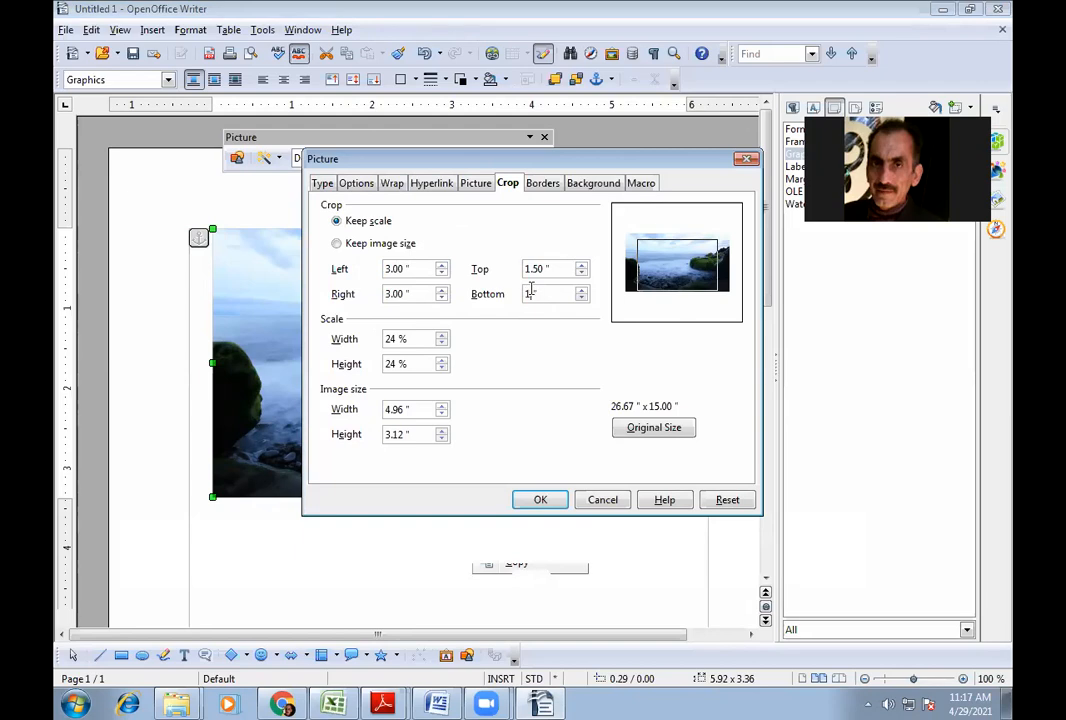
text(1.5)
click(540, 500)
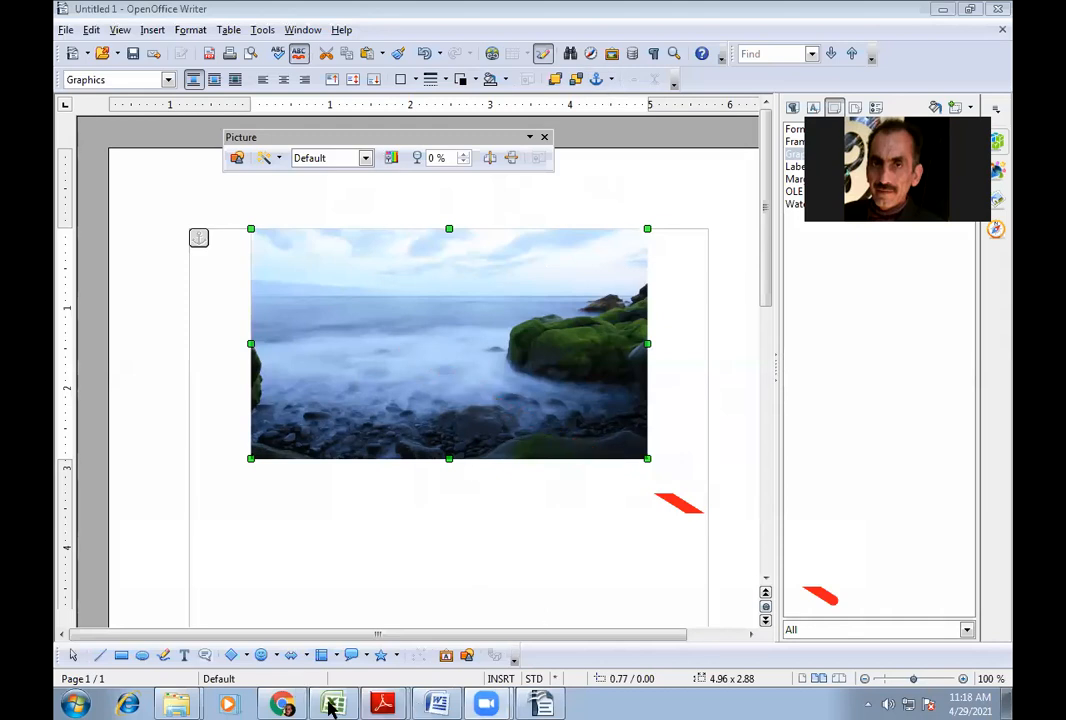
click(436, 705)
scroll(993, 524, down, 4)
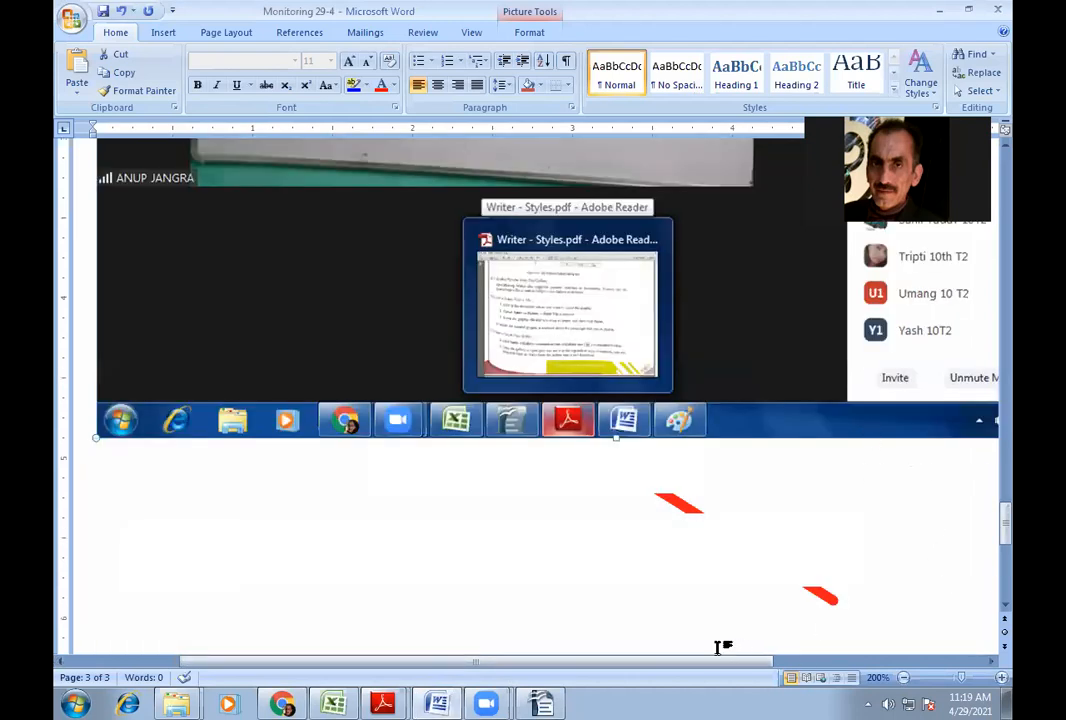
drag(718, 672, 849, 630)
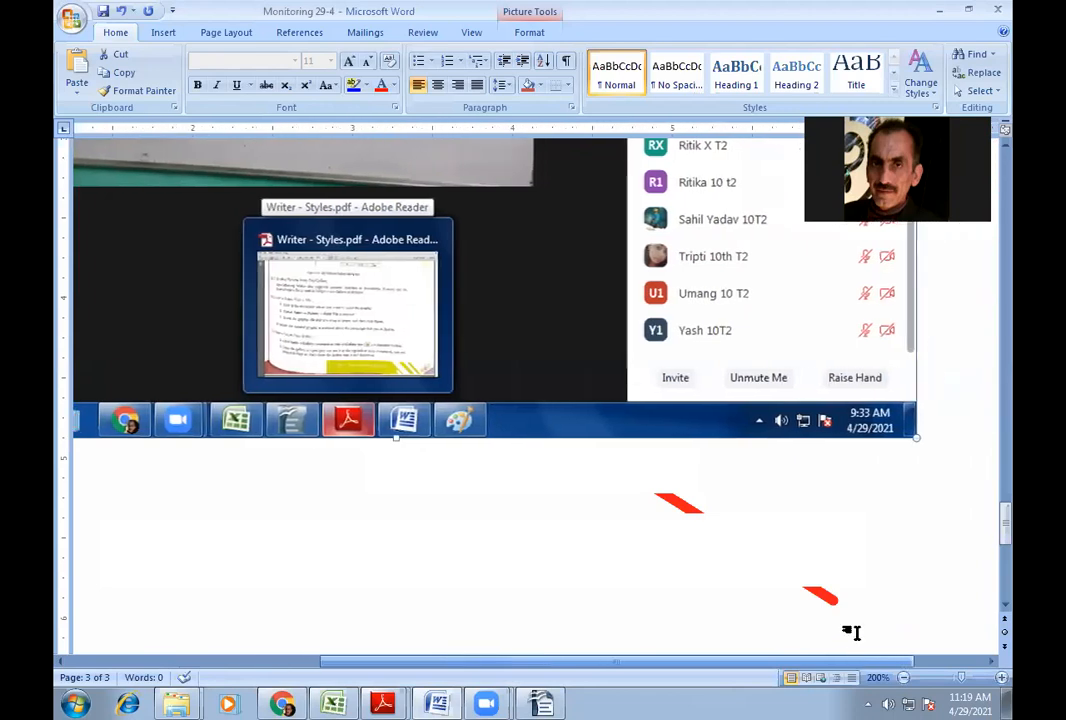
click(925, 431)
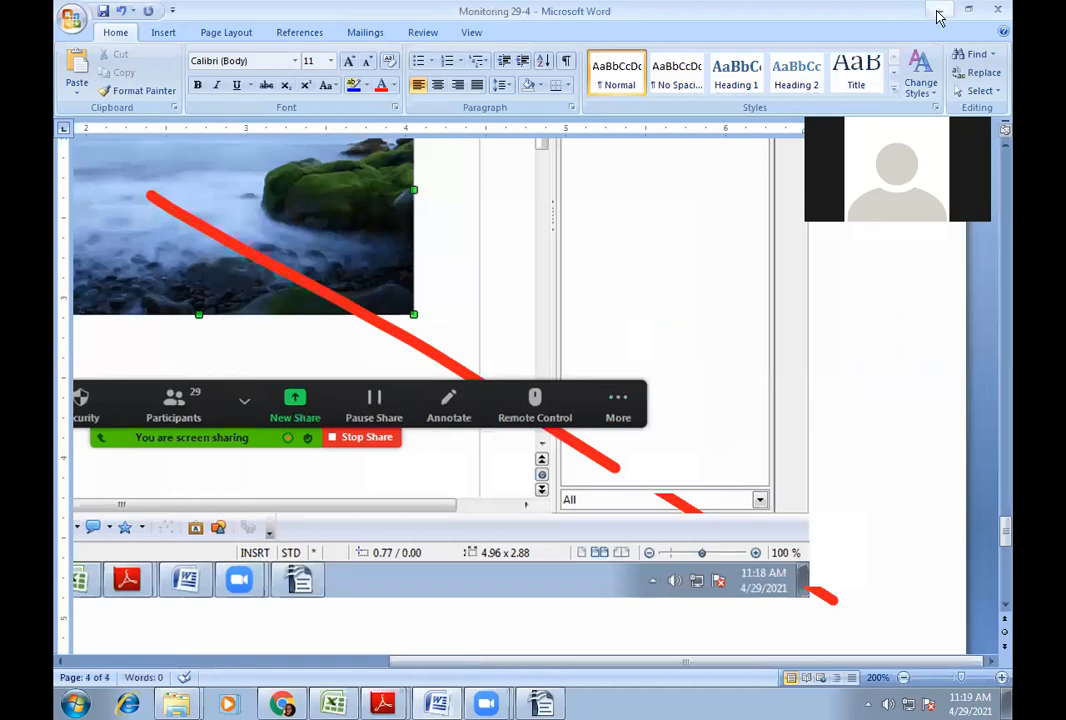
click(938, 11)
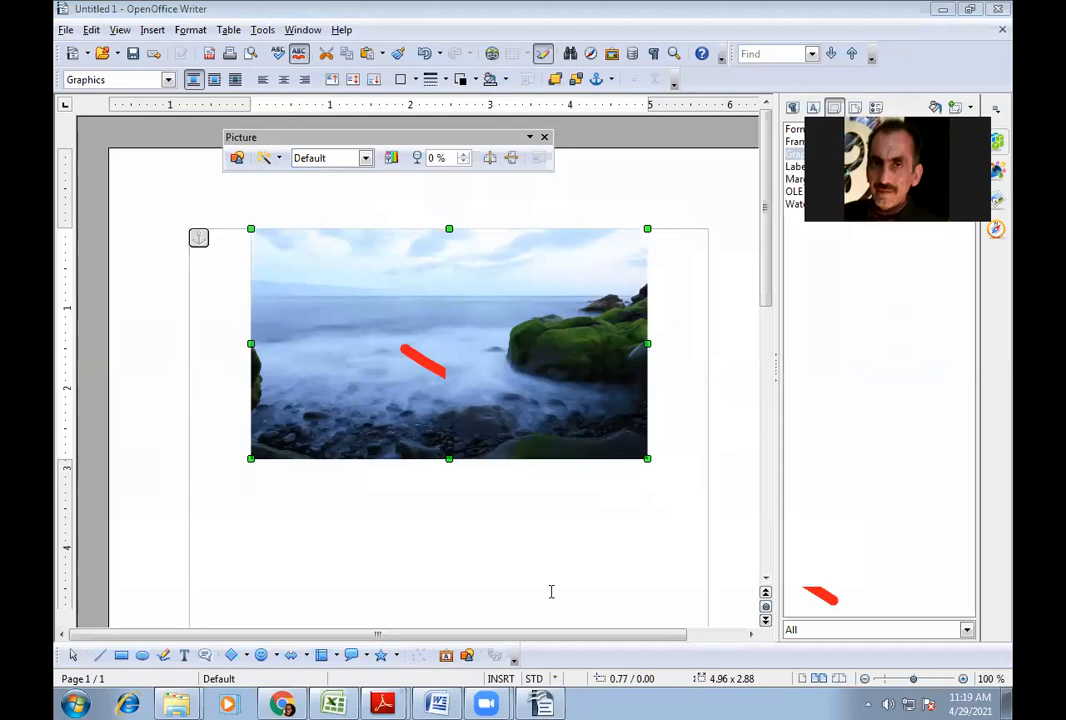
click(629, 178)
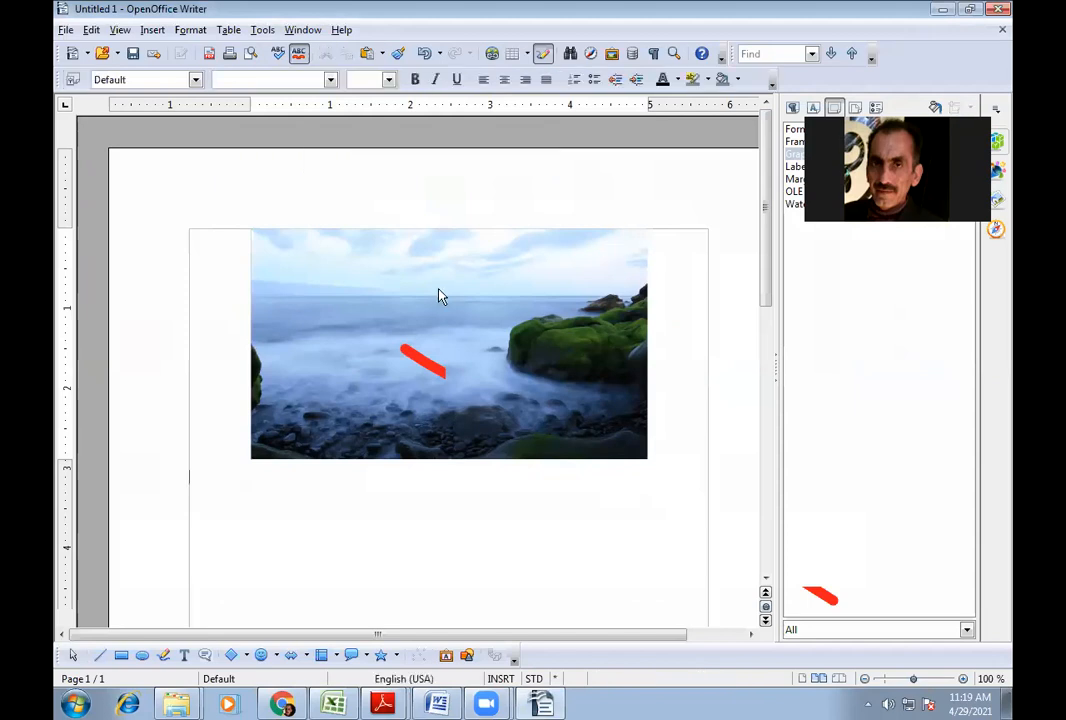
click(393, 278)
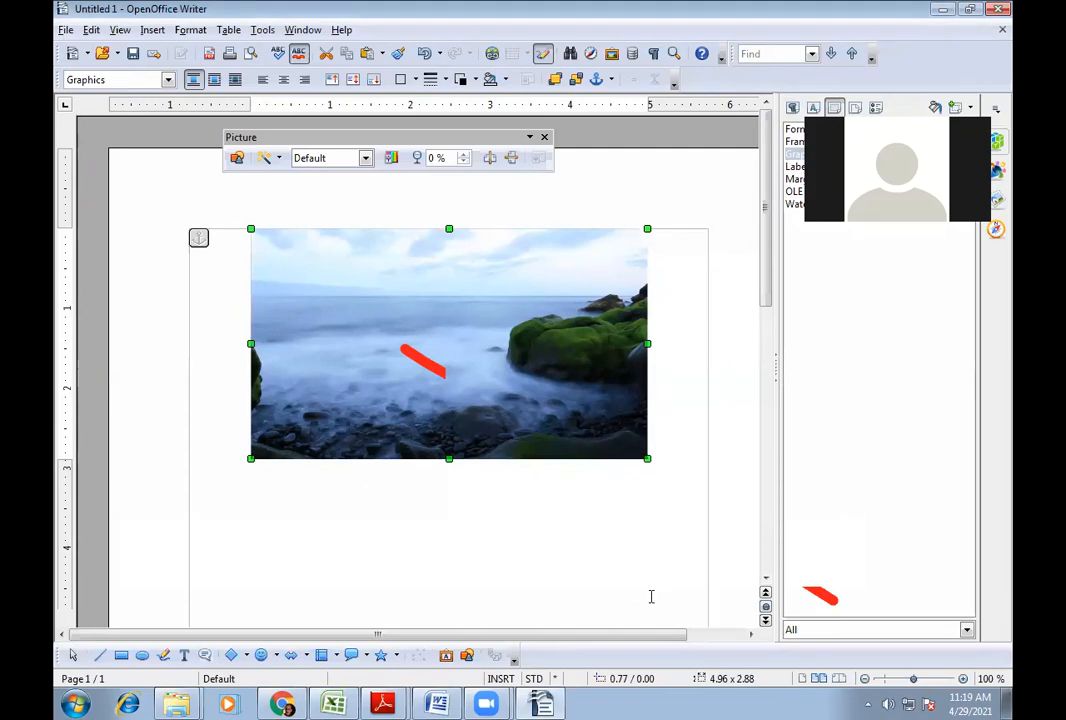
mouse_move(385, 703)
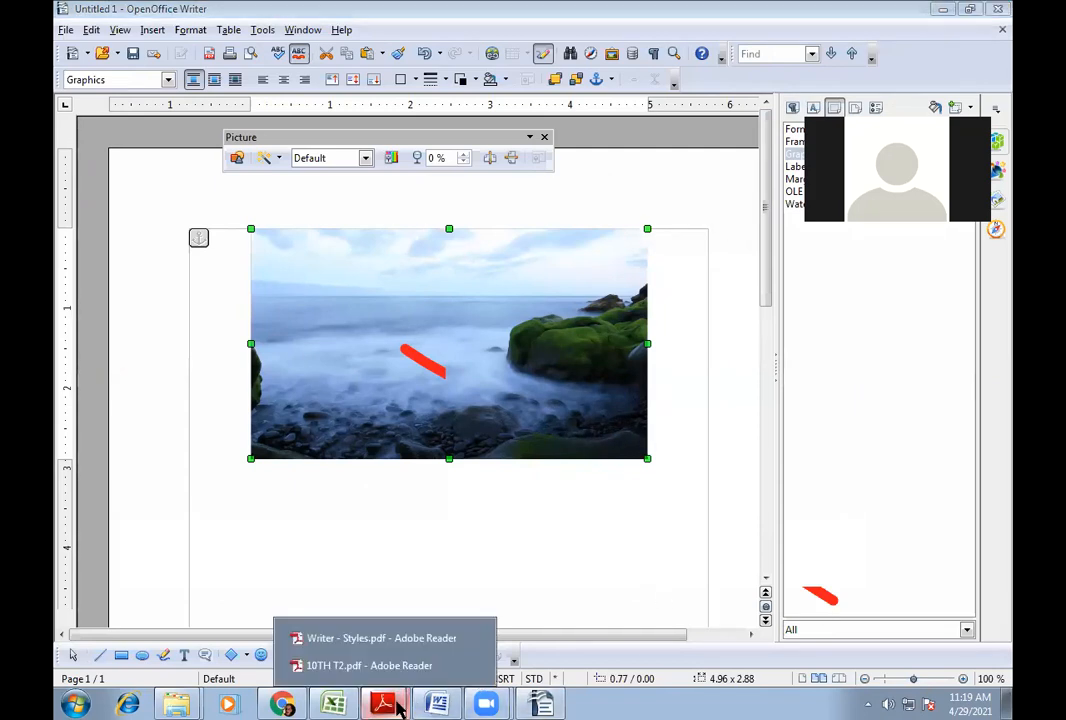
- Open Writer - Styles.pdf, scroll to section 2.5 Grouping Drawing Objects and select its introduction
click(400, 639)
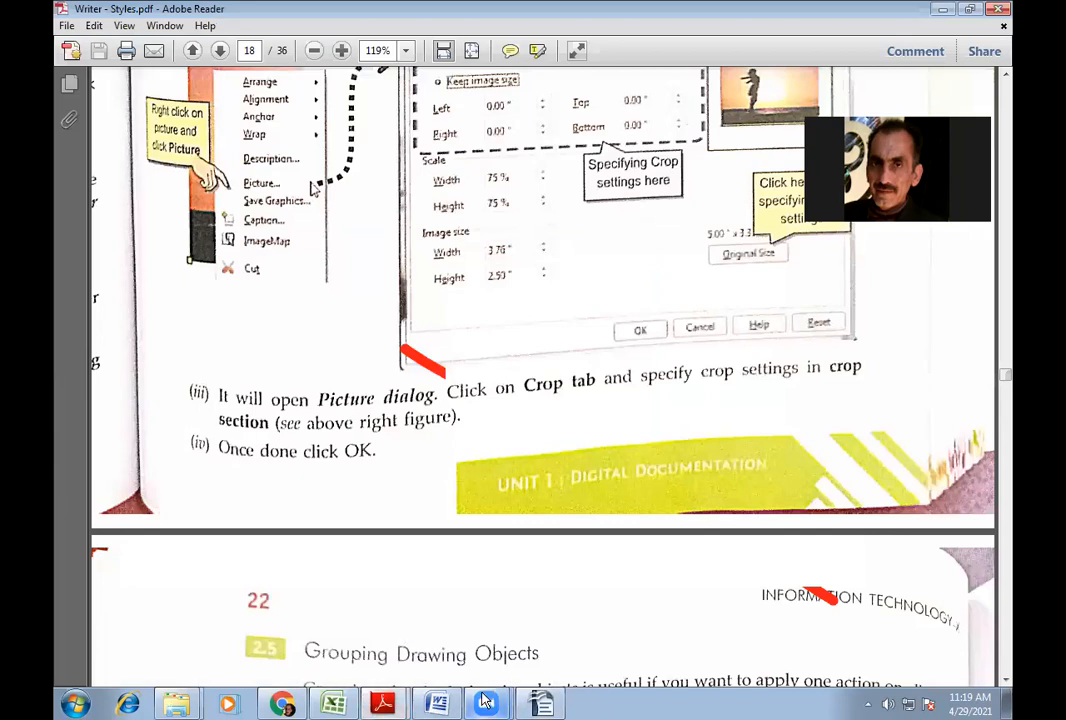
scroll(370, 488, down, 3)
scroll(370, 488, down, 1)
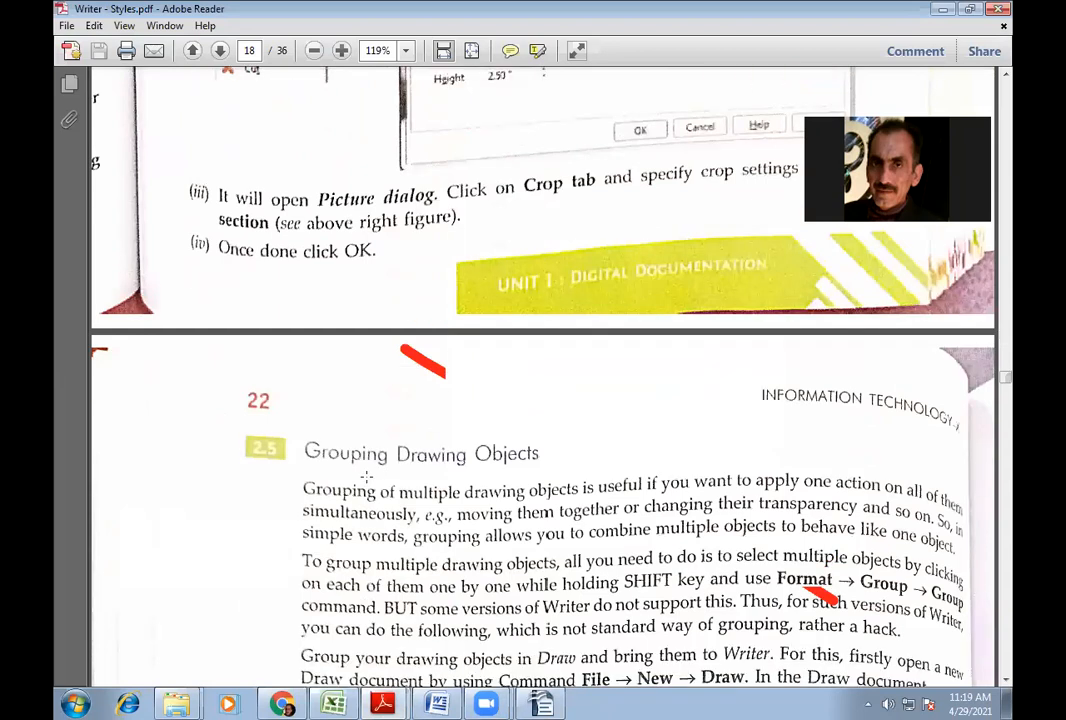
scroll(445, 311, down, 1)
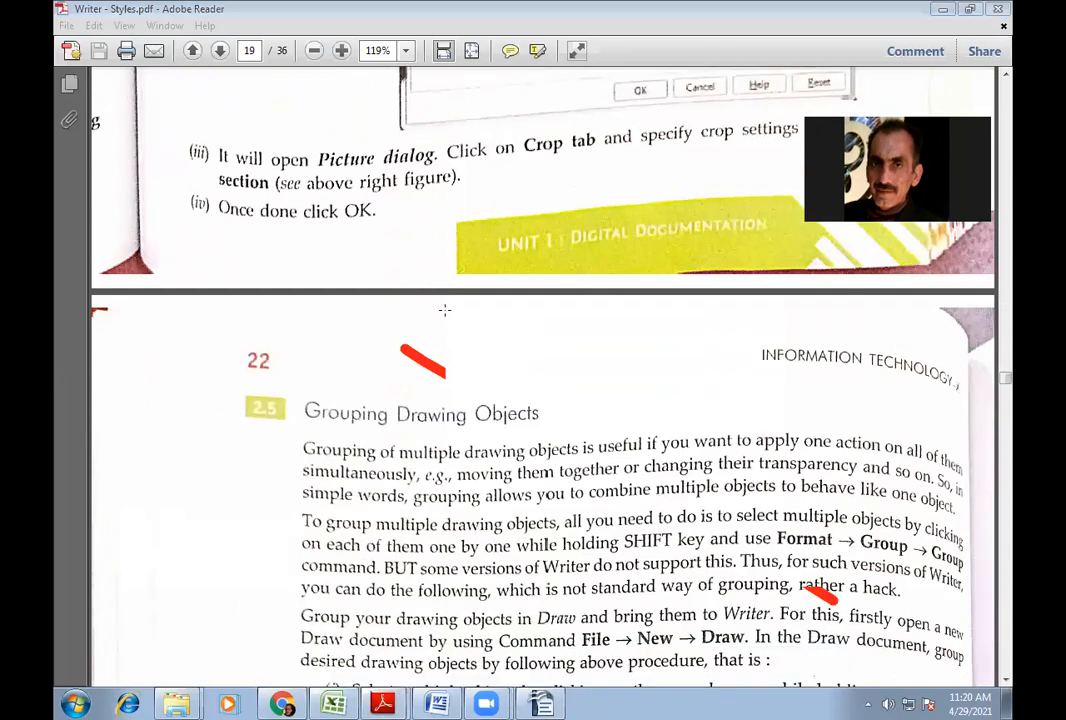
drag(463, 380, 704, 514)
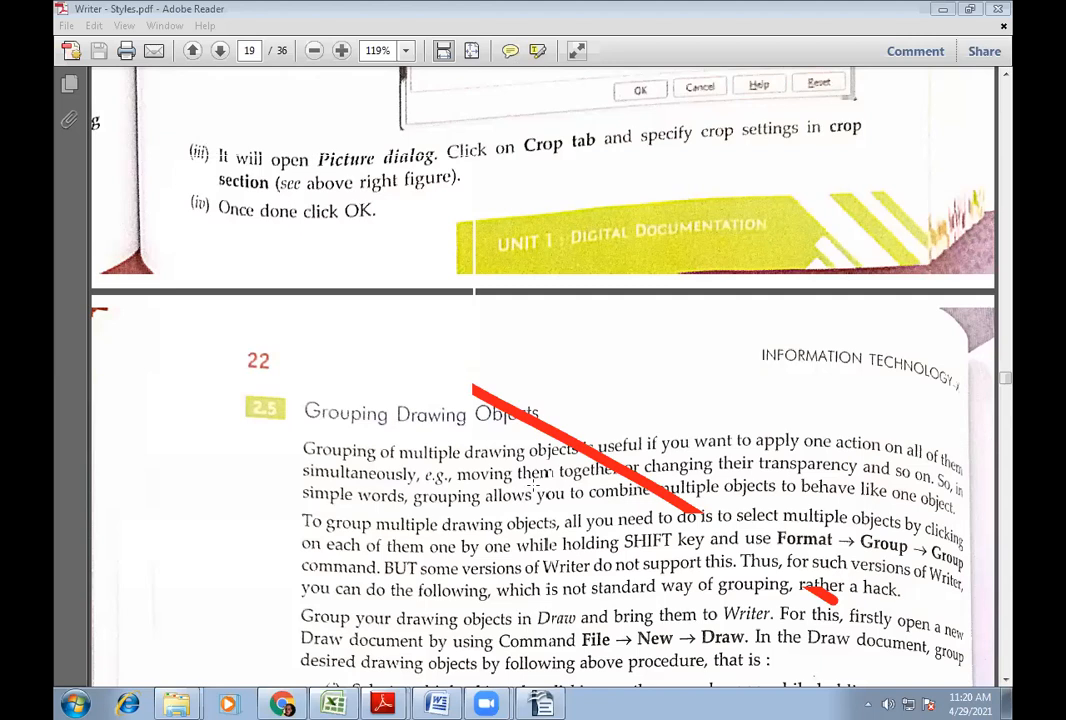
- Delete the cropped seascape picture, then toggle the Drawing toolbar off and back on
click(540, 705)
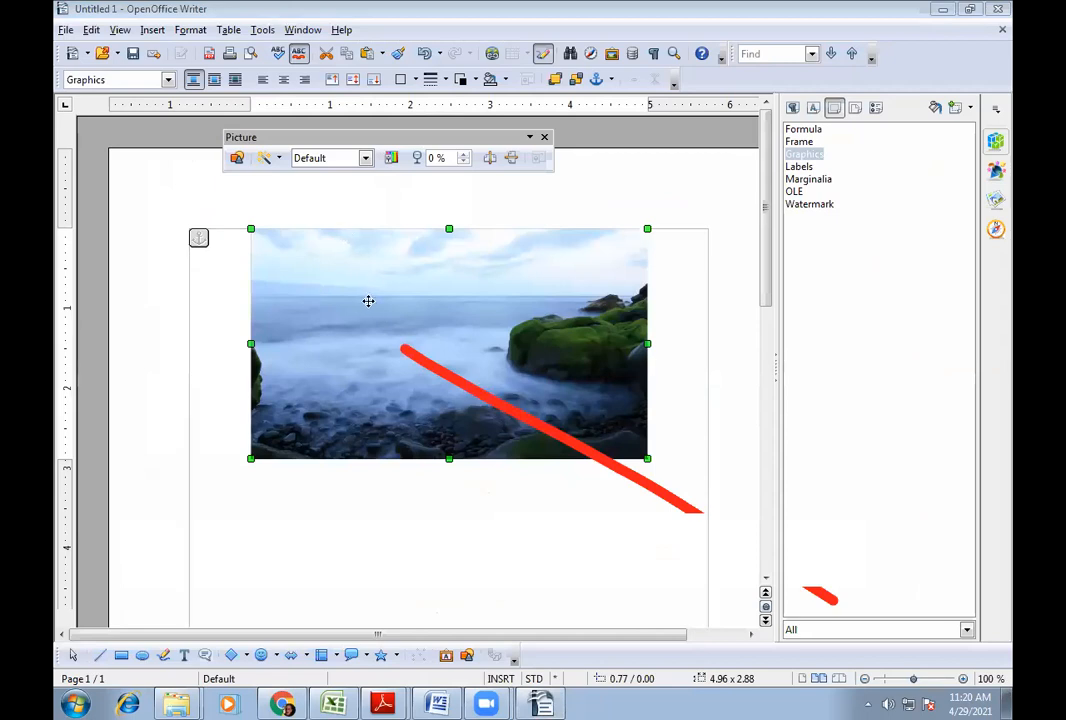
key(Delete)
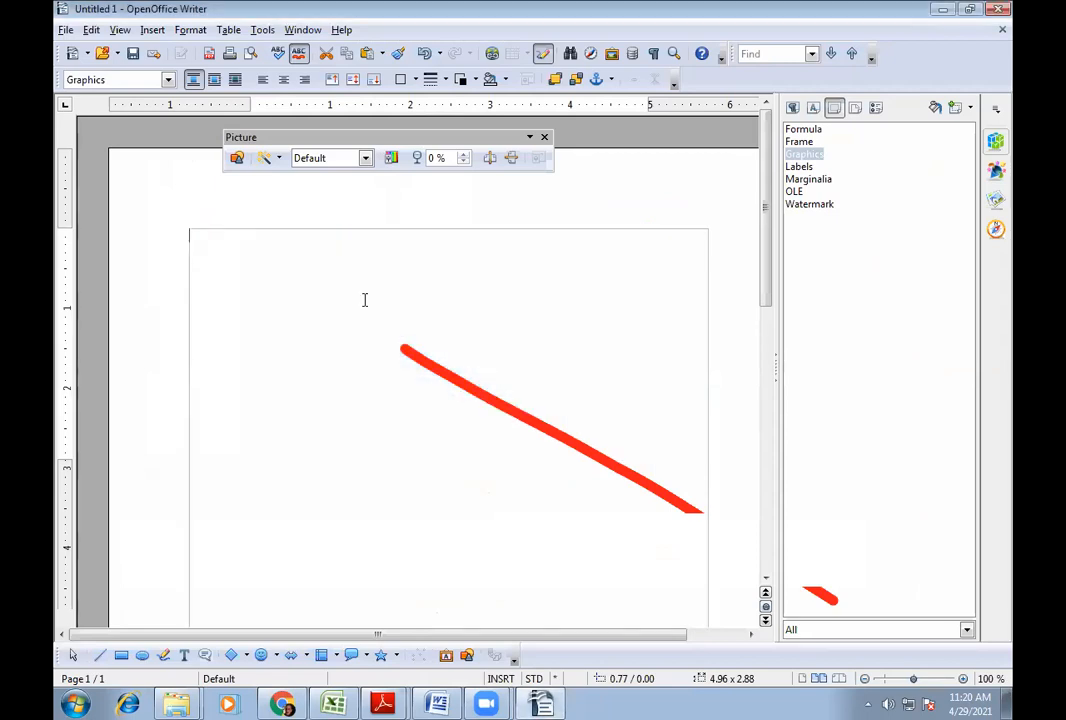
click(114, 30)
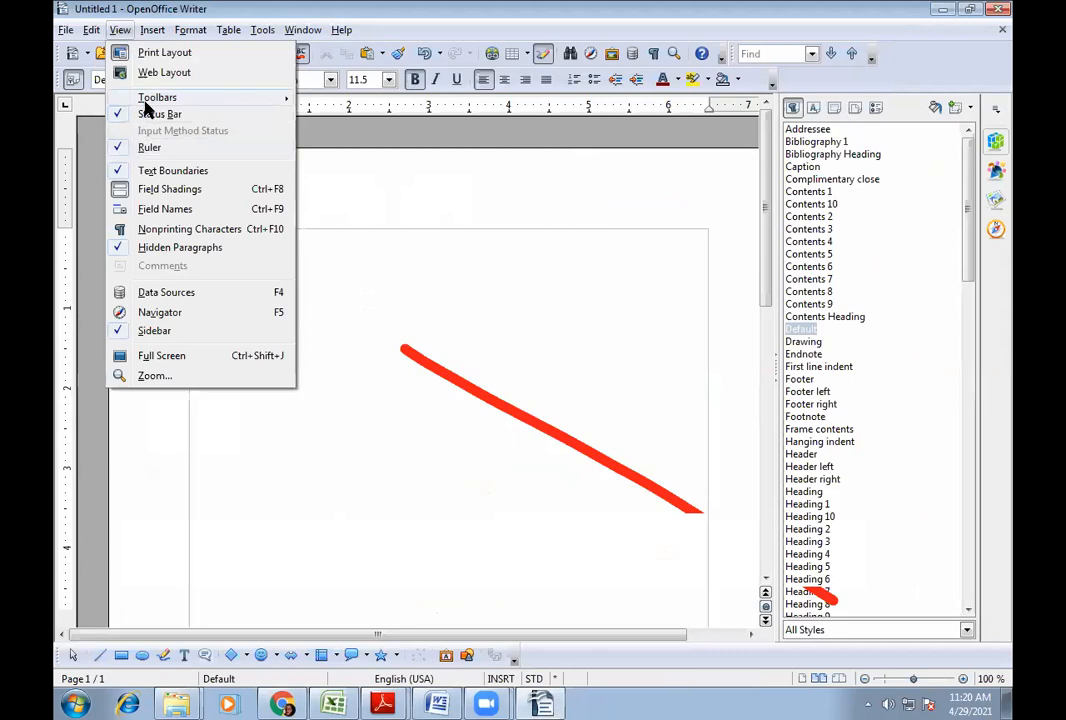
mouse_move(205, 97)
click(340, 152)
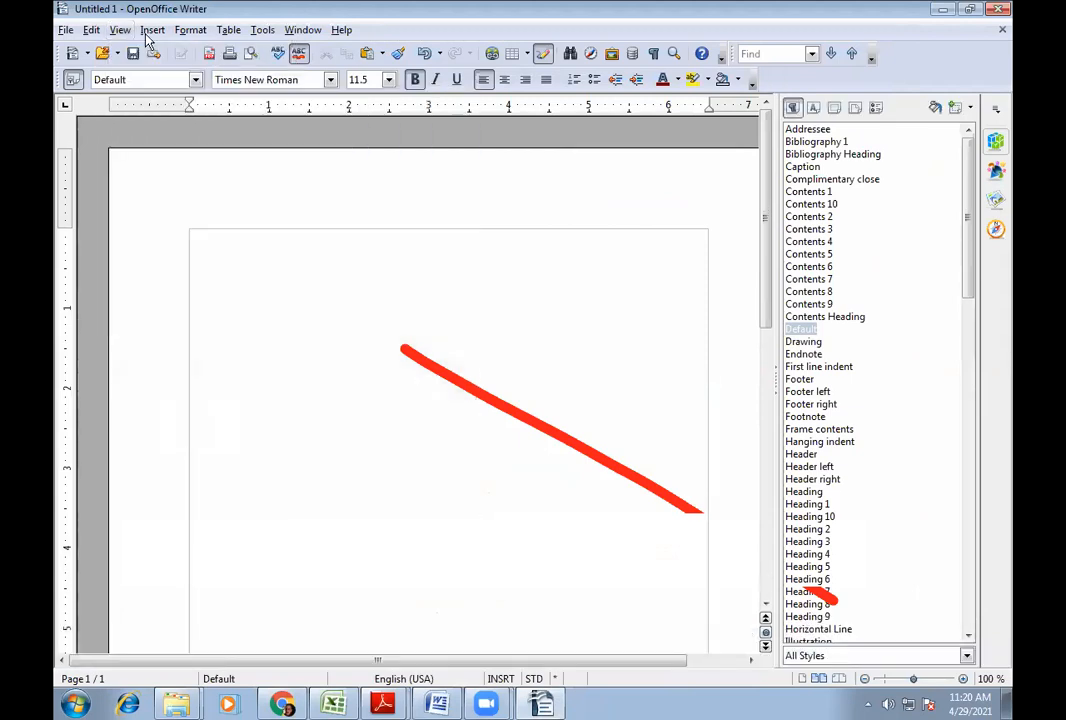
click(120, 30)
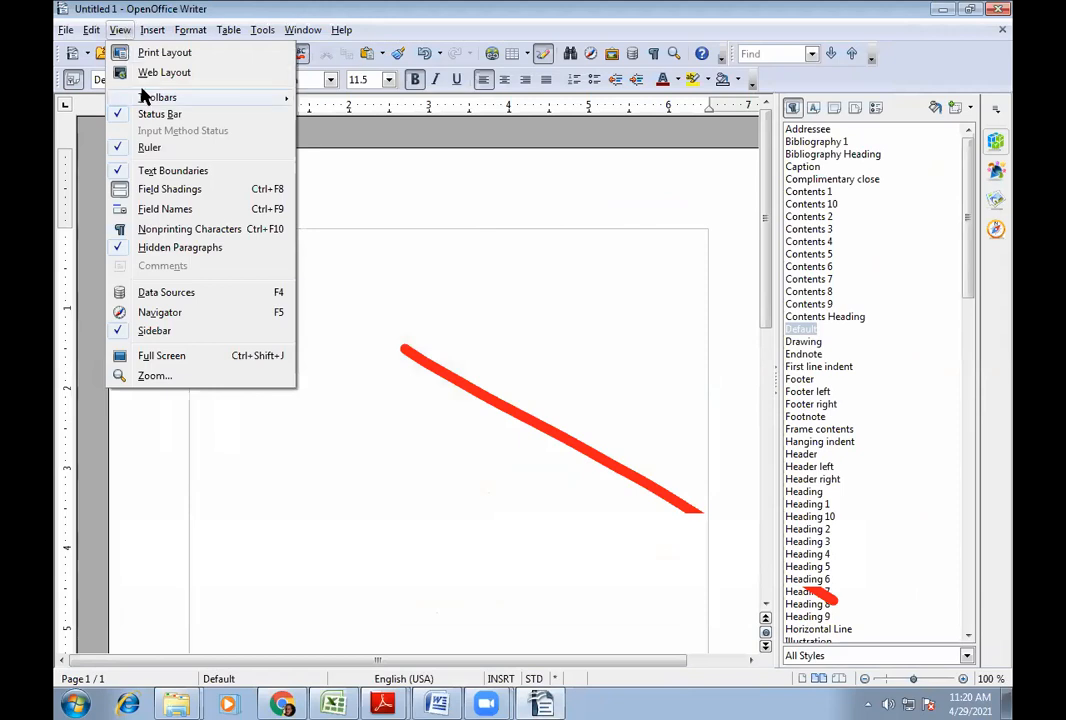
mouse_move(145, 97)
click(368, 147)
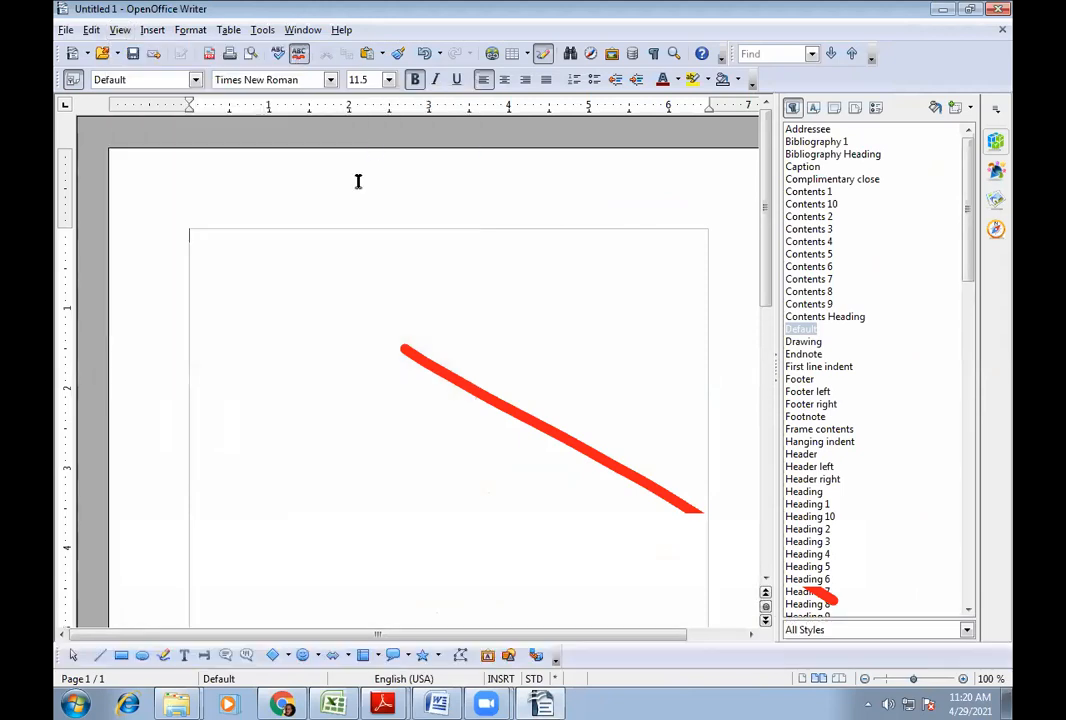
click(121, 657)
drag(284, 289, 469, 431)
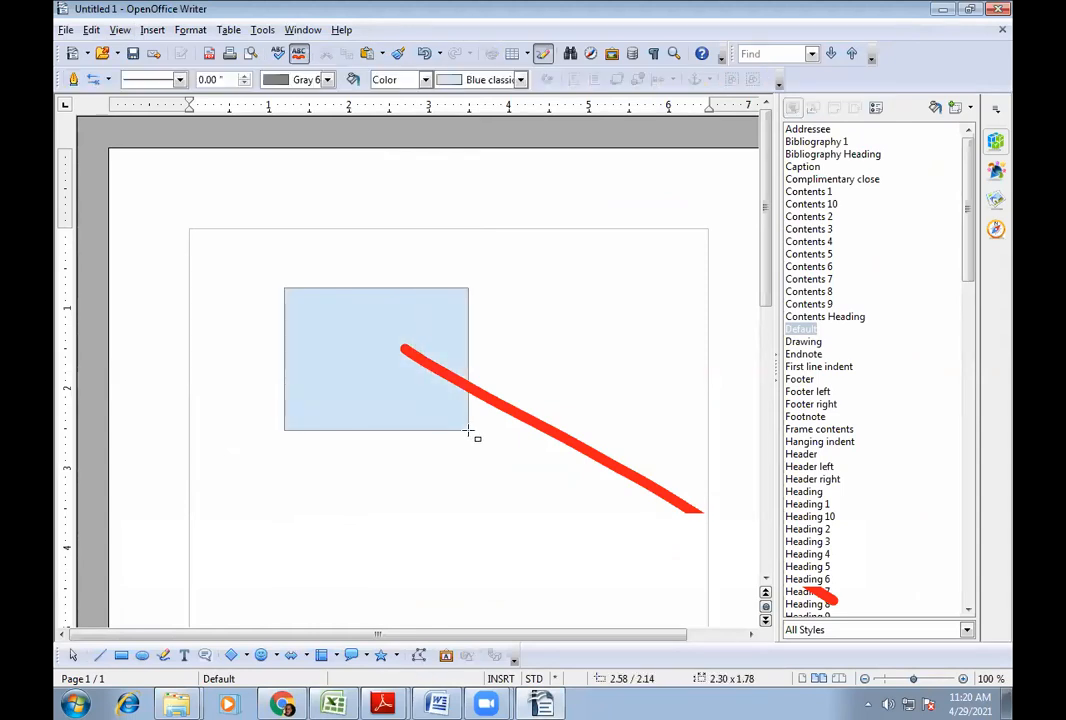
click(363, 511)
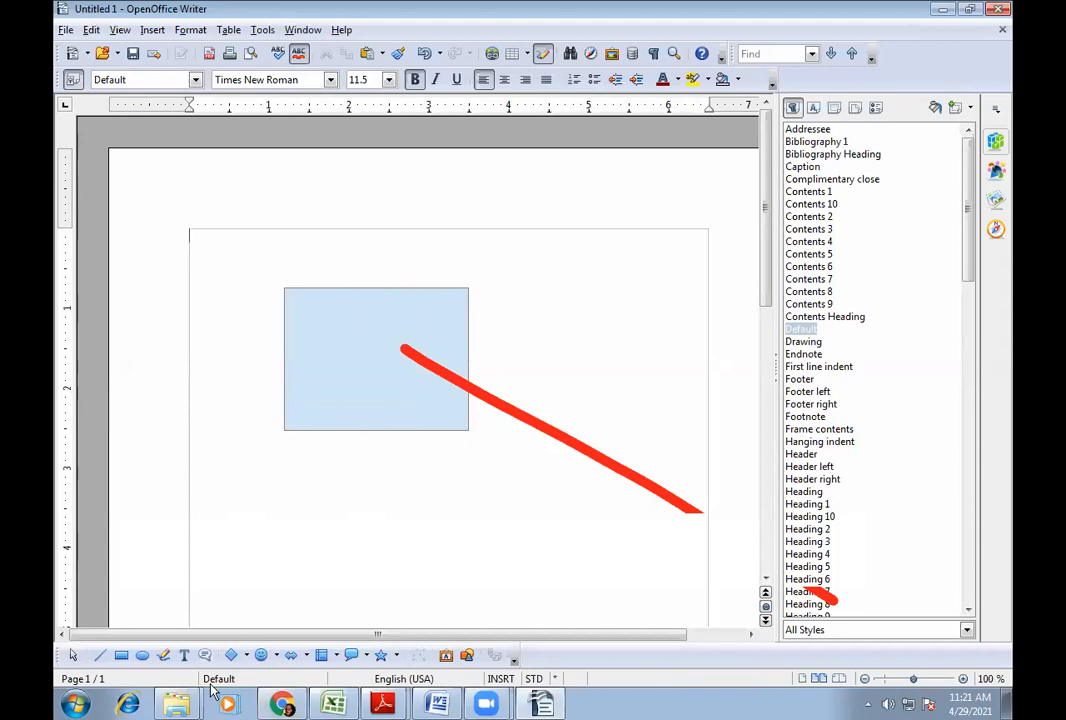
click(163, 655)
drag(412, 443, 590, 536)
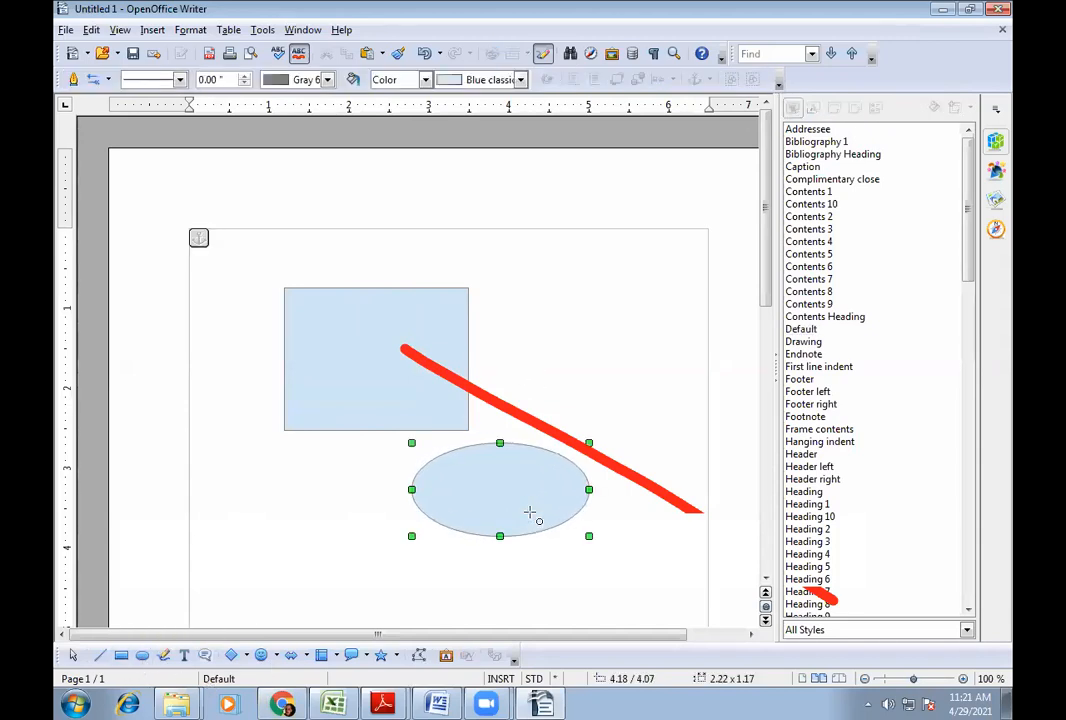
click(277, 658)
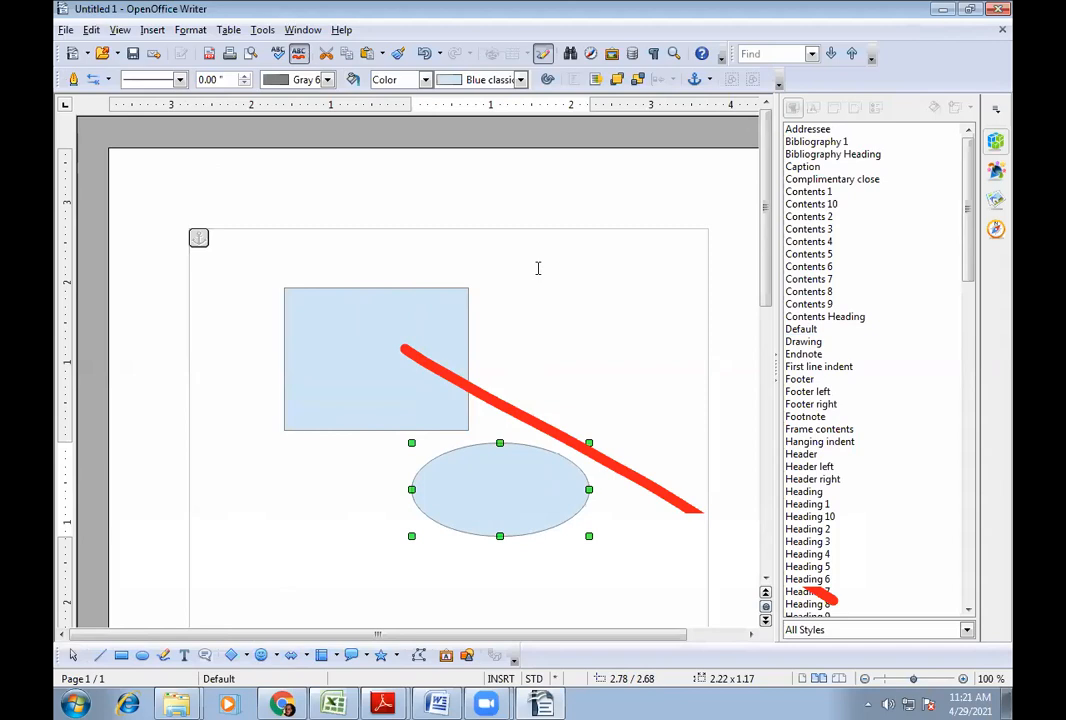
click(558, 346)
click(539, 303)
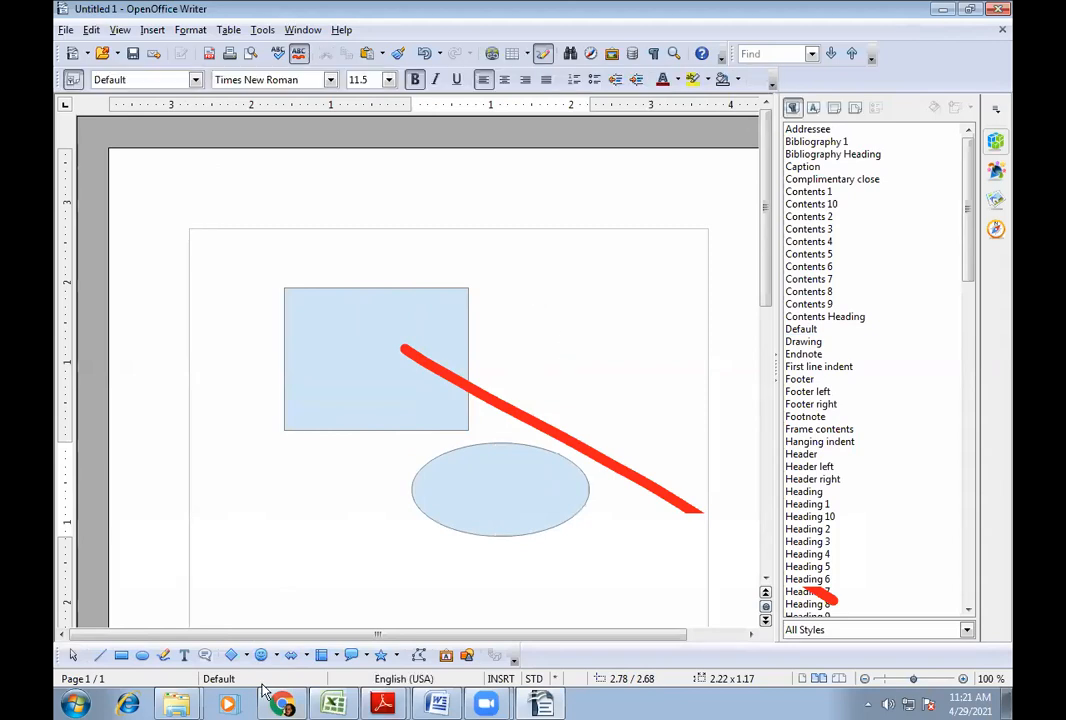
click(261, 655)
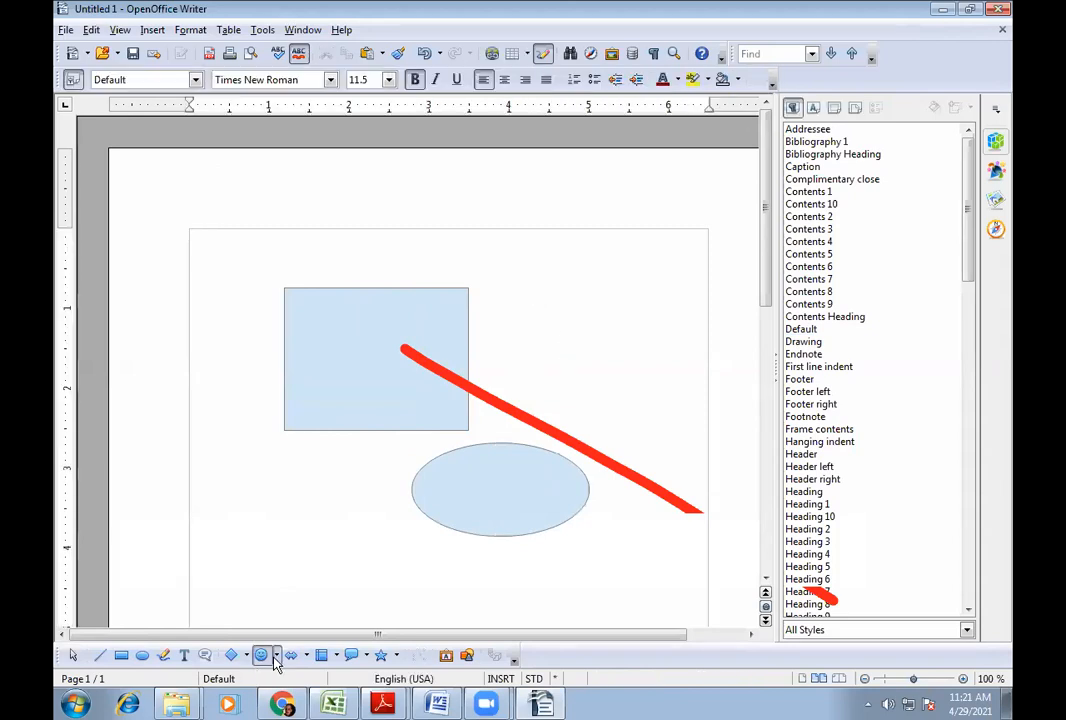
click(277, 604)
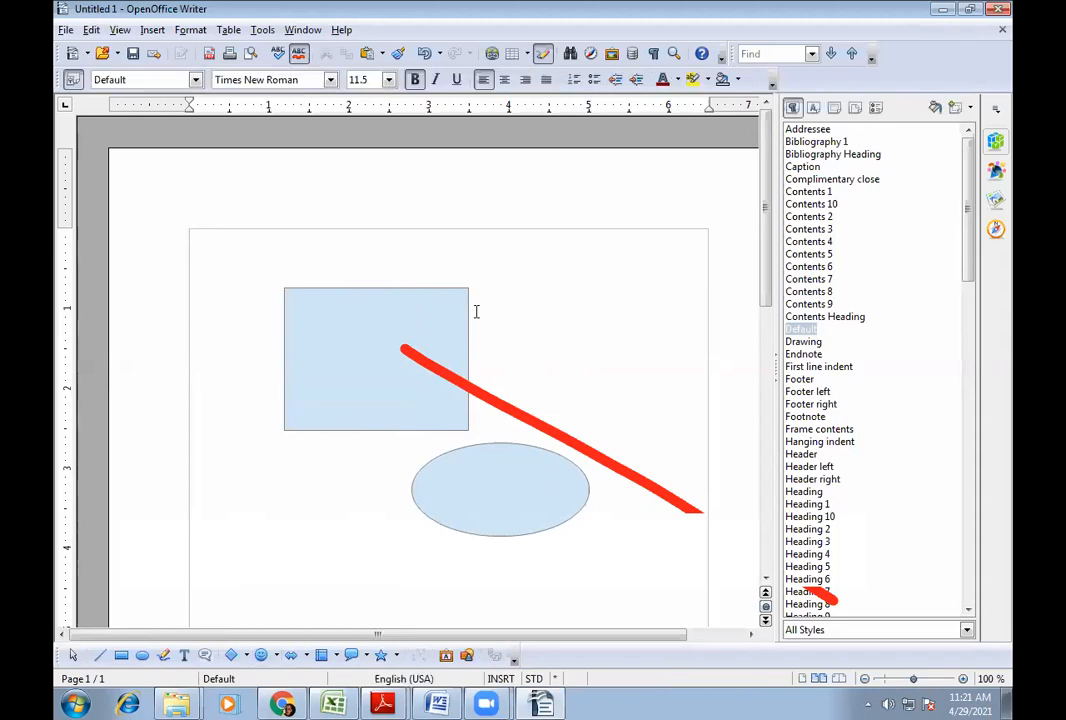
click(457, 331)
click(596, 413)
click(260, 657)
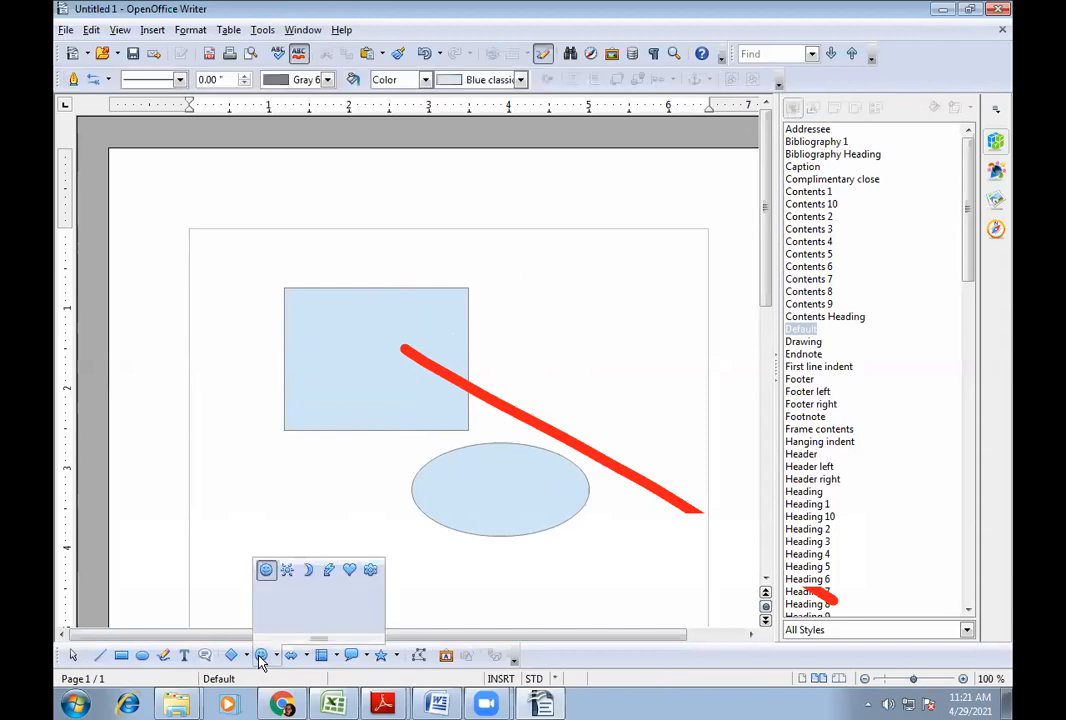
click(300, 578)
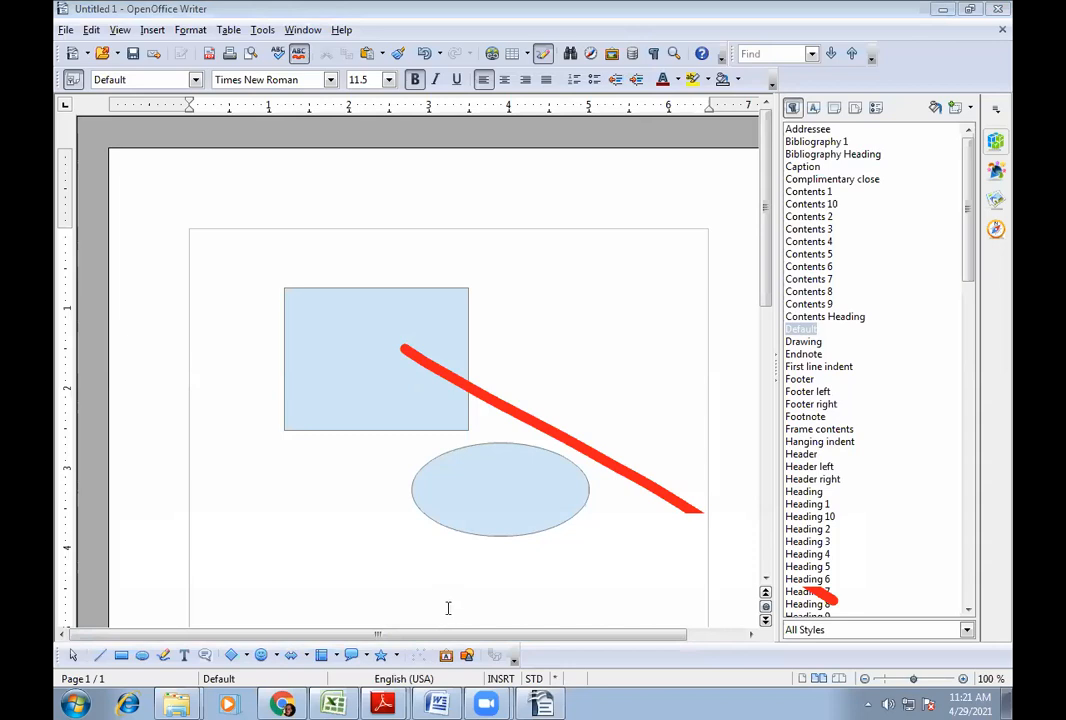
- Draw a Moon symbol shape at the upper right of the page
click(277, 657)
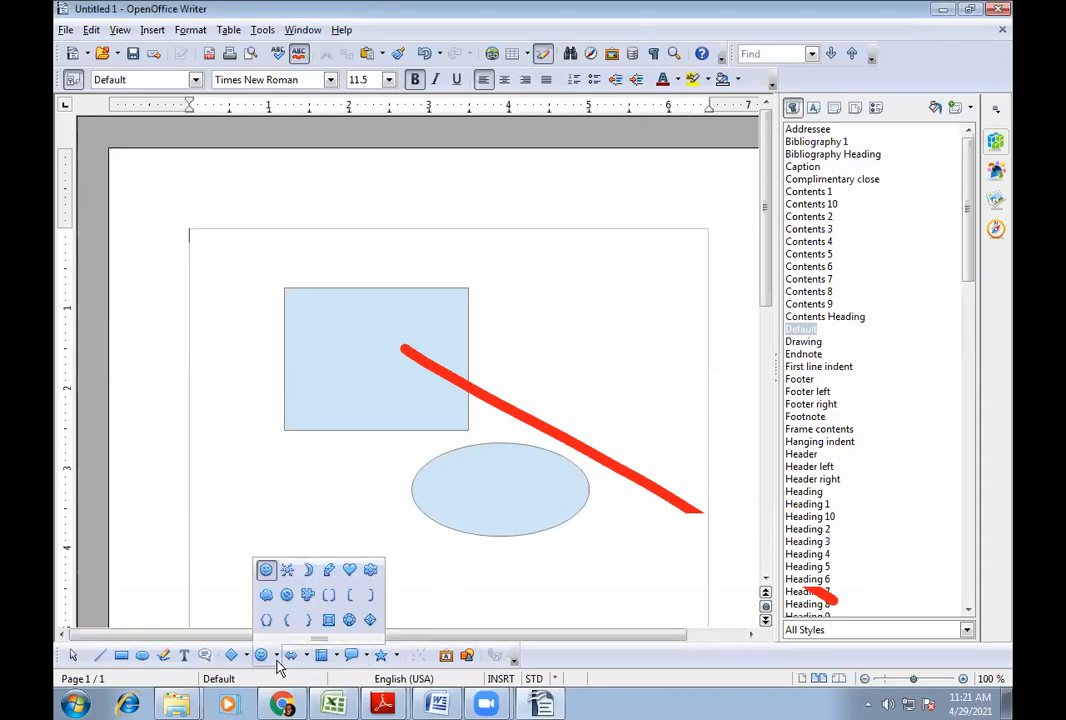
click(308, 570)
mouse_move(600, 361)
mouse_down()
mouse_move(612, 270)
mouse_move(600, 385)
mouse_up()
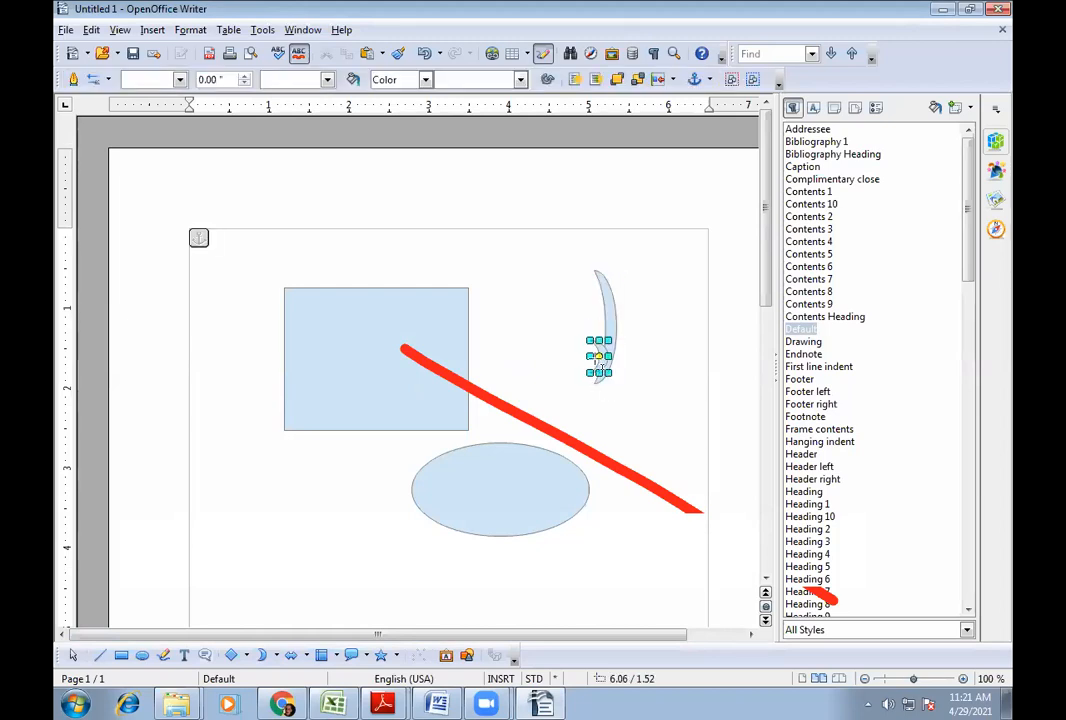
key(Delete)
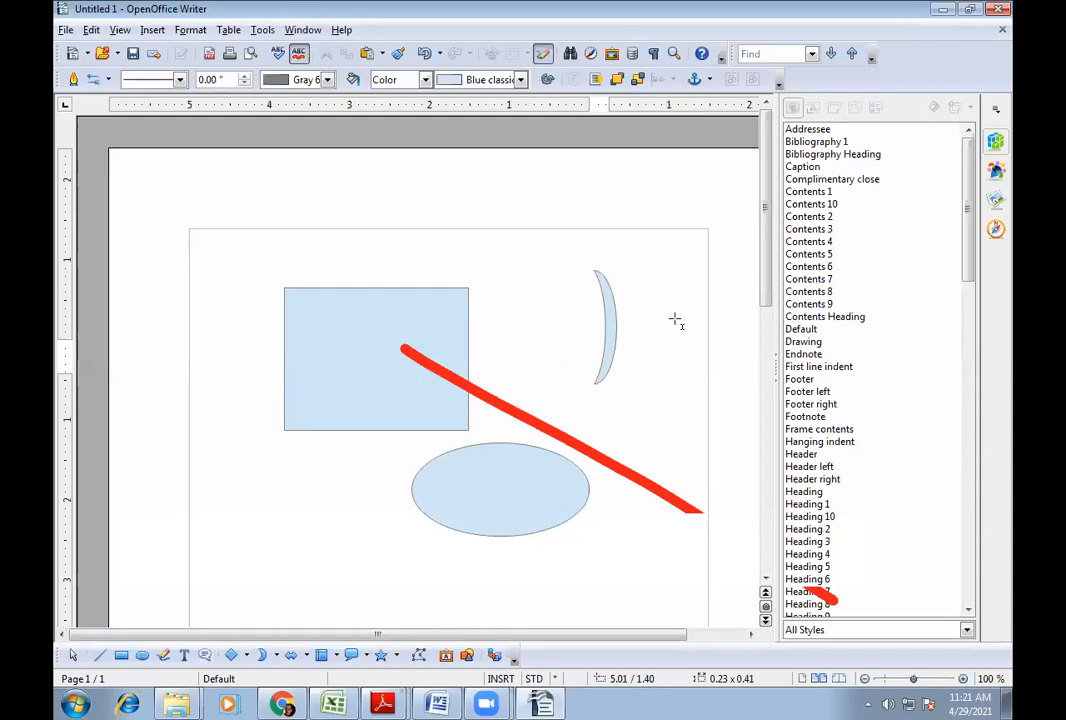
click(612, 337)
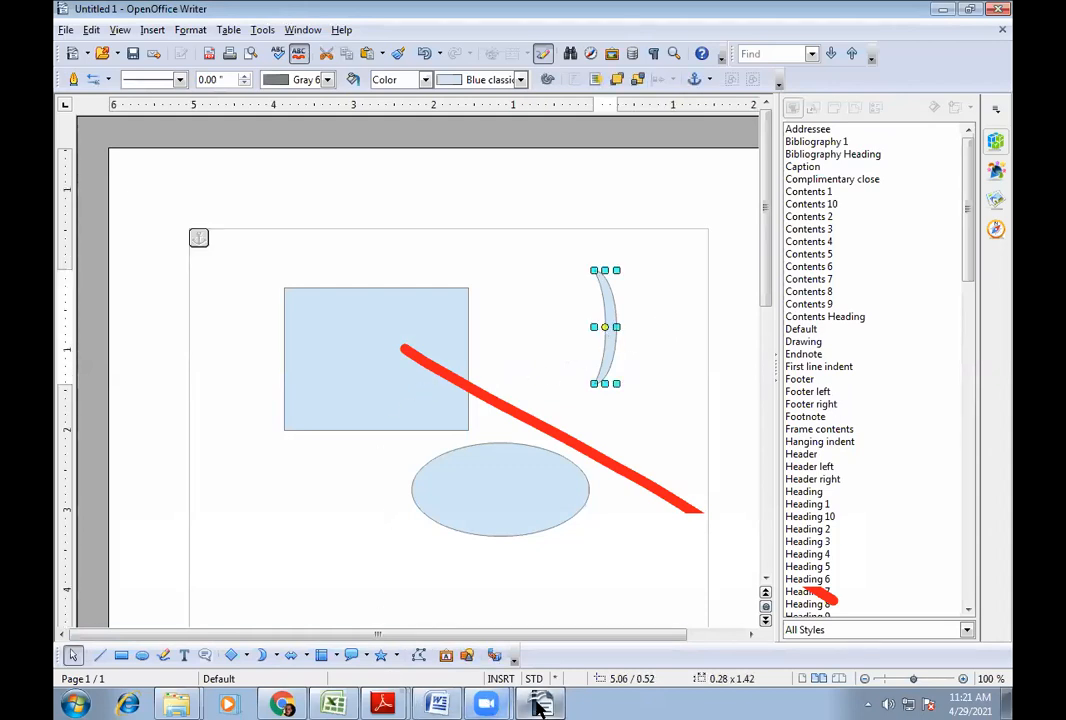
- Move the blue rectangle further left and the ellipse up and to the right
click(371, 347)
drag(371, 347, 300, 349)
drag(500, 480, 578, 455)
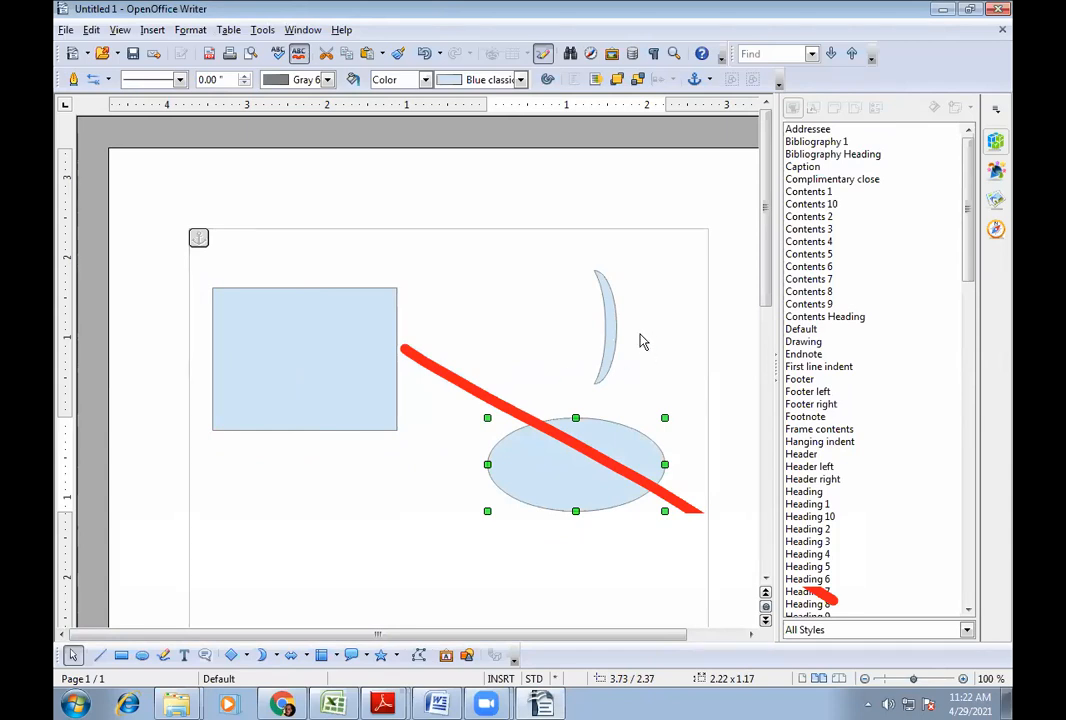
shift+click(340, 346)
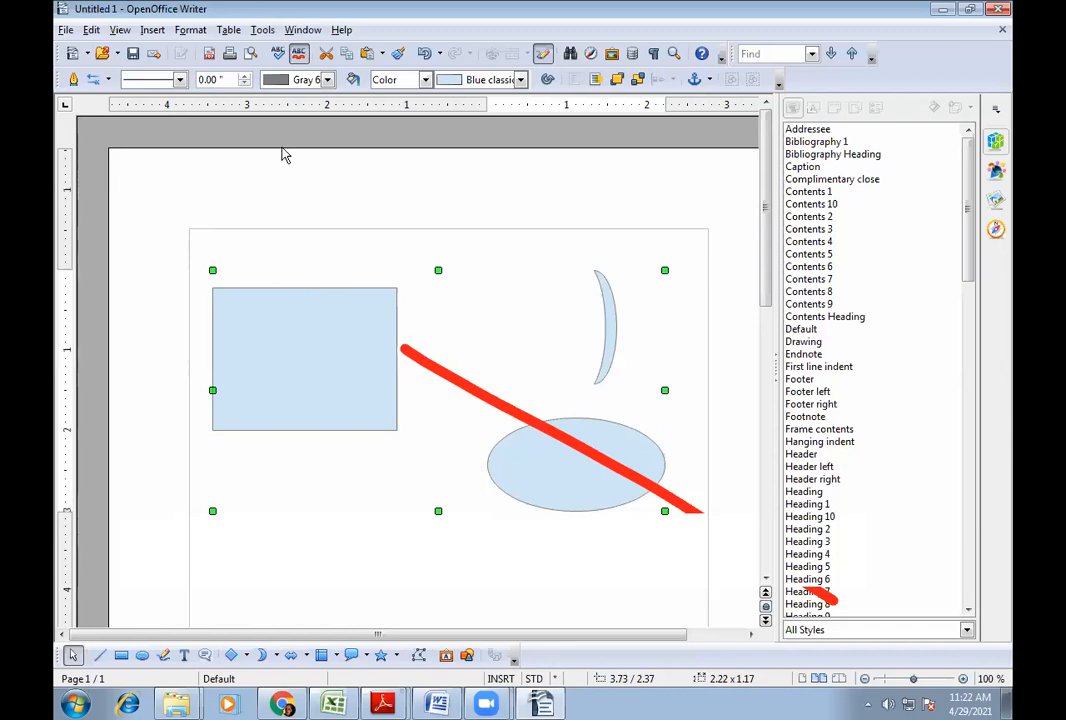
- Group the rectangle, moon and ellipse with Format > Group > Group
click(190, 30)
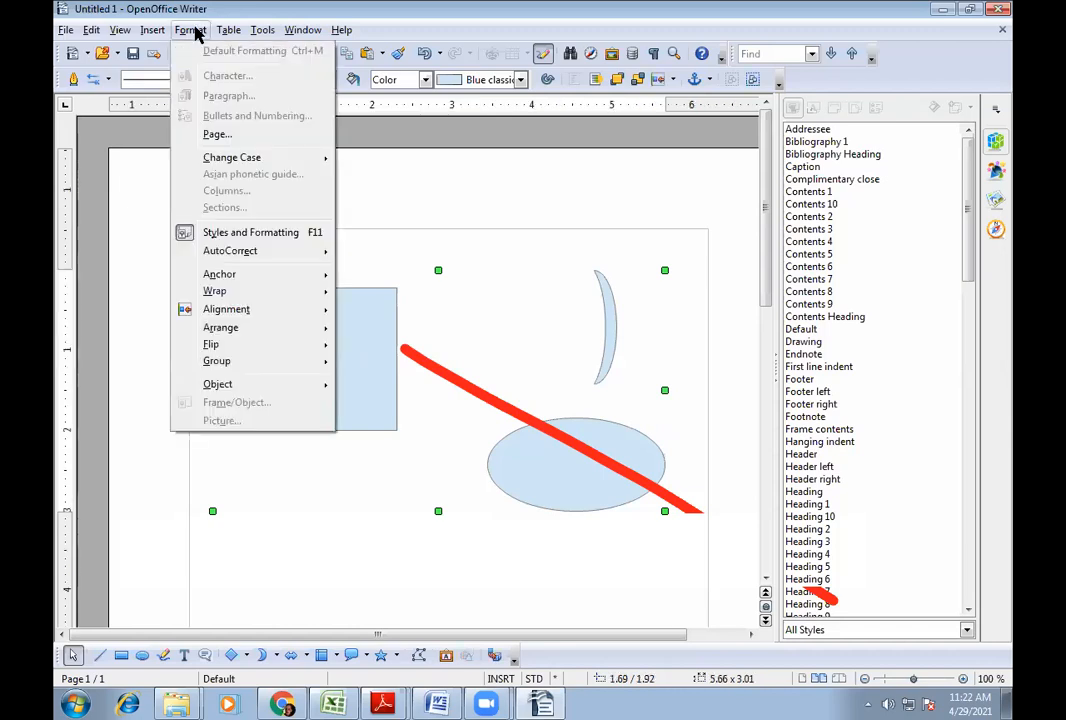
mouse_move(237, 363)
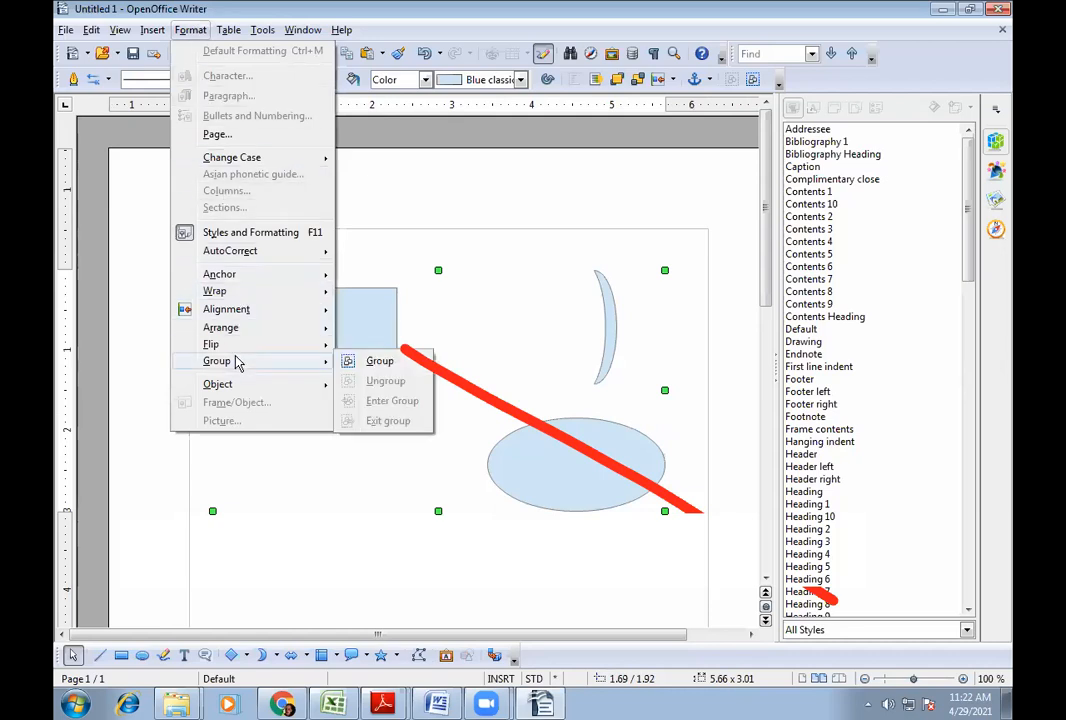
click(381, 362)
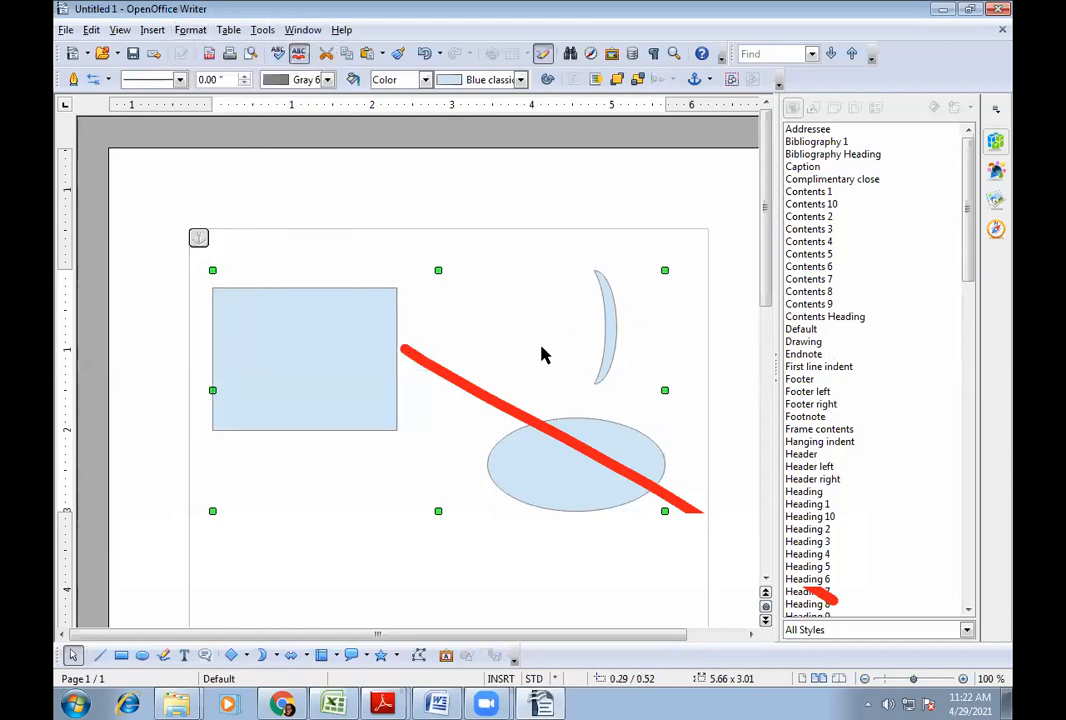
click(541, 236)
click(365, 371)
- Shrink the grouped drawing with its corner handle and move it up and left
drag(365, 356, 376, 495)
drag(375, 424, 374, 338)
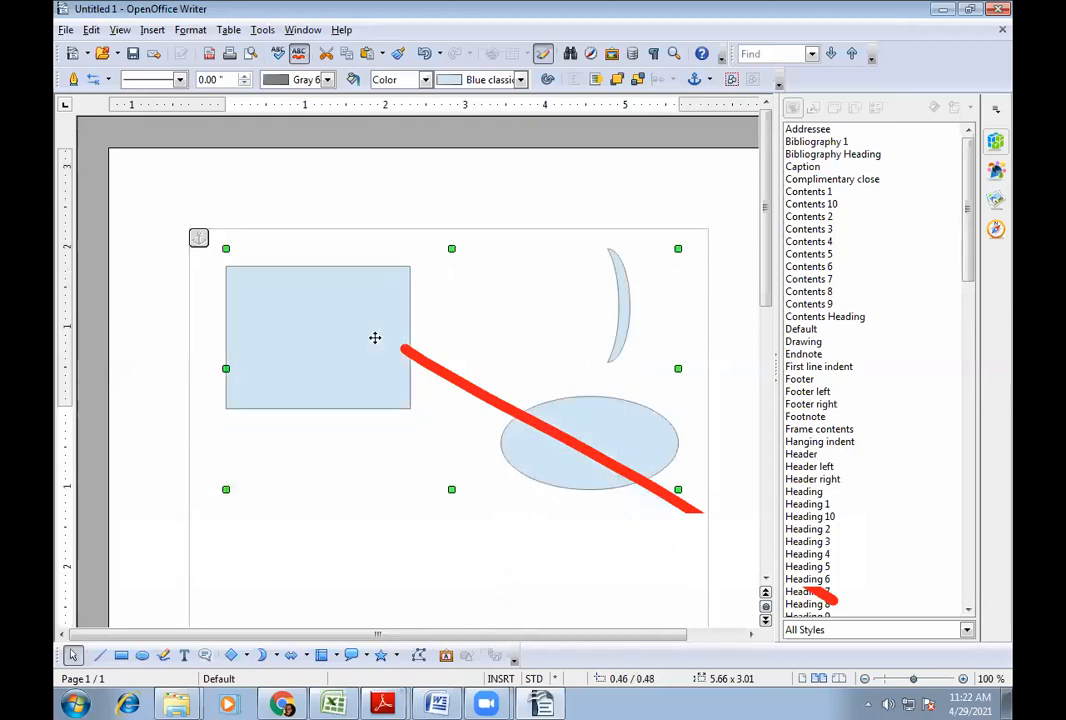
drag(226, 248, 368, 423)
drag(435, 441, 335, 300)
click(300, 495)
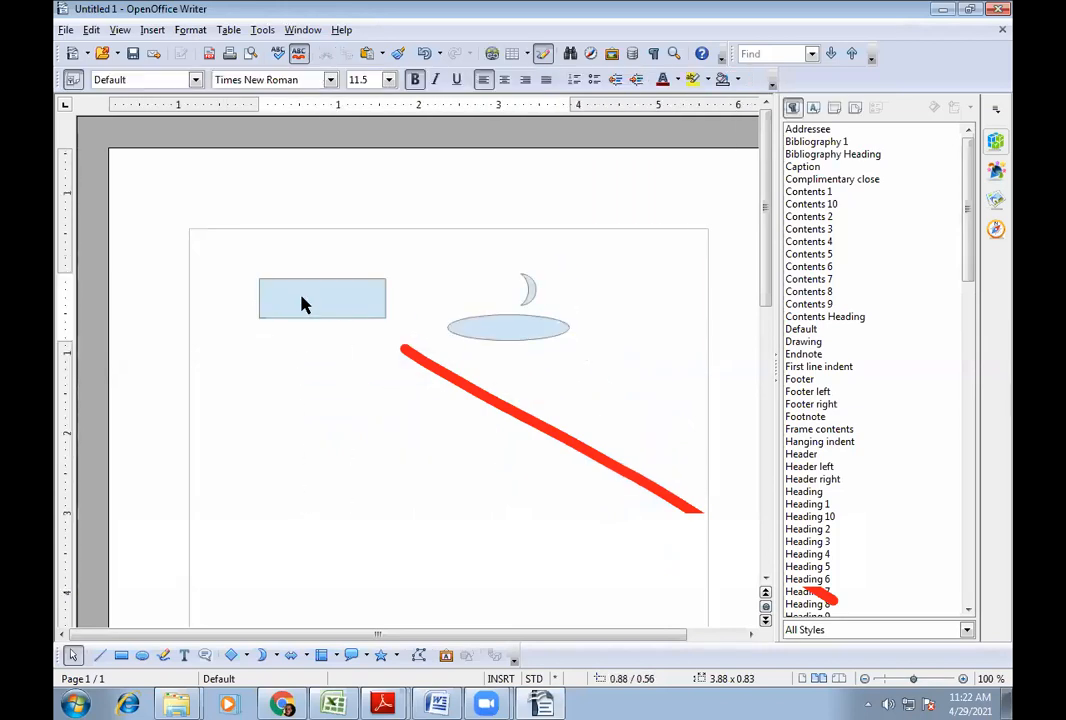
- Stretch the group taller so it spans 3.88 x 1.70 at position 0.88 / 0.56
click(302, 300)
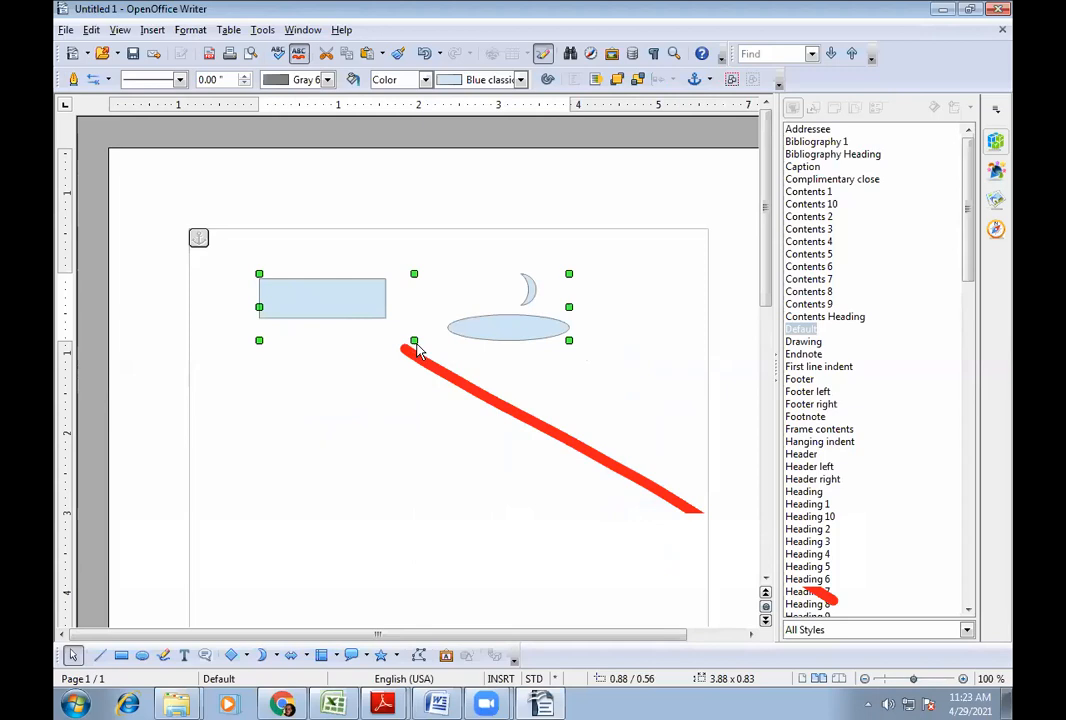
drag(418, 348, 419, 411)
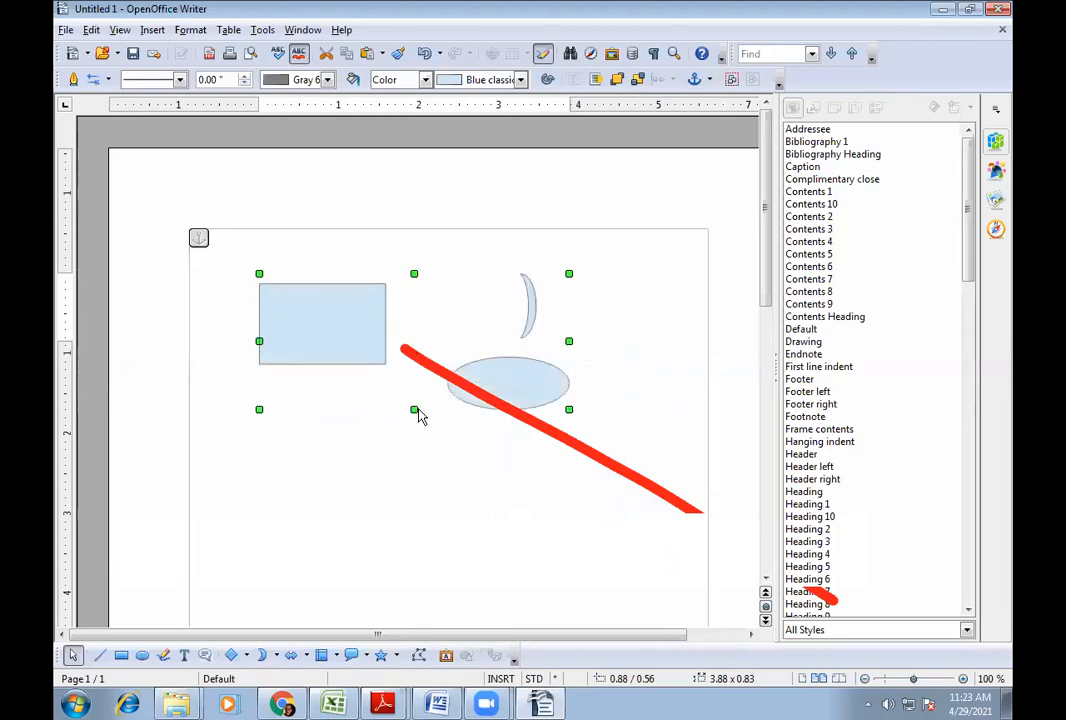
click(605, 367)
click(526, 324)
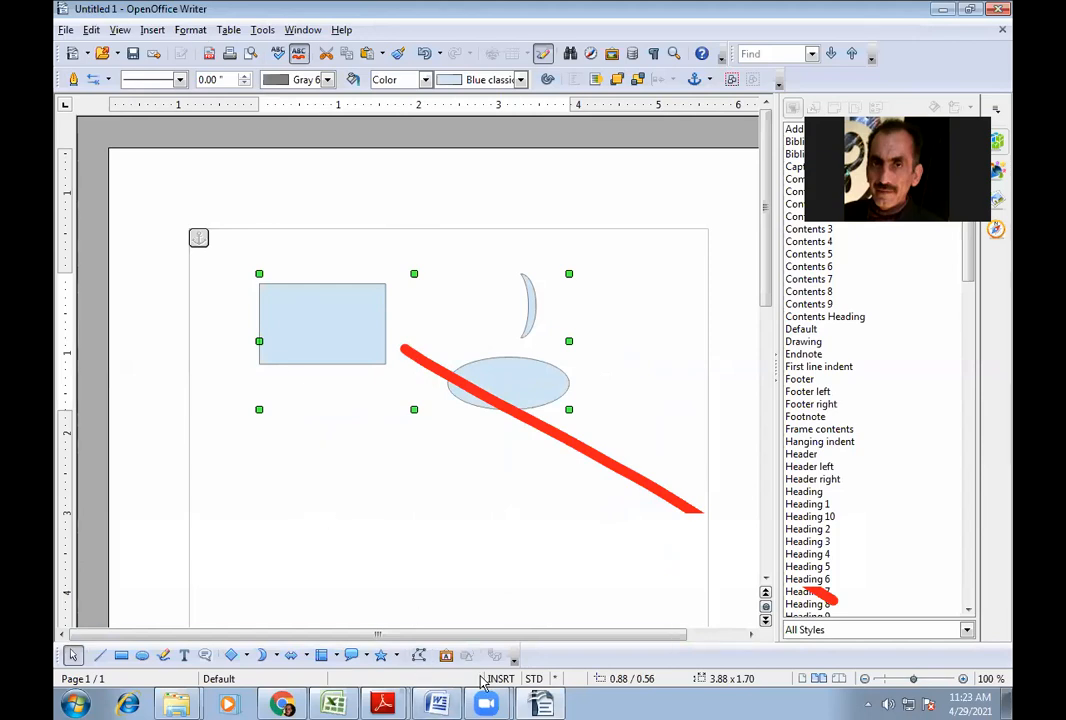
mouse_move(524, 705)
- Ungroup the drawing into its three separate shapes
click(189, 31)
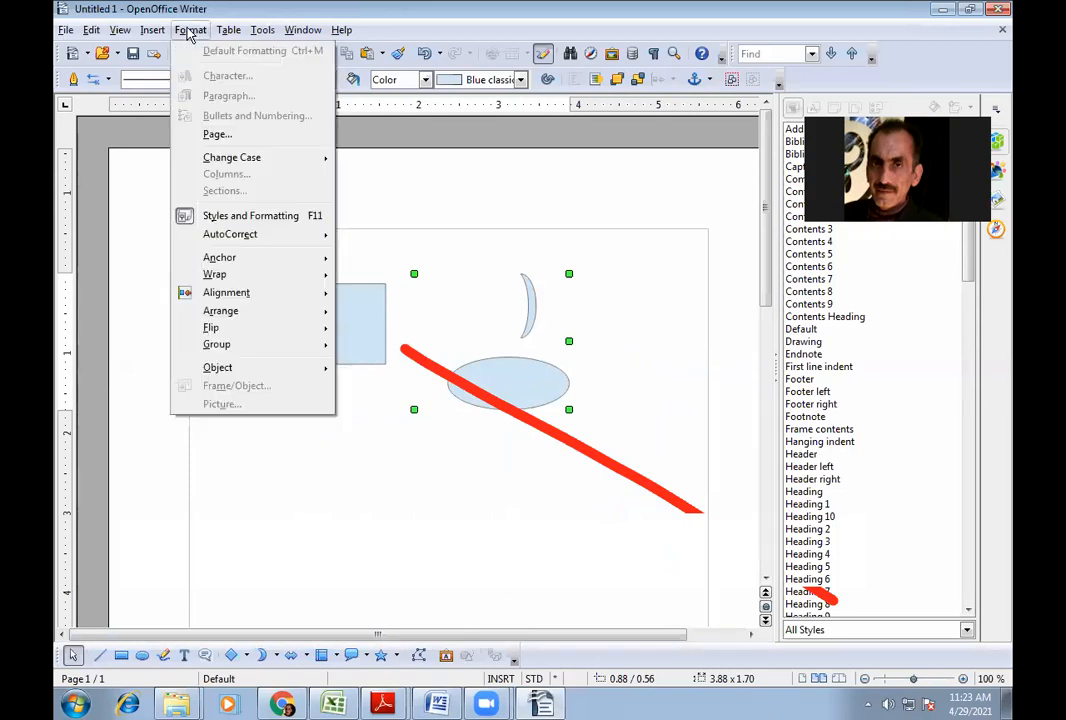
mouse_move(257, 345)
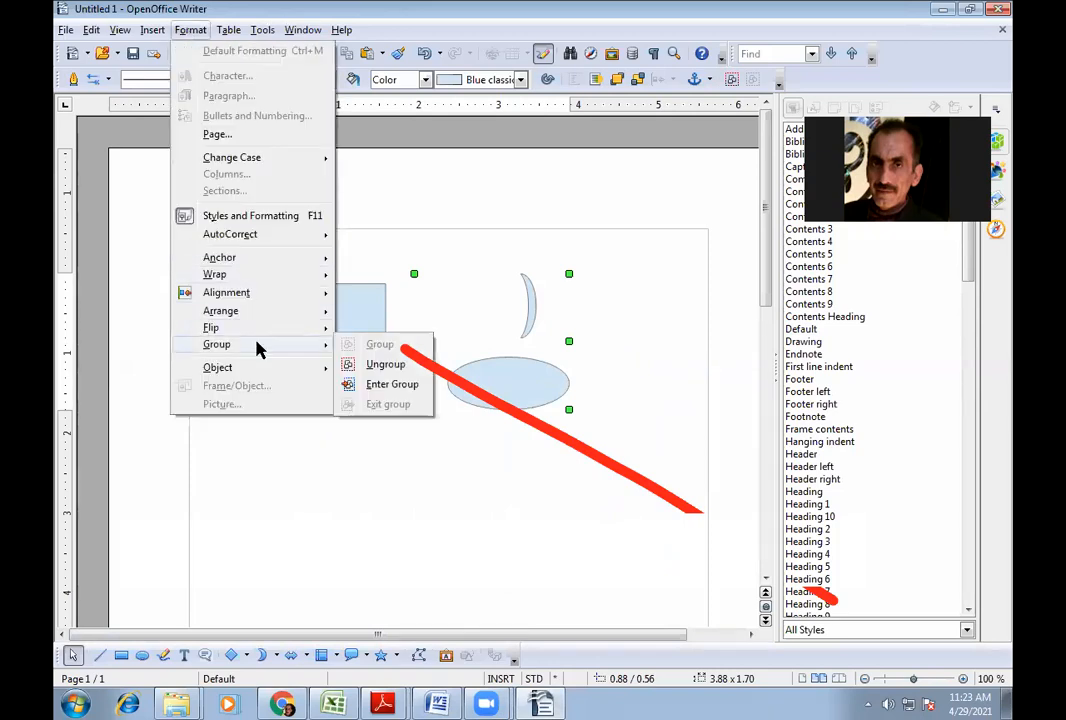
click(371, 363)
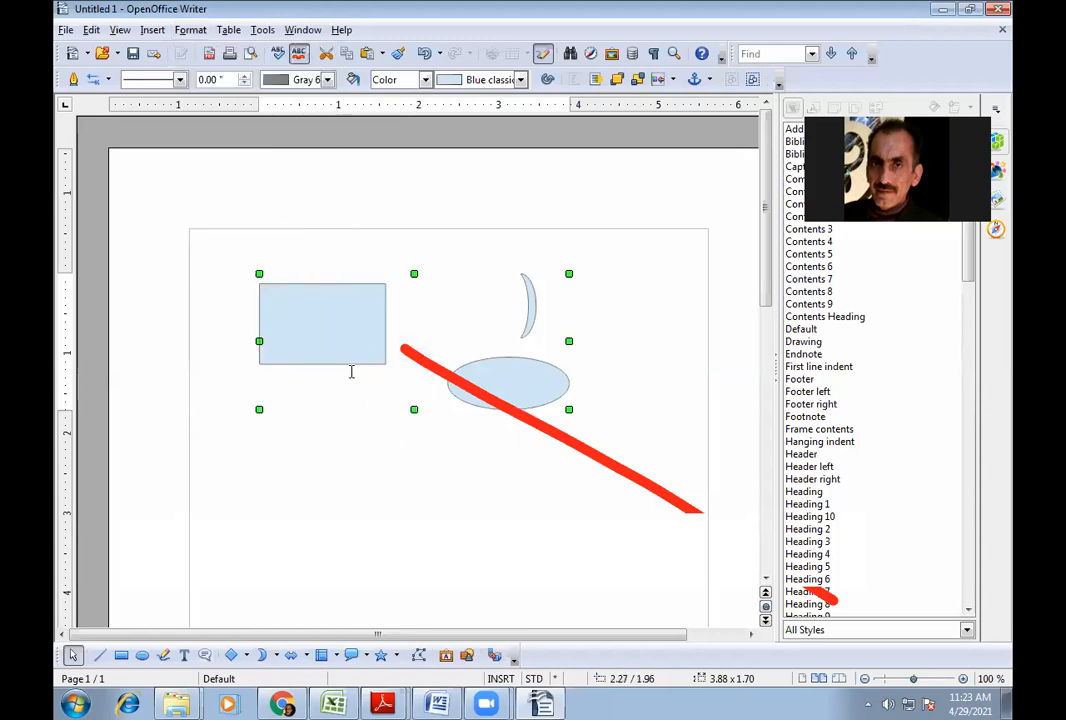
click(350, 370)
- Move the rectangle lower, the ellipse right and the crescent left, then select all three
click(331, 326)
drag(331, 326, 331, 446)
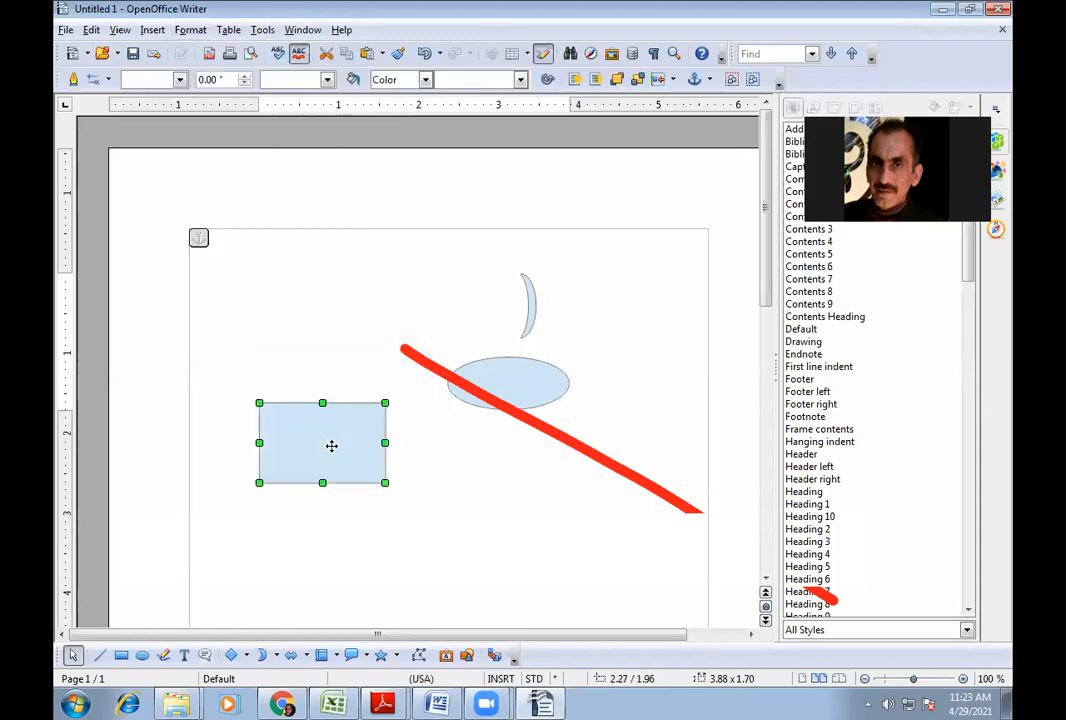
click(500, 372)
drag(523, 387, 671, 380)
click(530, 304)
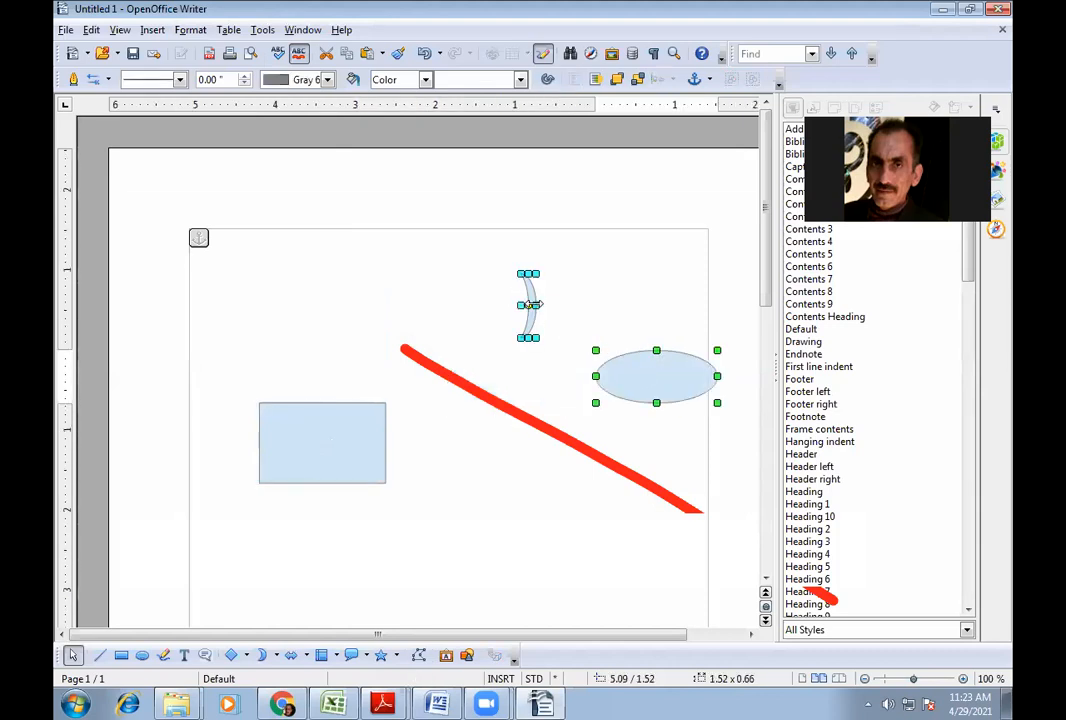
drag(530, 302, 388, 296)
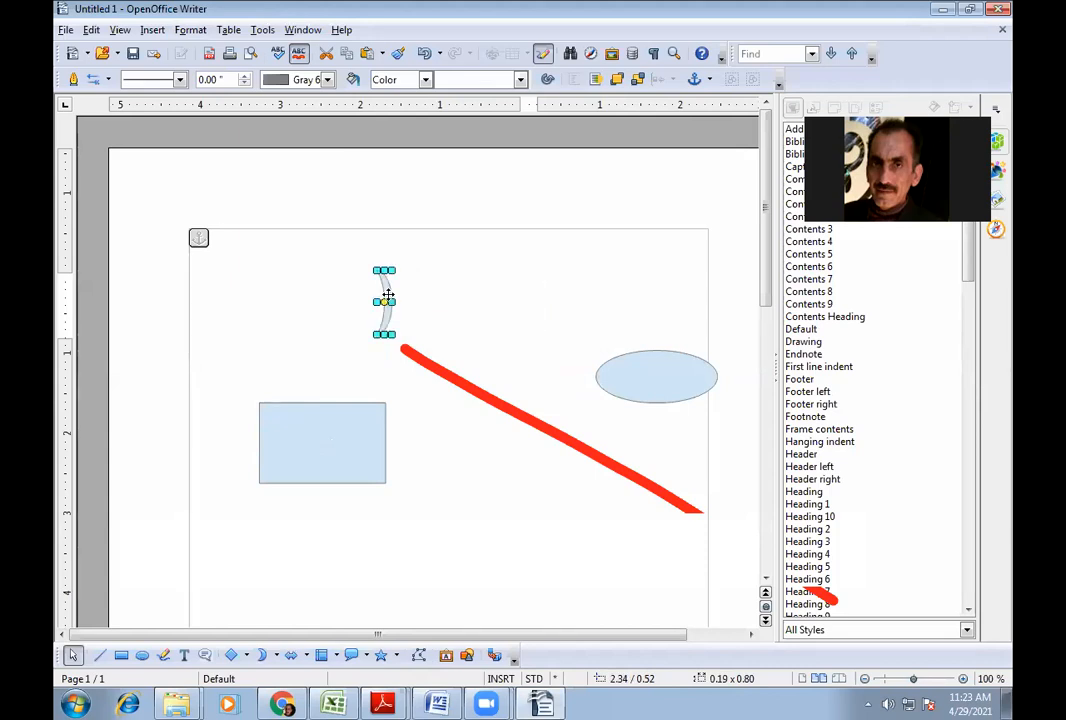
drag(641, 379, 554, 372)
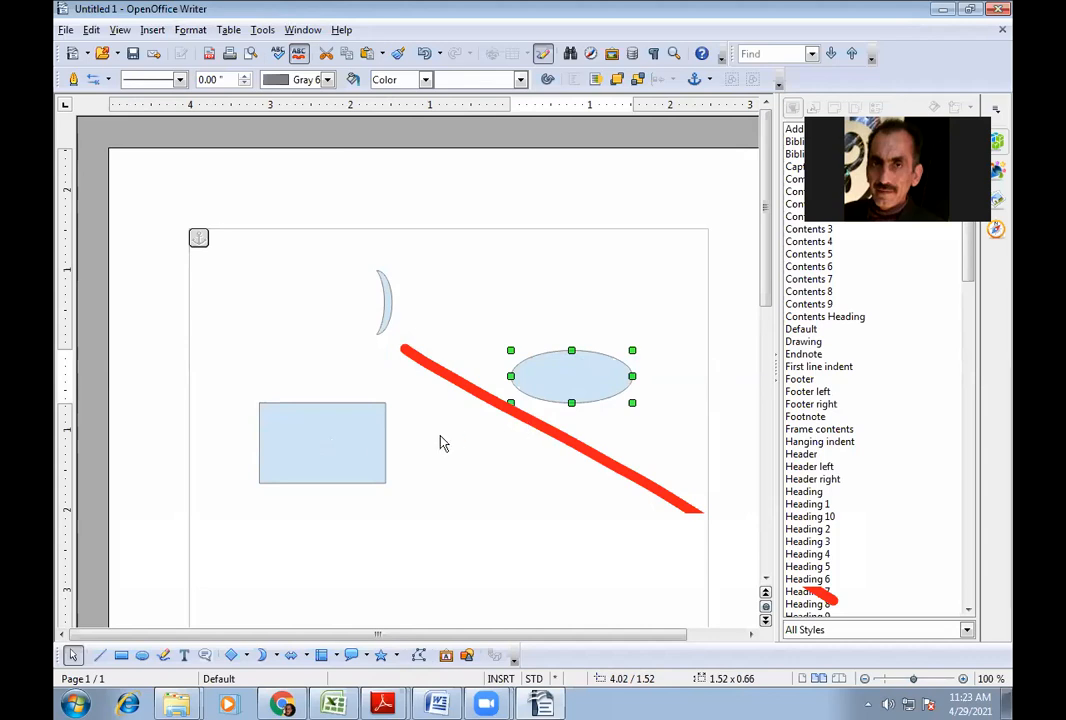
shift+click(304, 442)
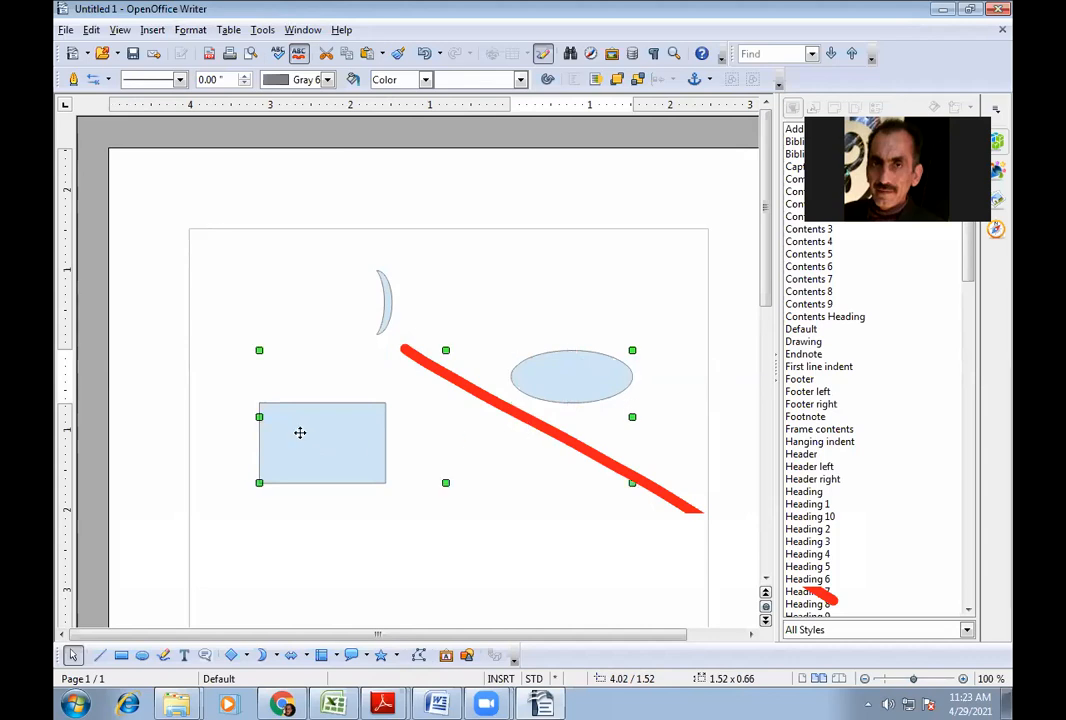
shift+click(385, 300)
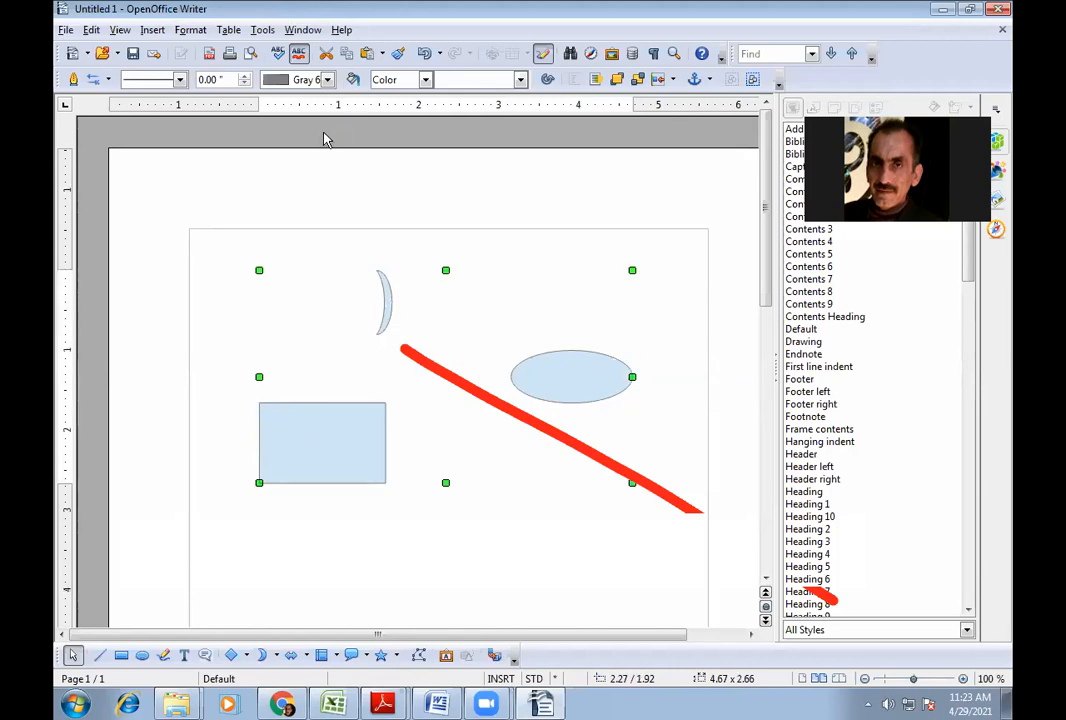
- Group the crescent, ellipse and rectangle into one drawing
click(189, 30)
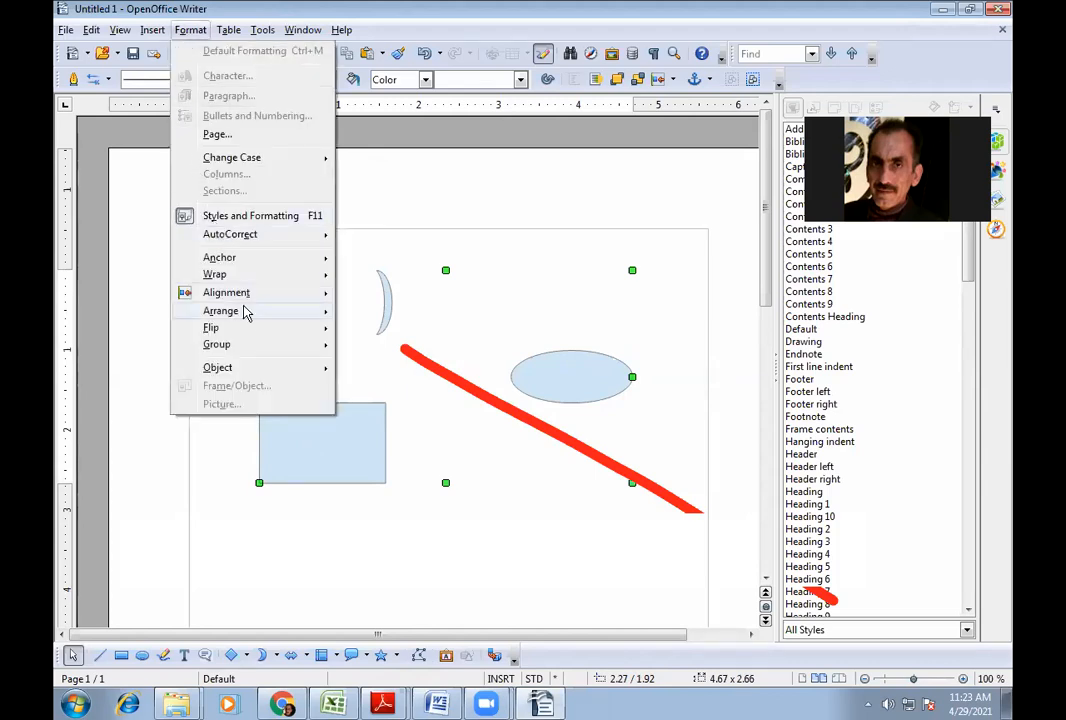
mouse_move(261, 346)
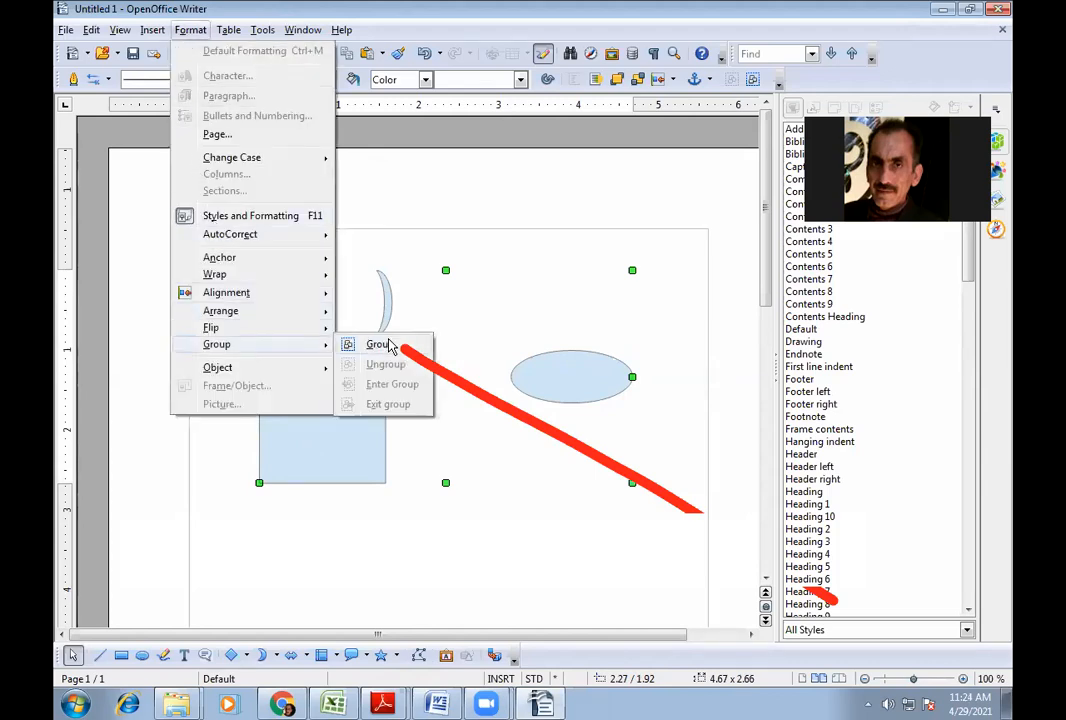
click(391, 346)
click(390, 358)
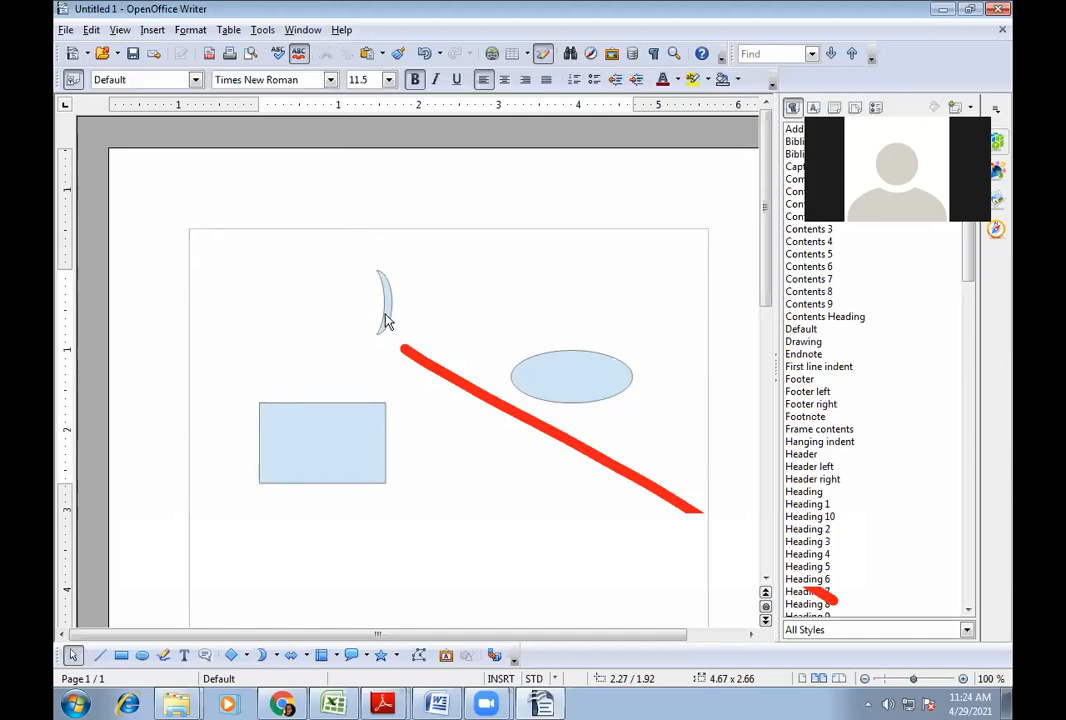
- Reposition the group and resize it to about 5.24 x 3.05
click(347, 402)
drag(347, 410, 338, 489)
drag(250, 350, 335, 428)
drag(395, 511, 347, 369)
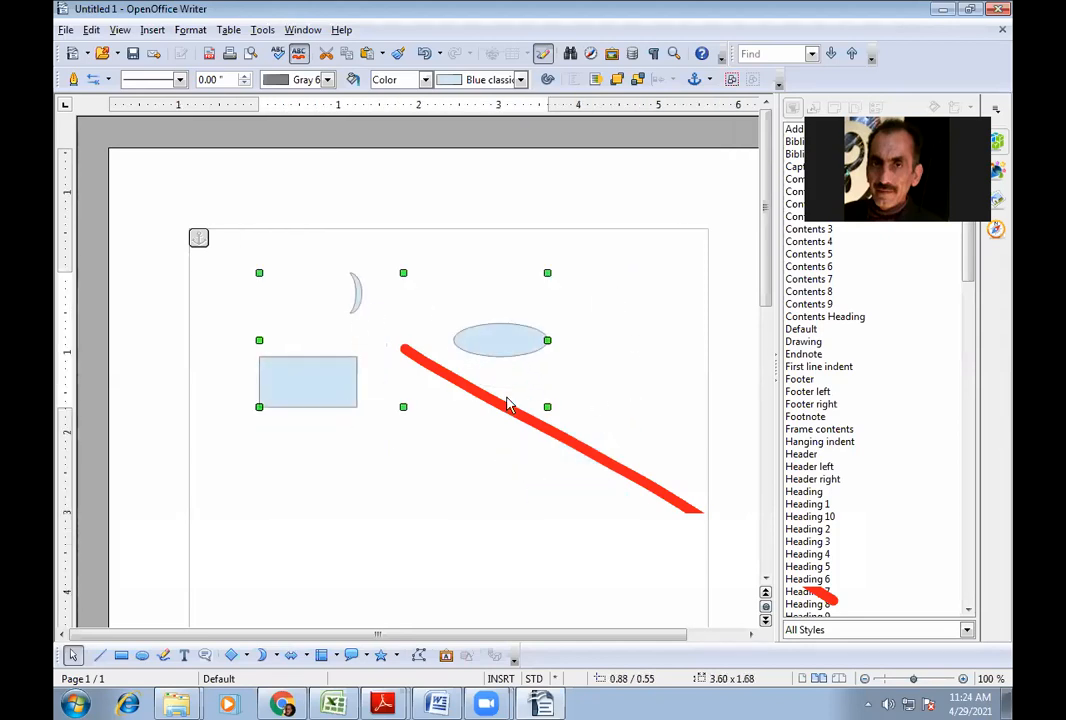
drag(545, 406, 659, 512)
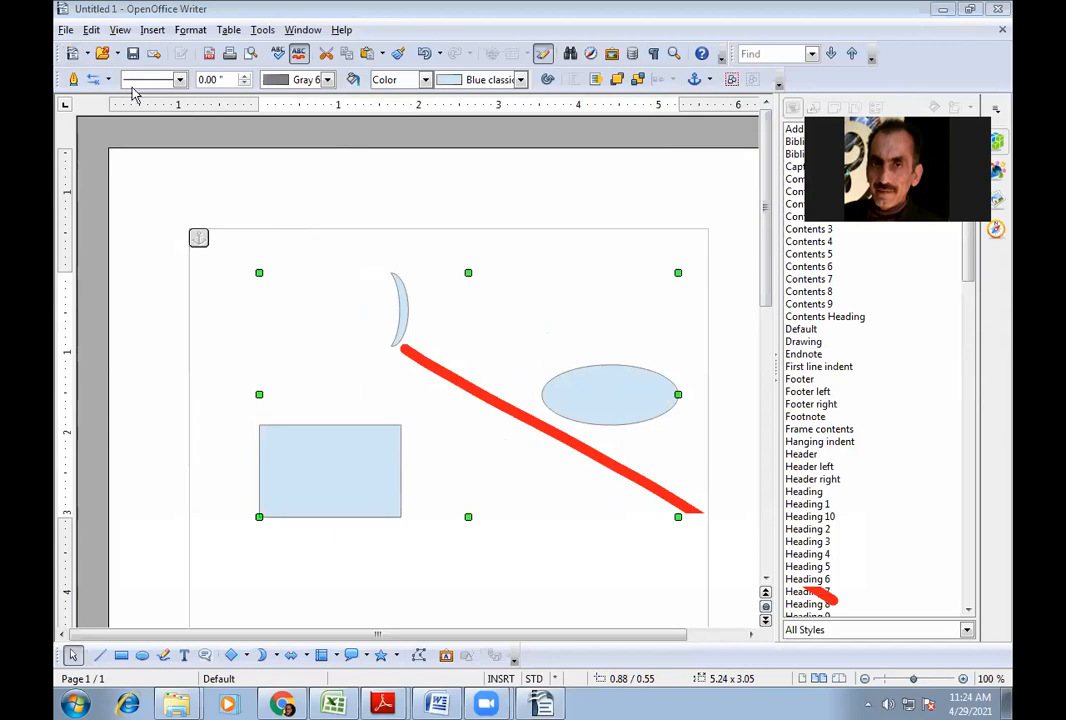
click(188, 30)
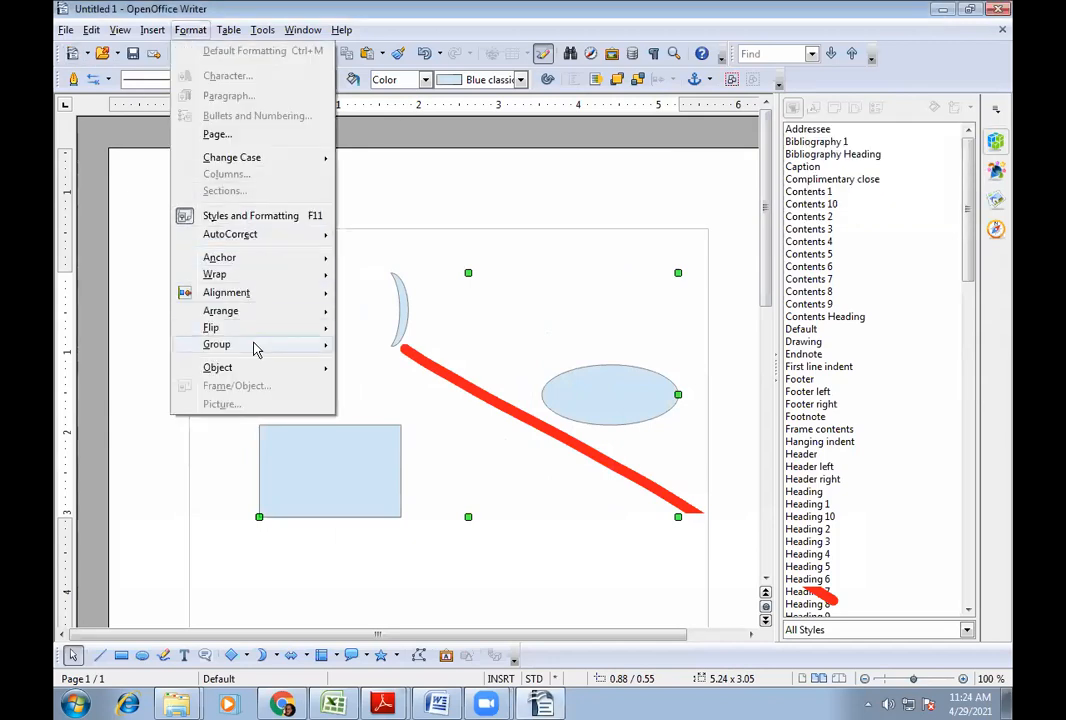
- Ungroup the shapes and delete the ellipse
mouse_move(254, 346)
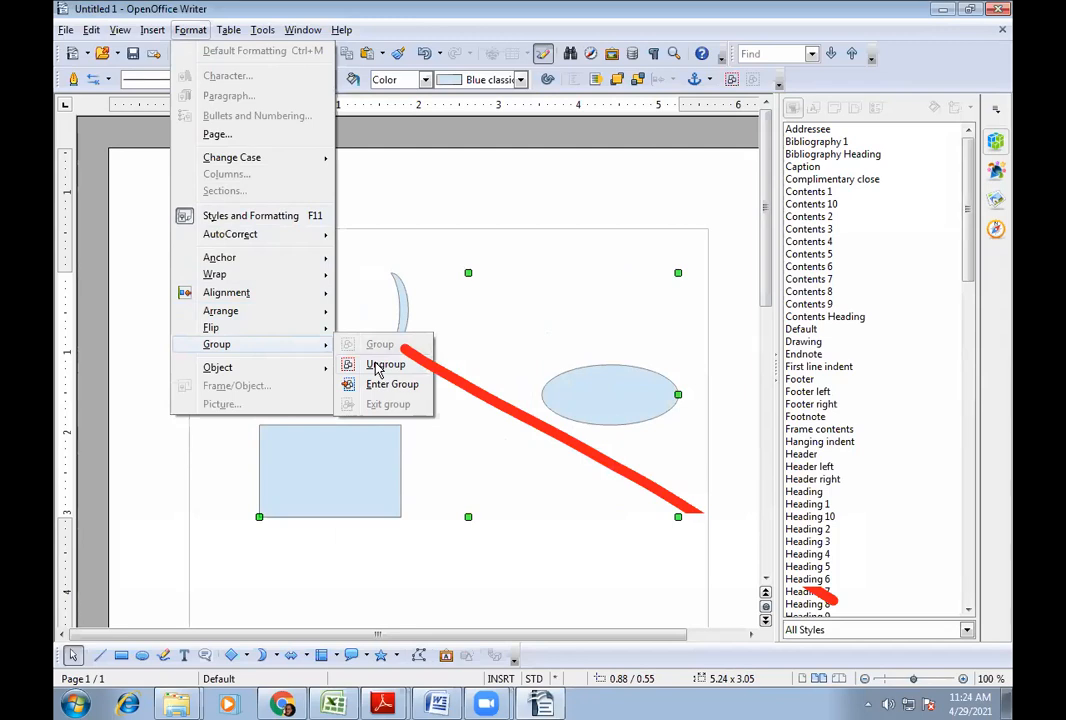
click(381, 365)
click(350, 446)
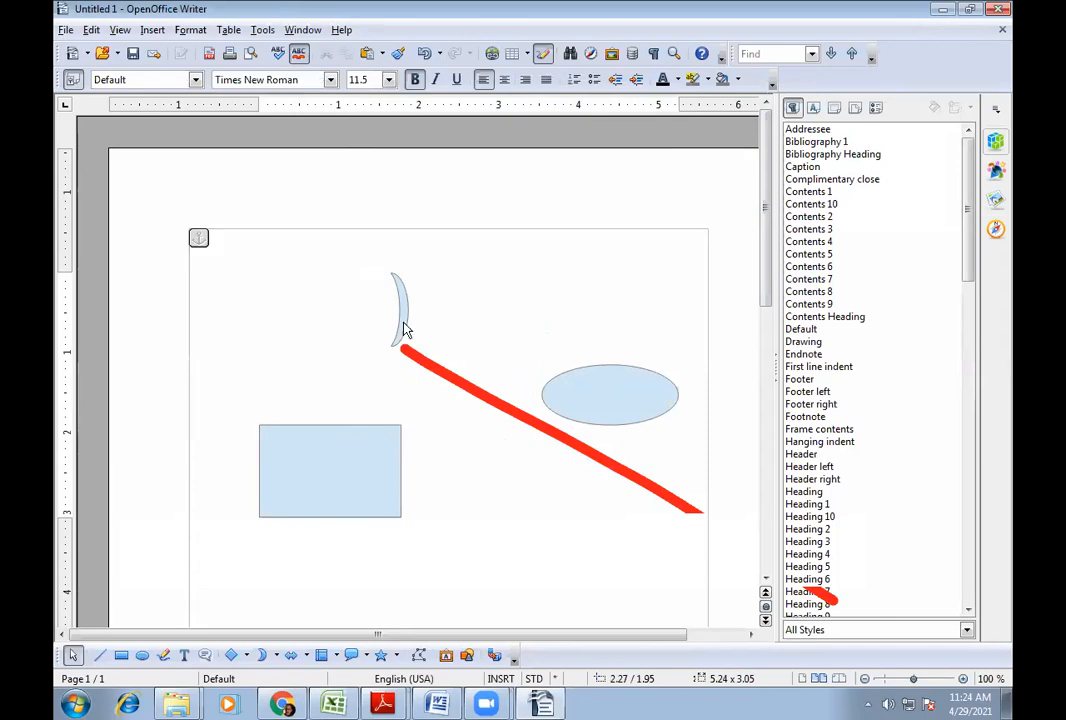
key(Tab)
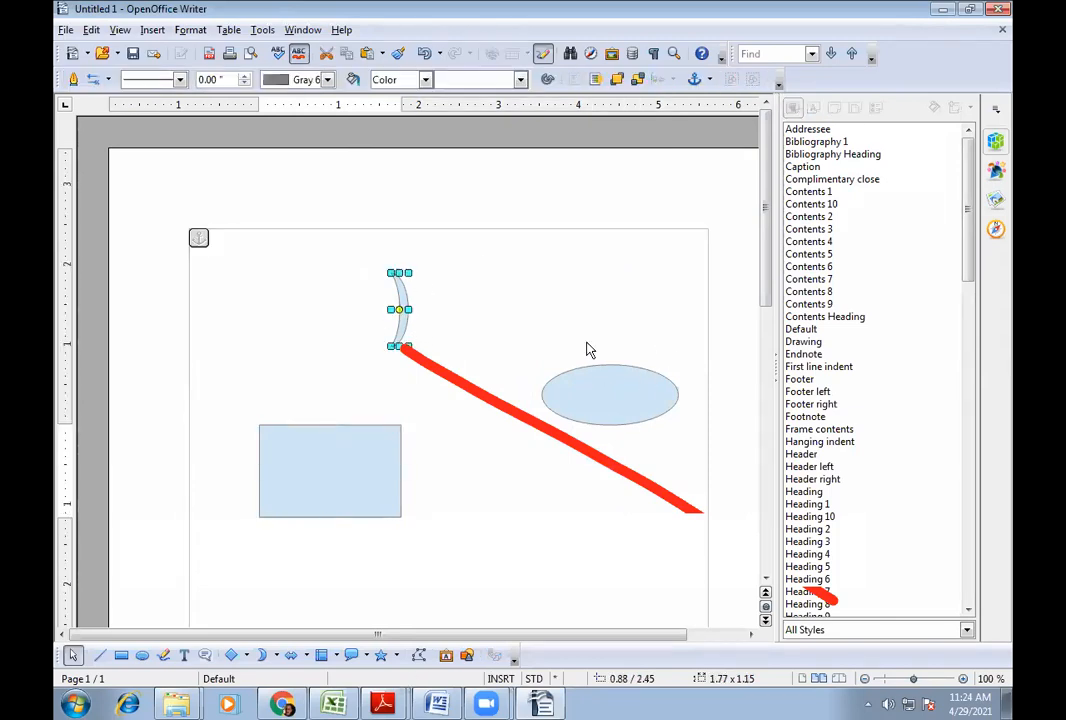
key(Tab)
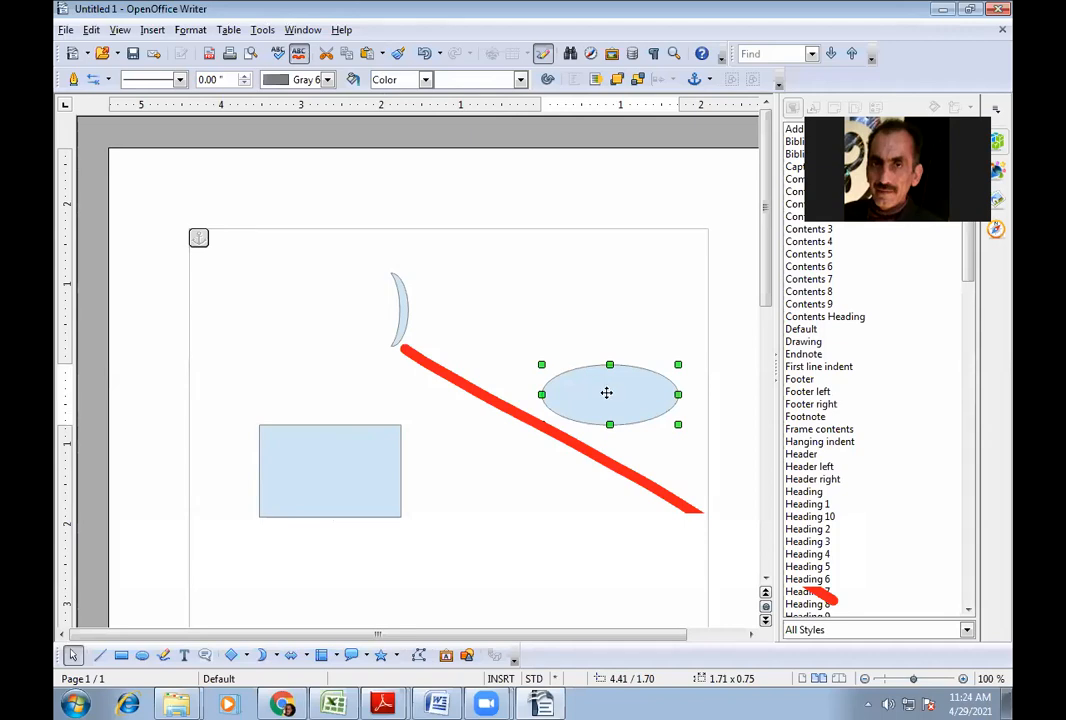
key(Delete)
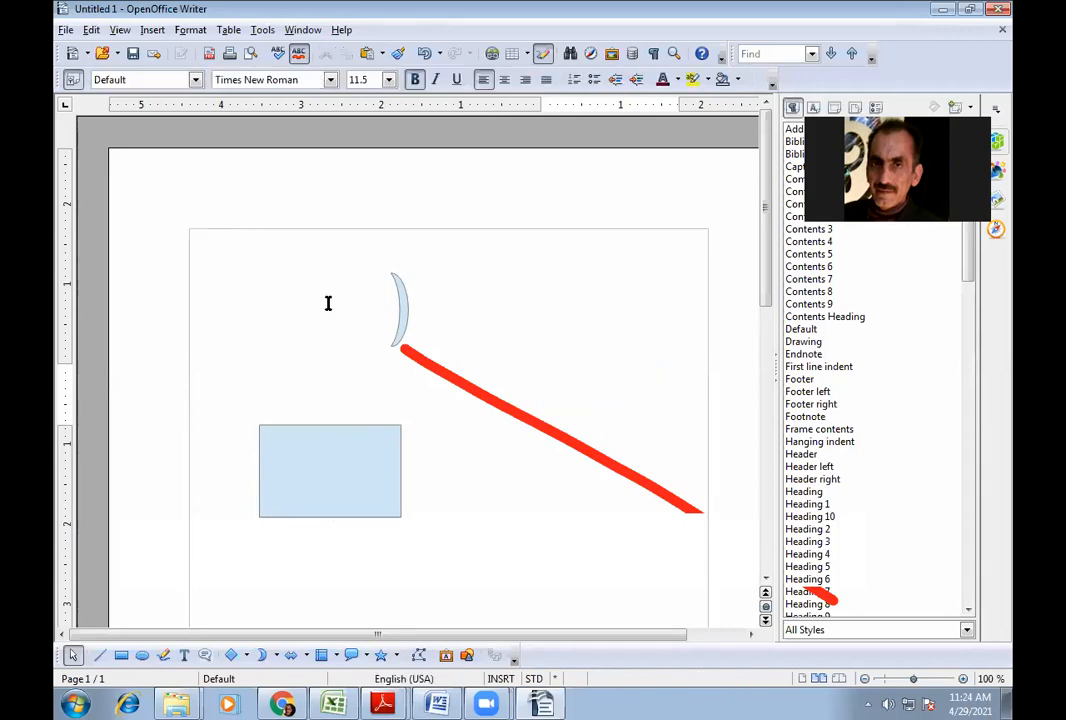
- Delete the crescent and light-blue rectangle, then hide the Styles and Formatting list with F11
click(403, 310)
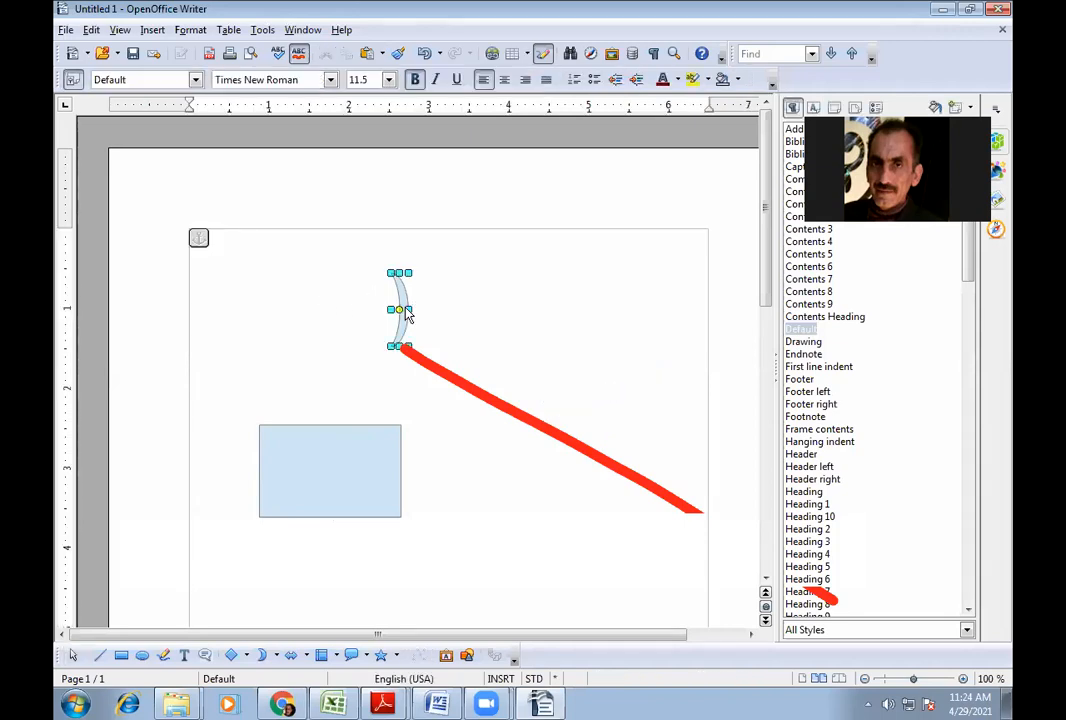
key(Delete)
click(330, 465)
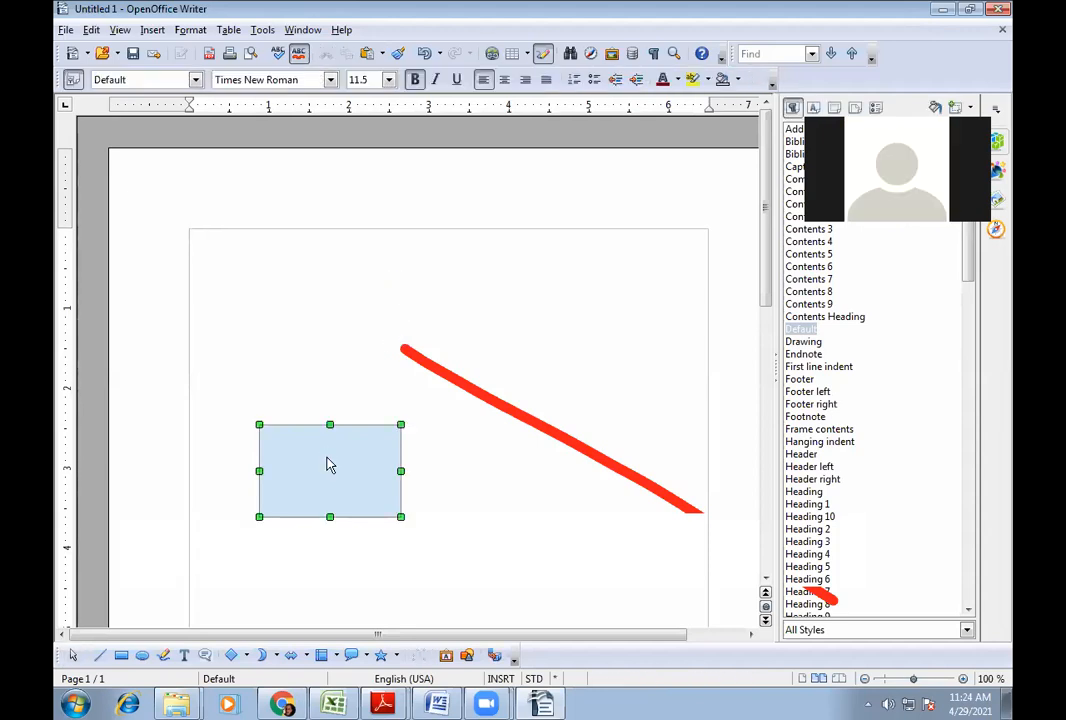
key(Delete)
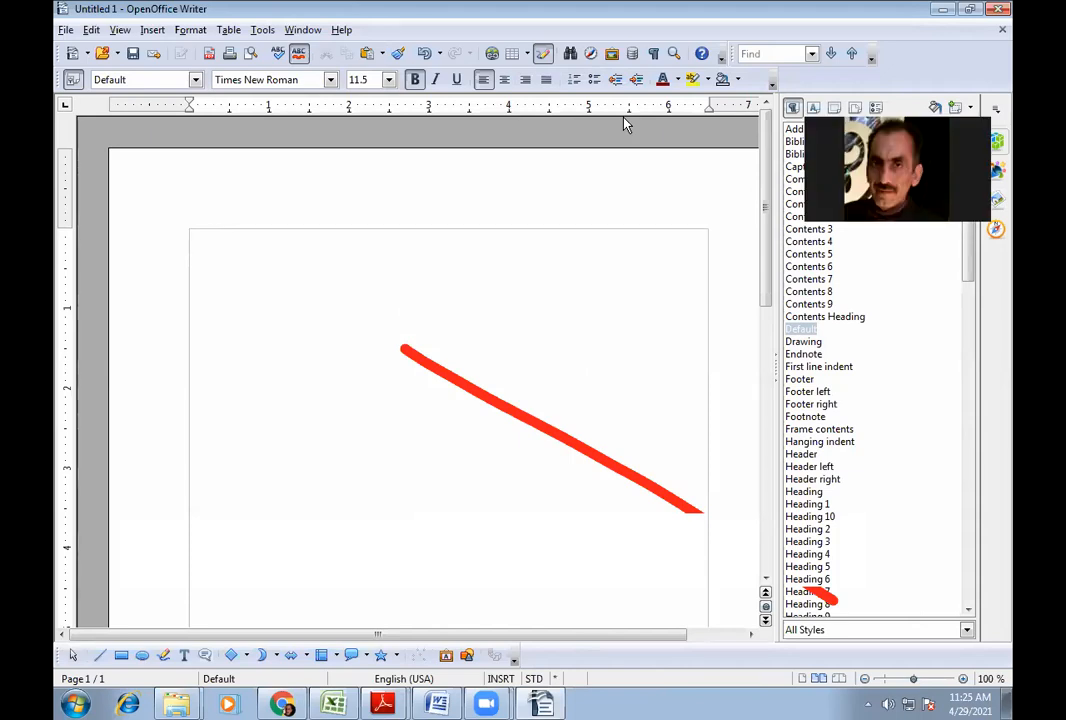
key(F11)
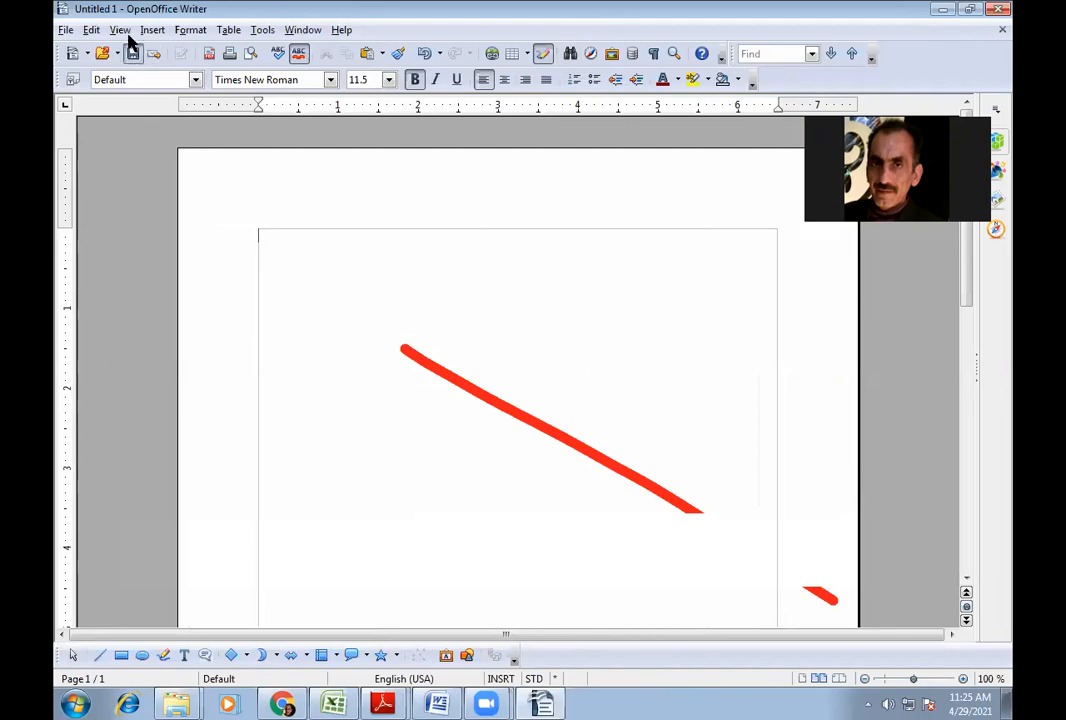
- Reopen SESSION 1- Stylest.docx and delete its opening title and multiple-choice questions
click(63, 32)
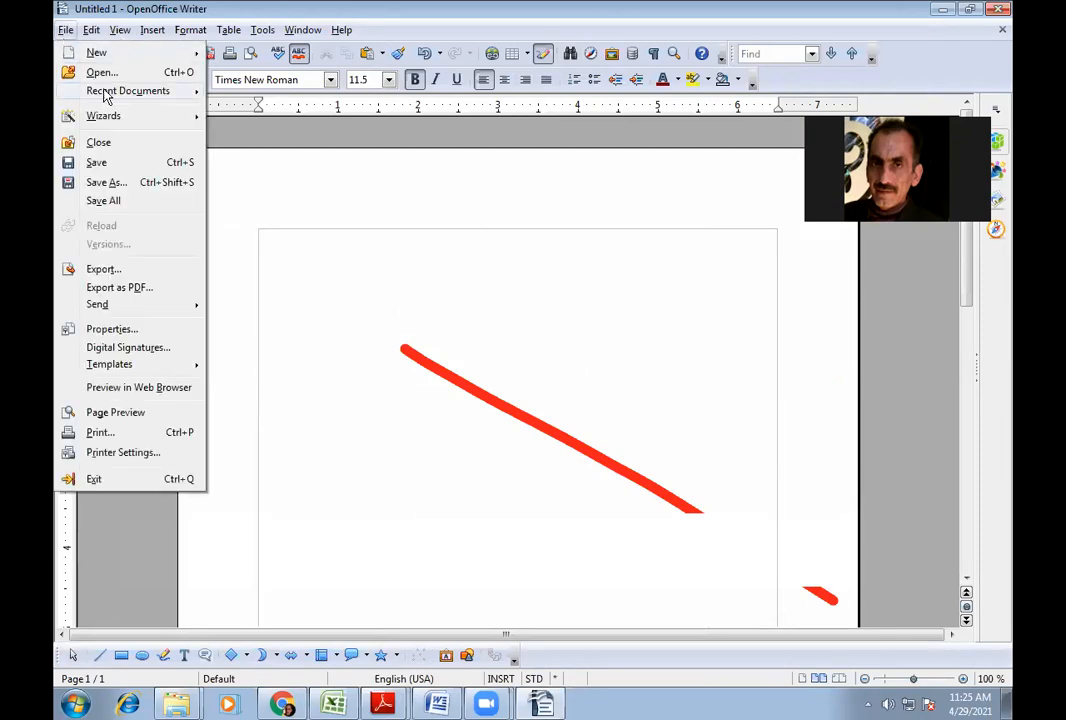
mouse_move(95, 88)
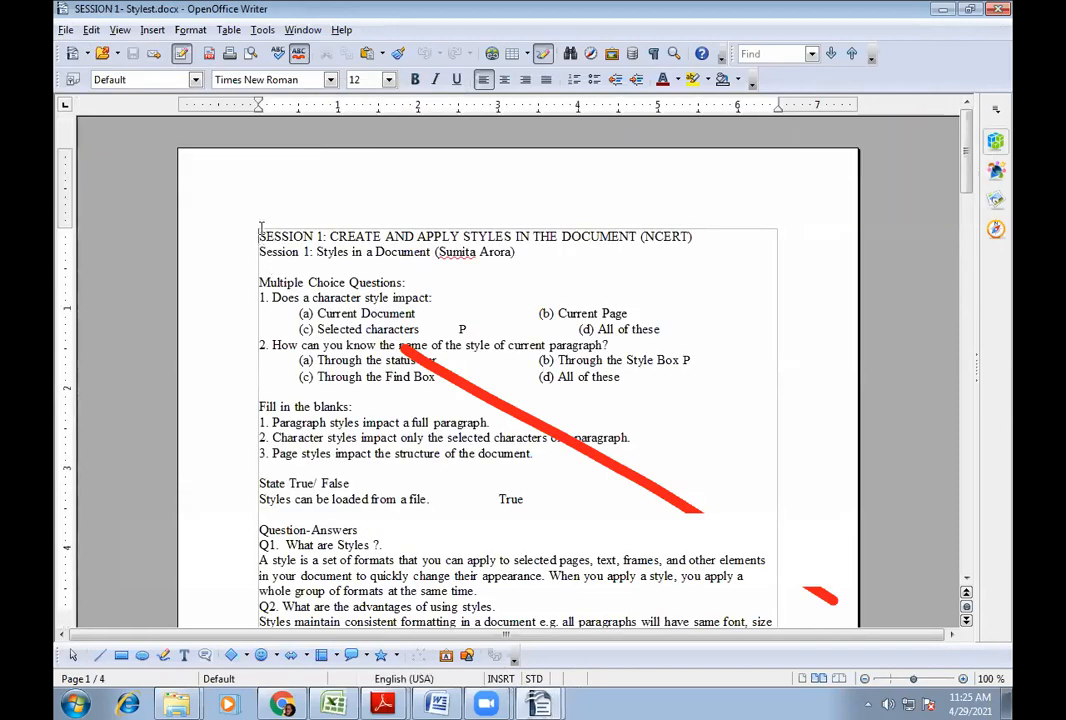
drag(258, 230, 638, 383)
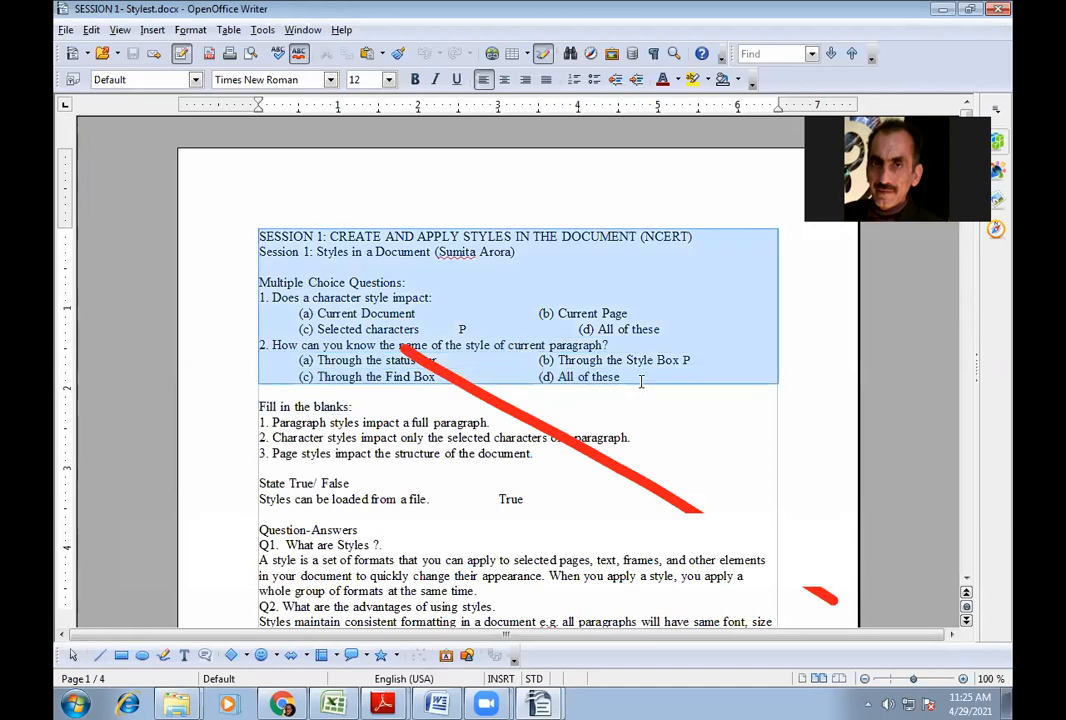
key(Delete)
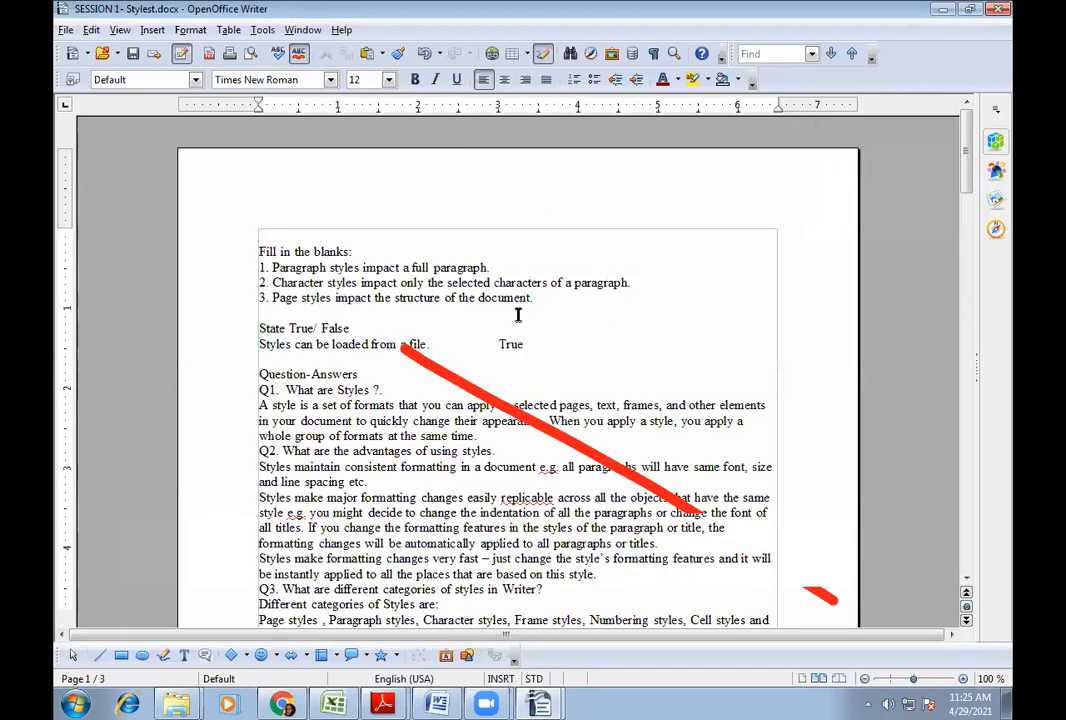
- Add a blank line after Q1's answer
click(404, 434)
scroll(274, 232, down, 1)
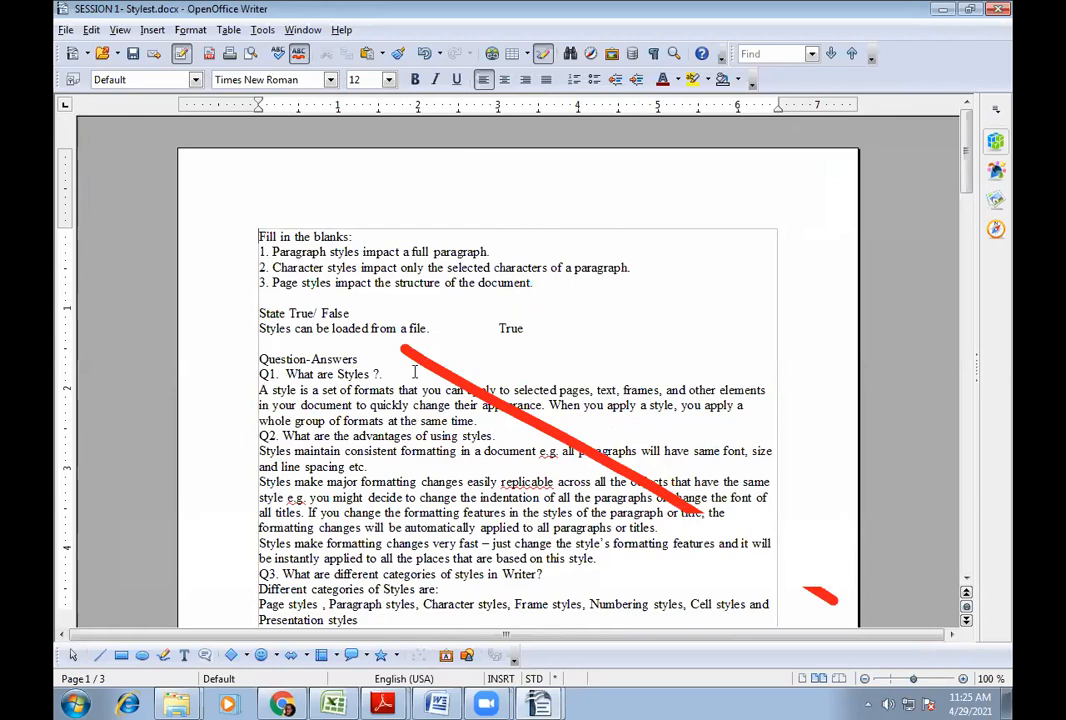
click(486, 419)
key(Return)
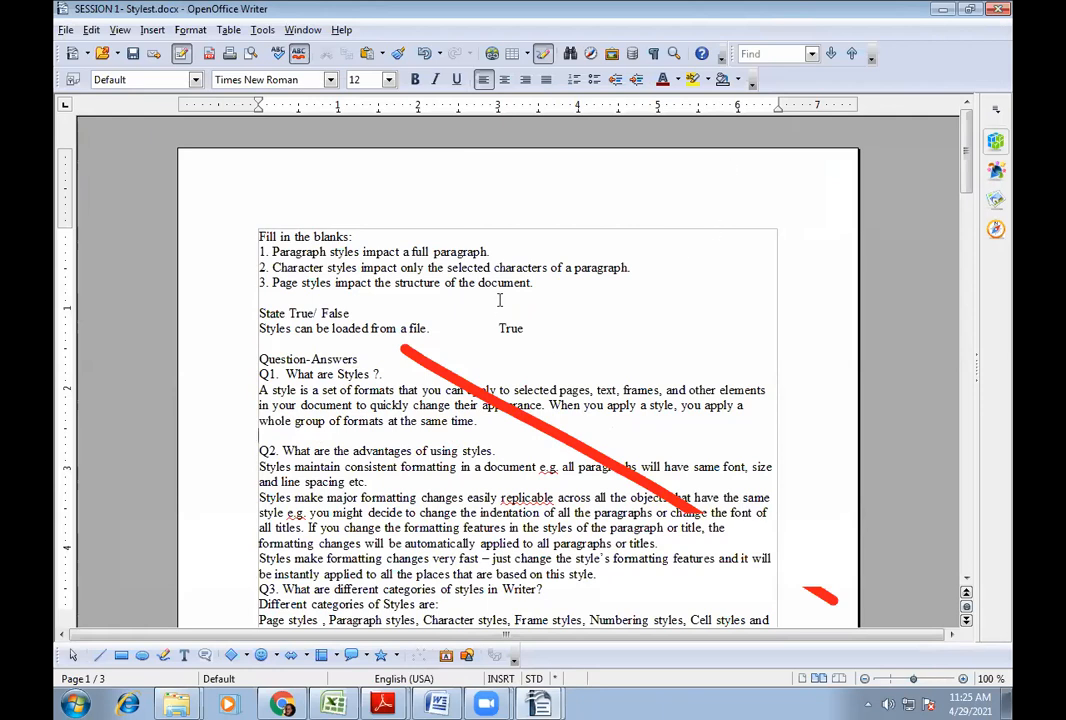
- Insert the sunset shoreline photo (image 4) below Q1's answer and shrink it to 2.08 x 1.17
click(158, 33)
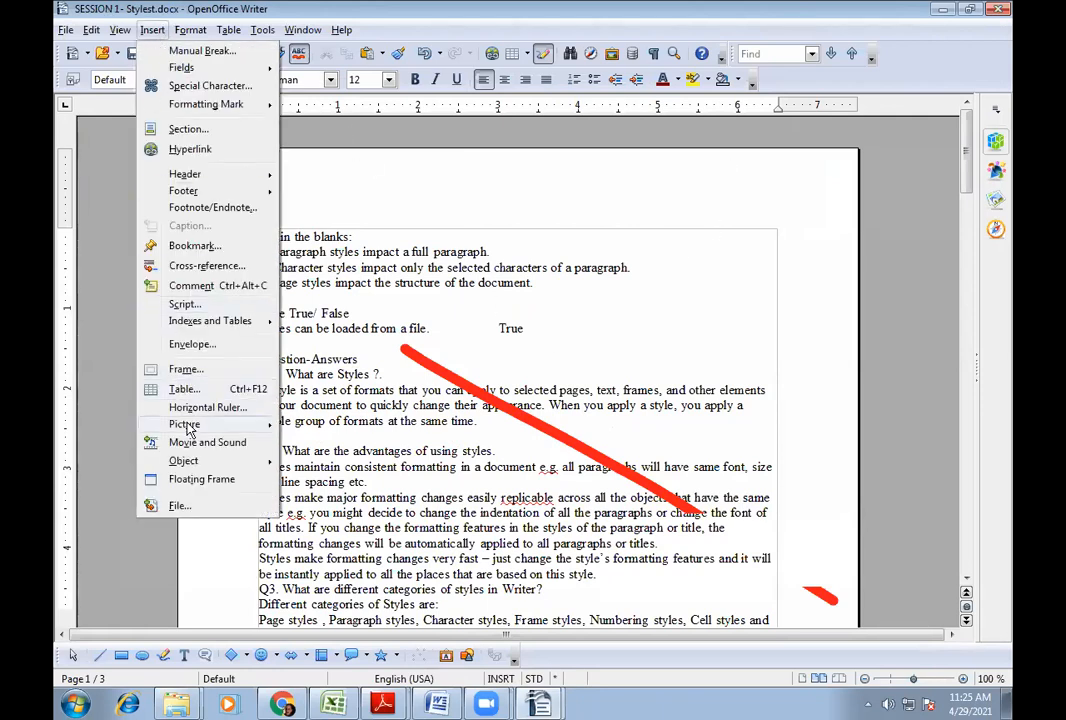
mouse_move(249, 428)
click(313, 427)
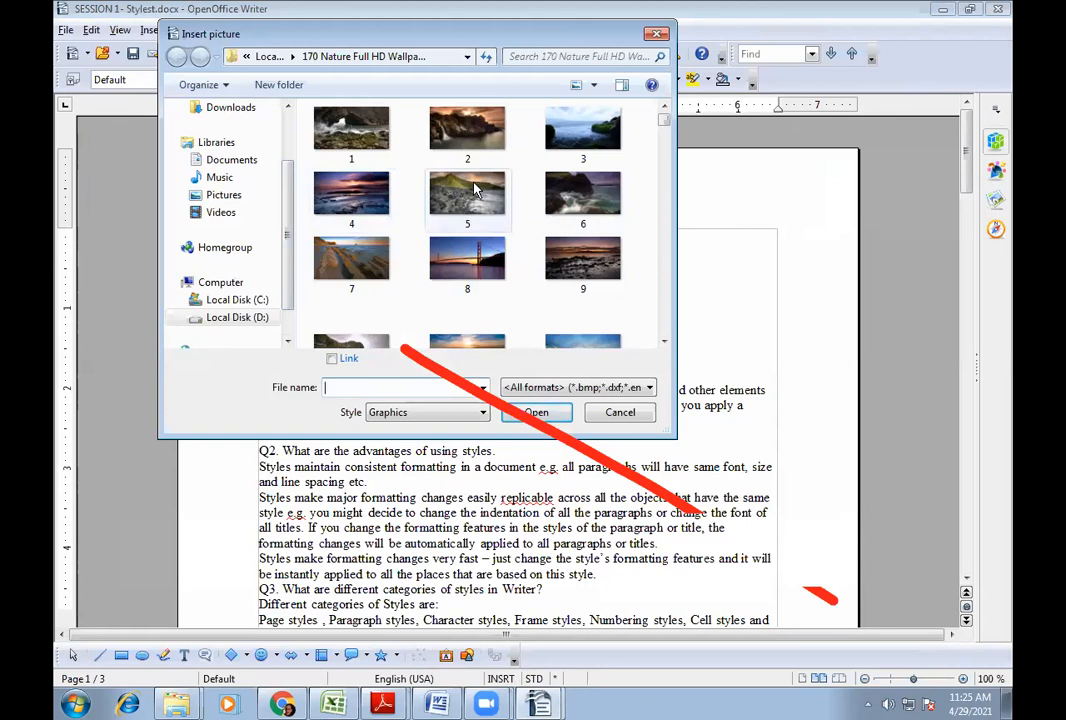
double_click(354, 206)
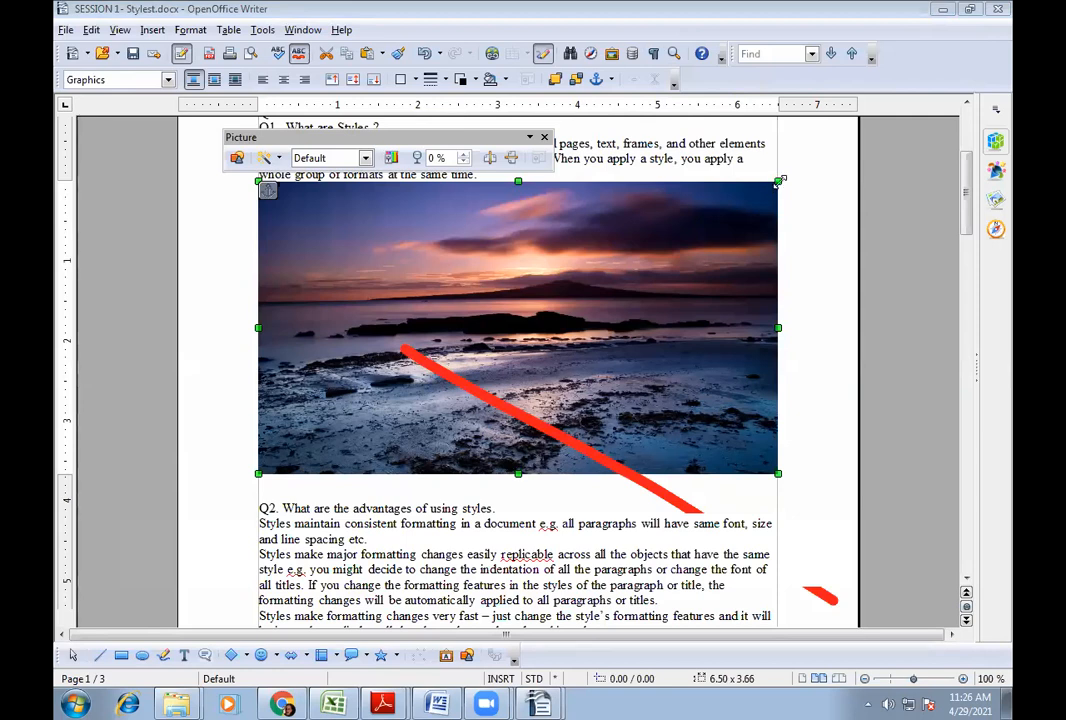
drag(779, 181, 341, 316)
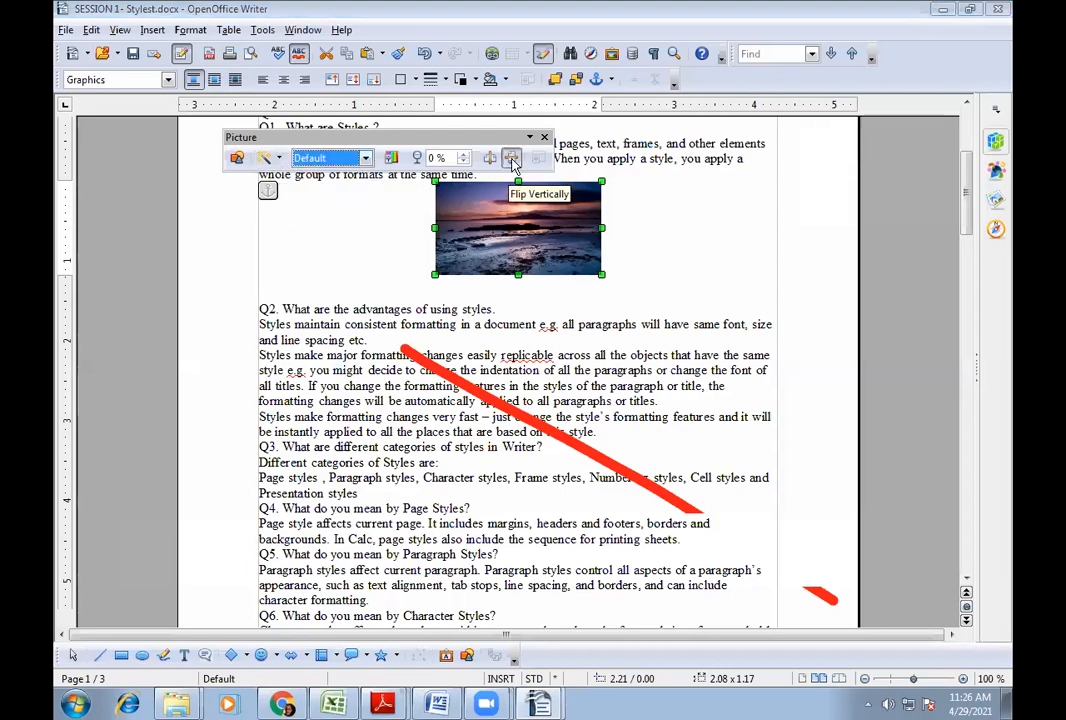
click(368, 160)
click(367, 160)
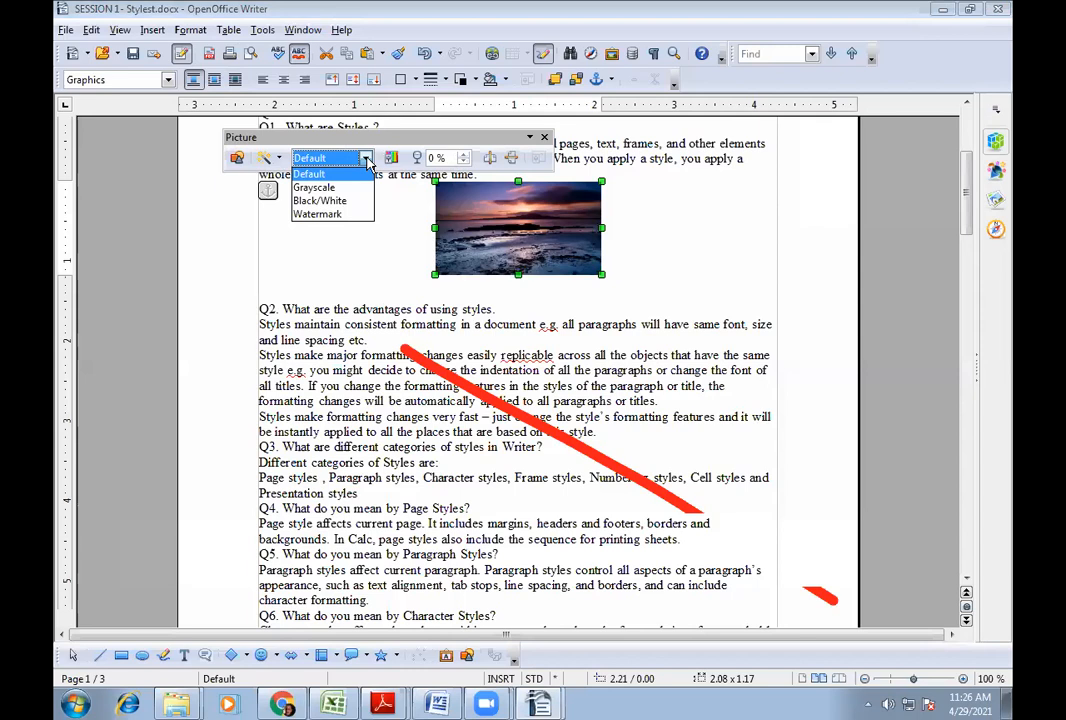
click(322, 189)
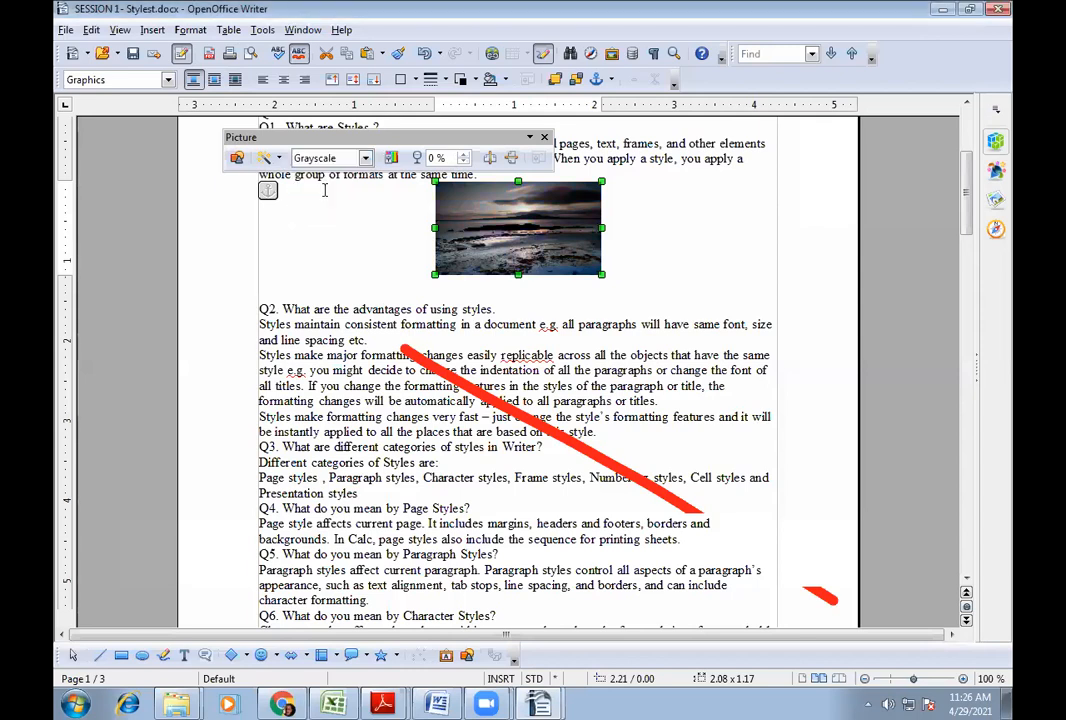
click(367, 160)
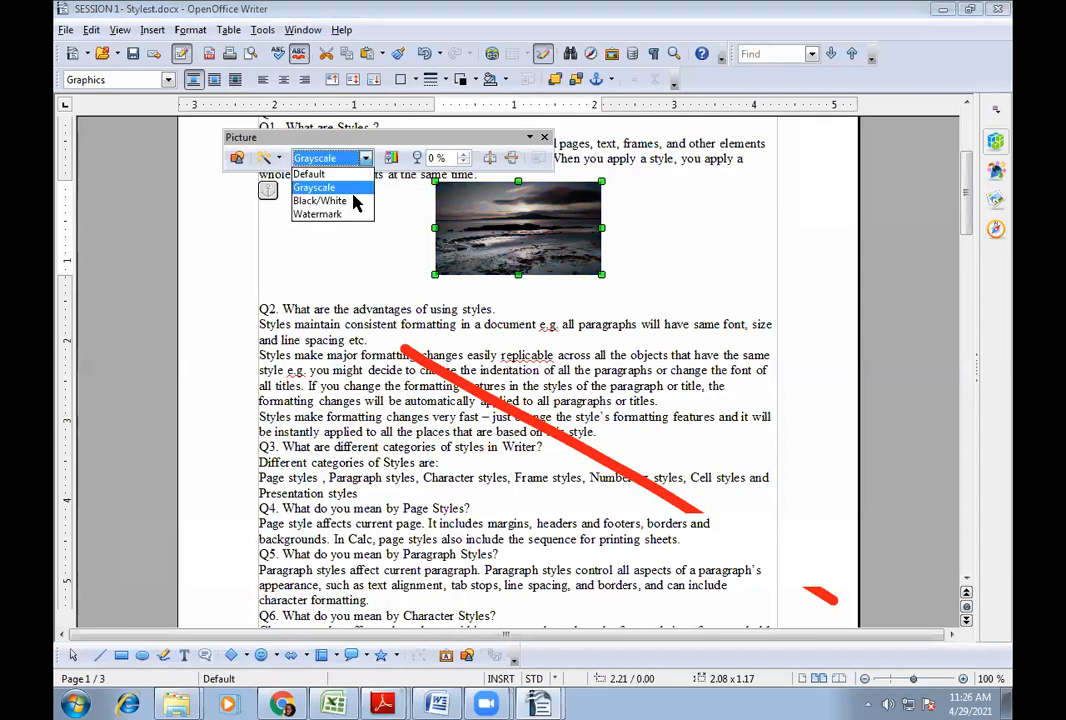
click(354, 199)
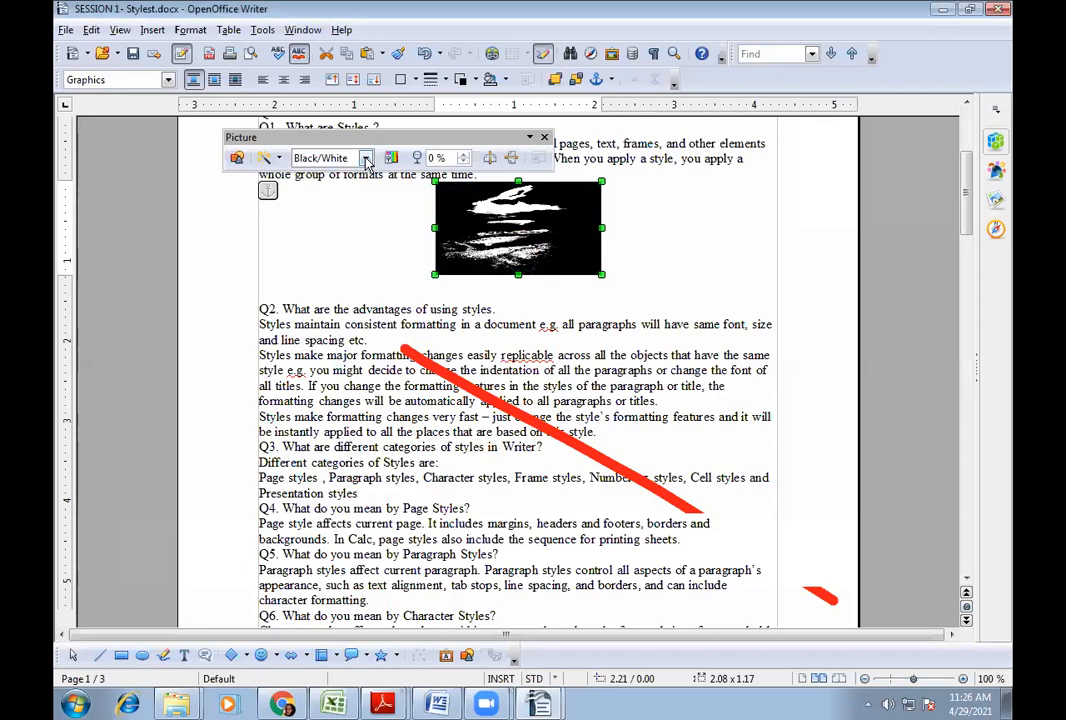
click(322, 158)
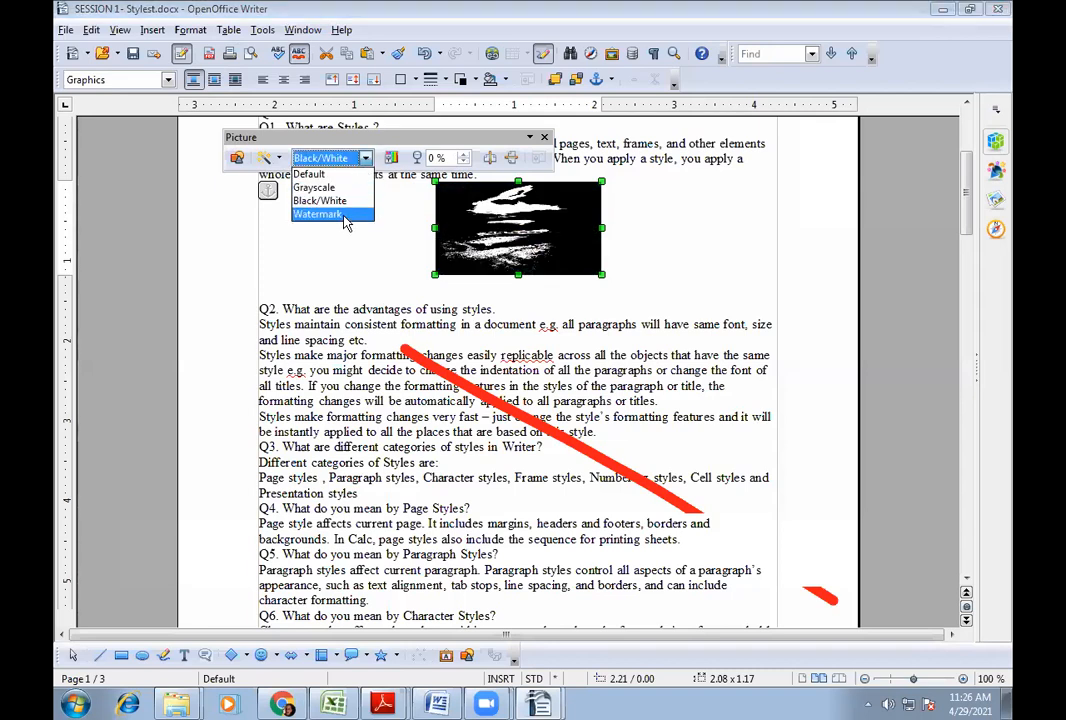
click(343, 215)
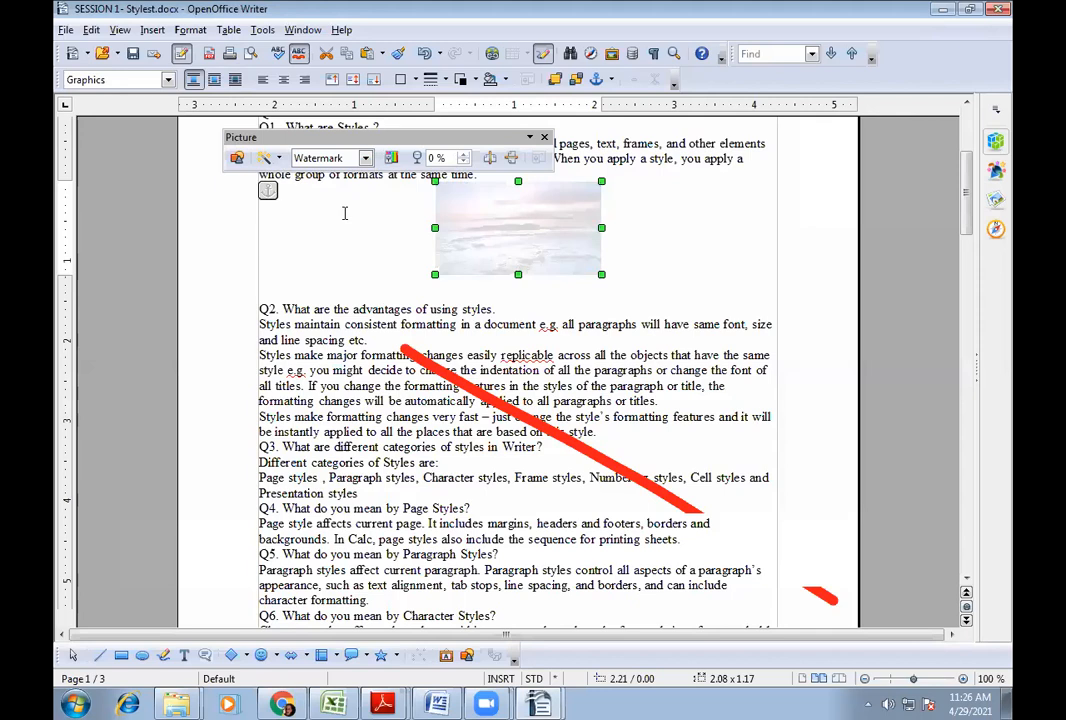
click(312, 158)
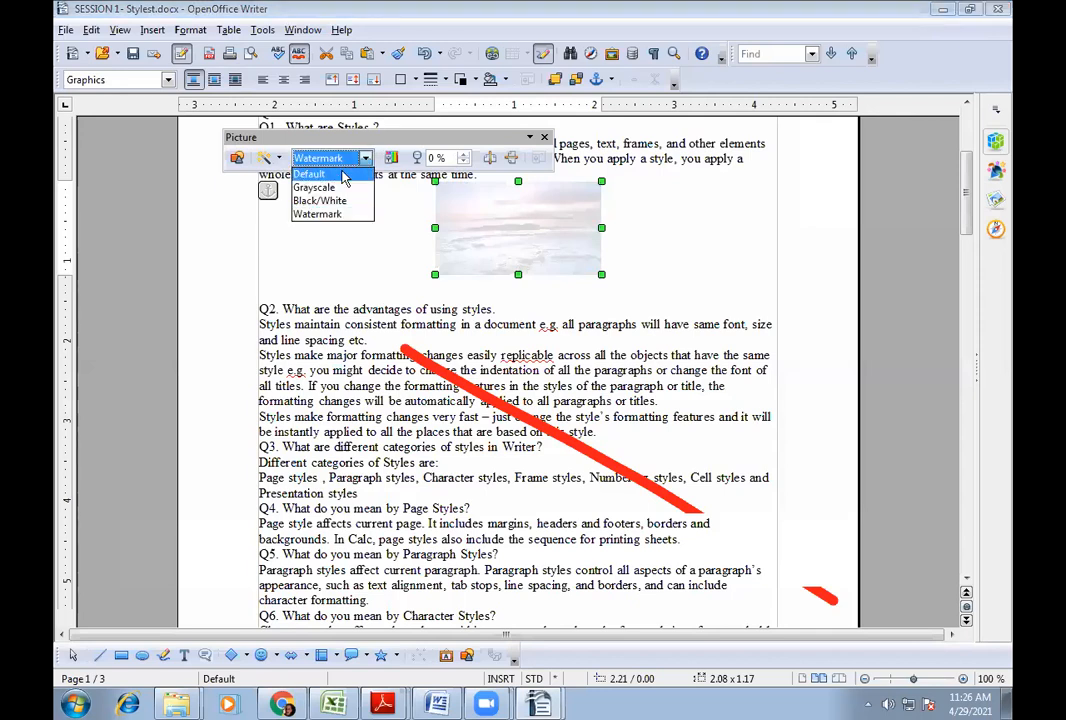
click(343, 175)
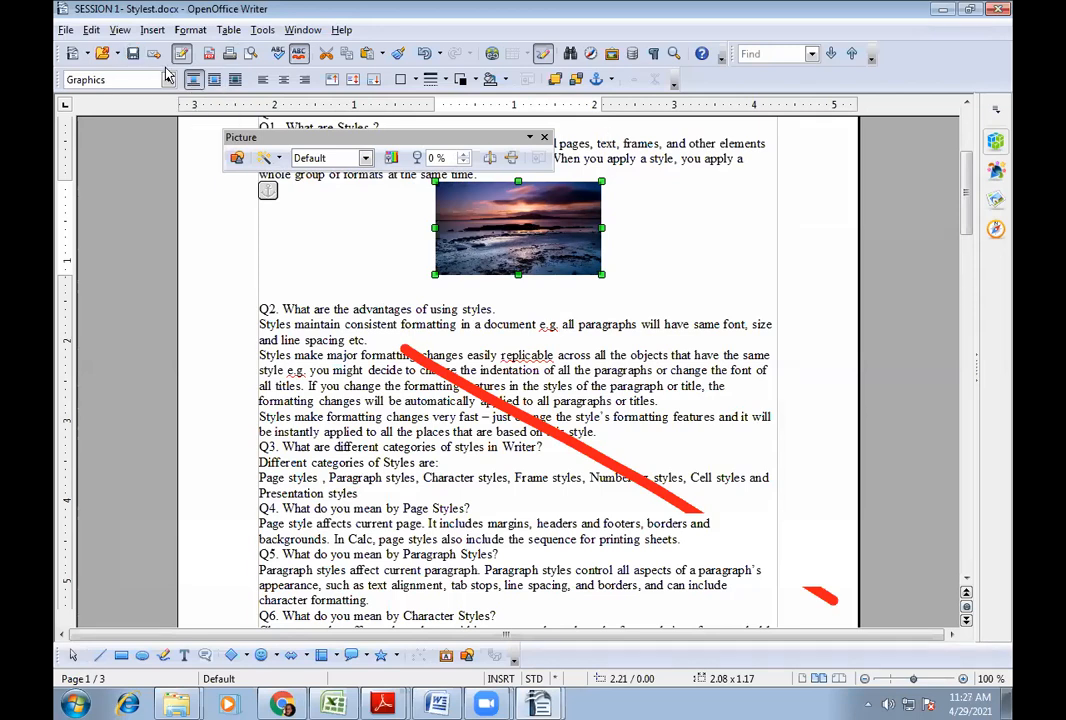
- Set the photo's wrapping to Wrap Through so the Q2 text runs through it
click(215, 80)
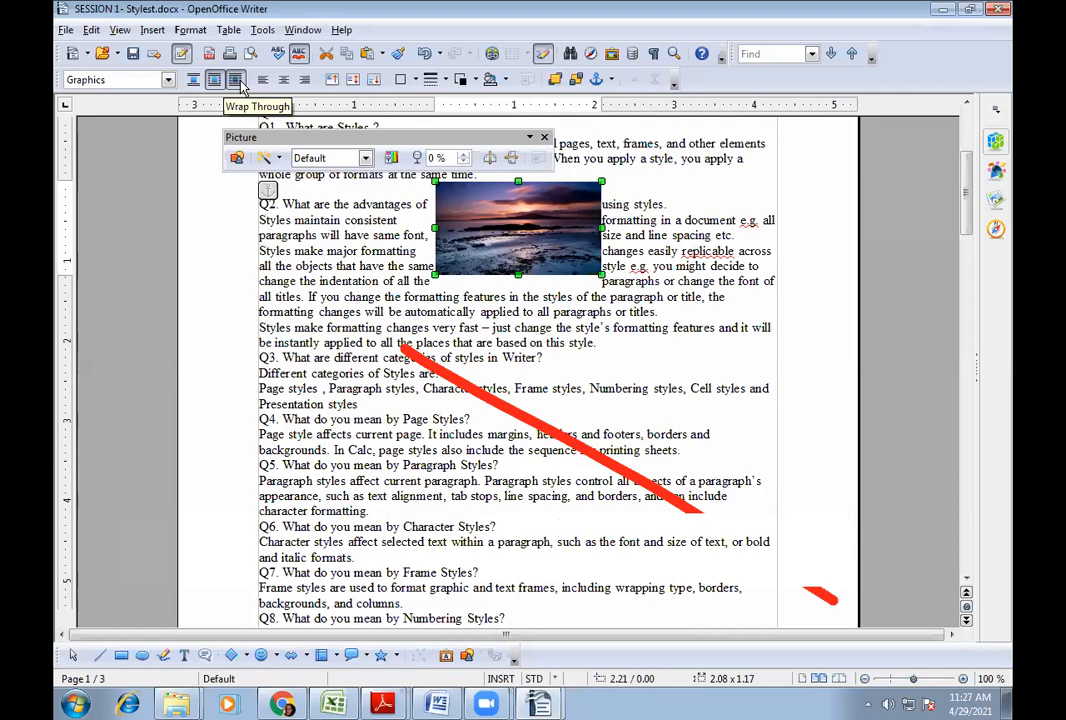
click(239, 84)
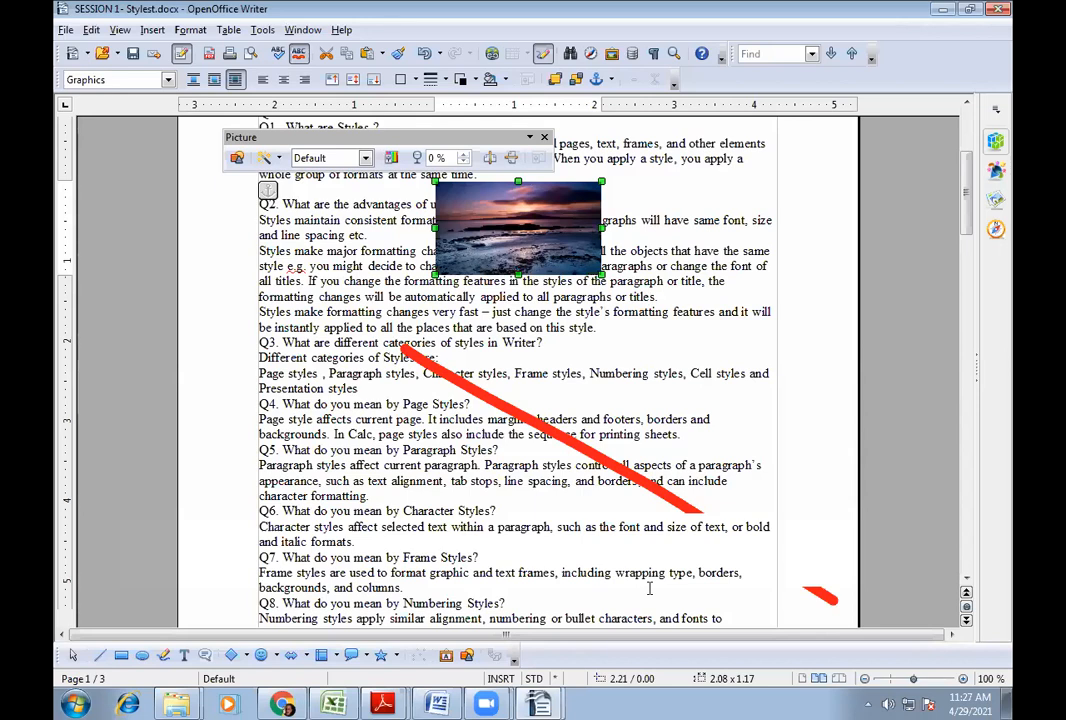
click(649, 589)
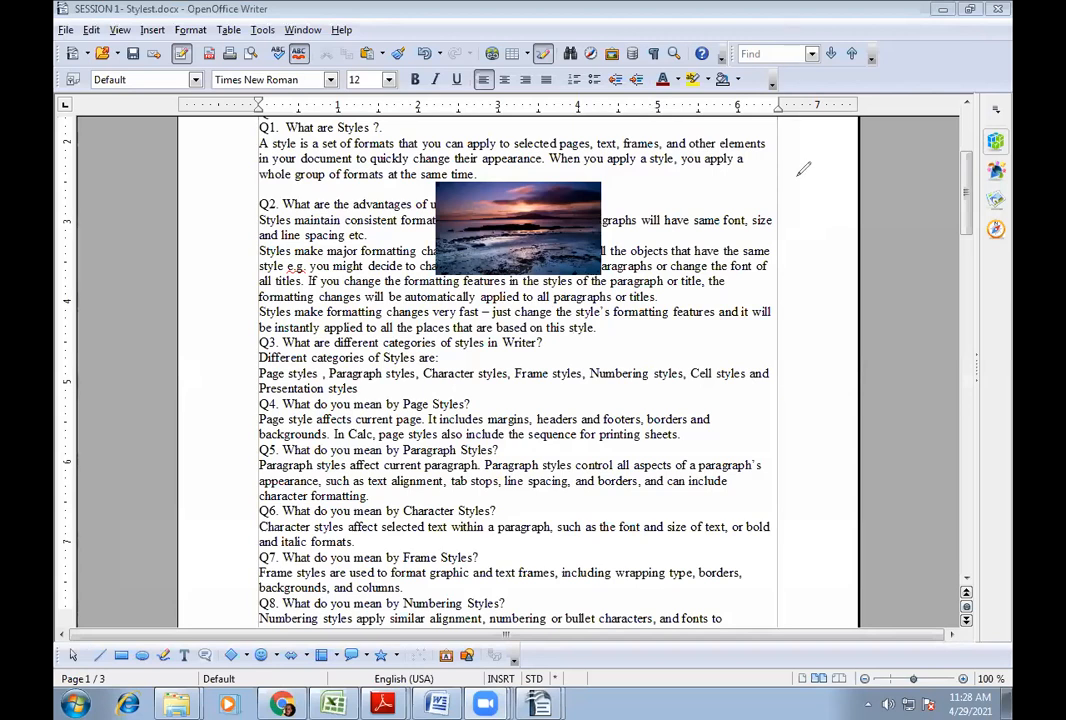
- Delete the sunset picture from between Q1's answer and Q2
click(518, 215)
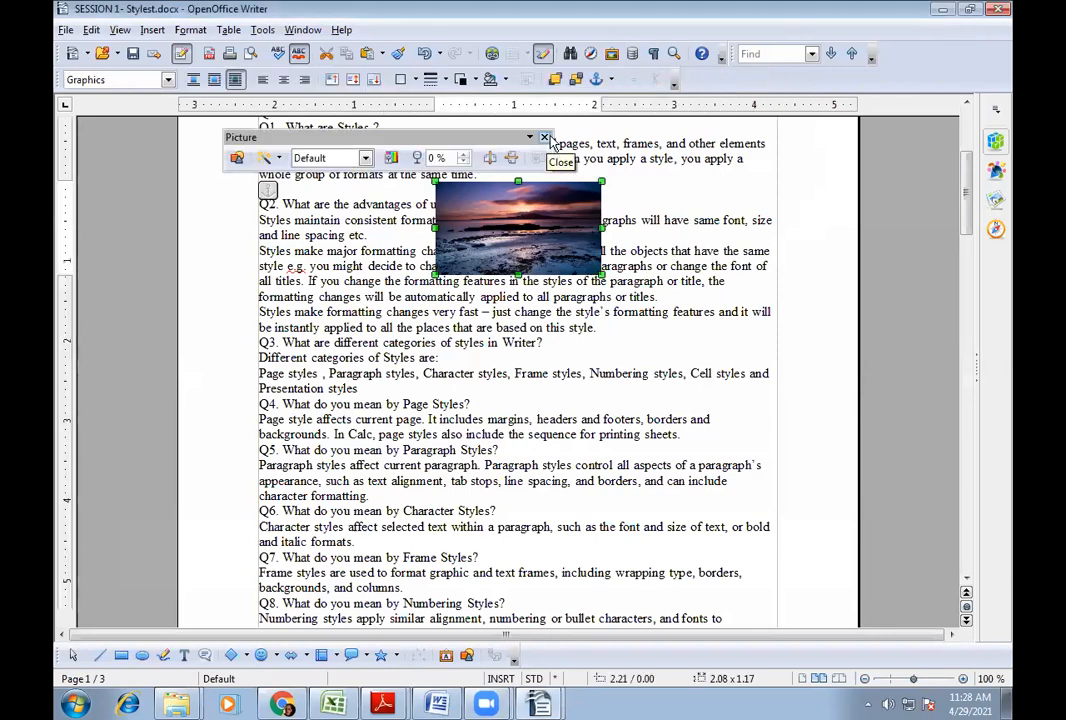
key(Delete)
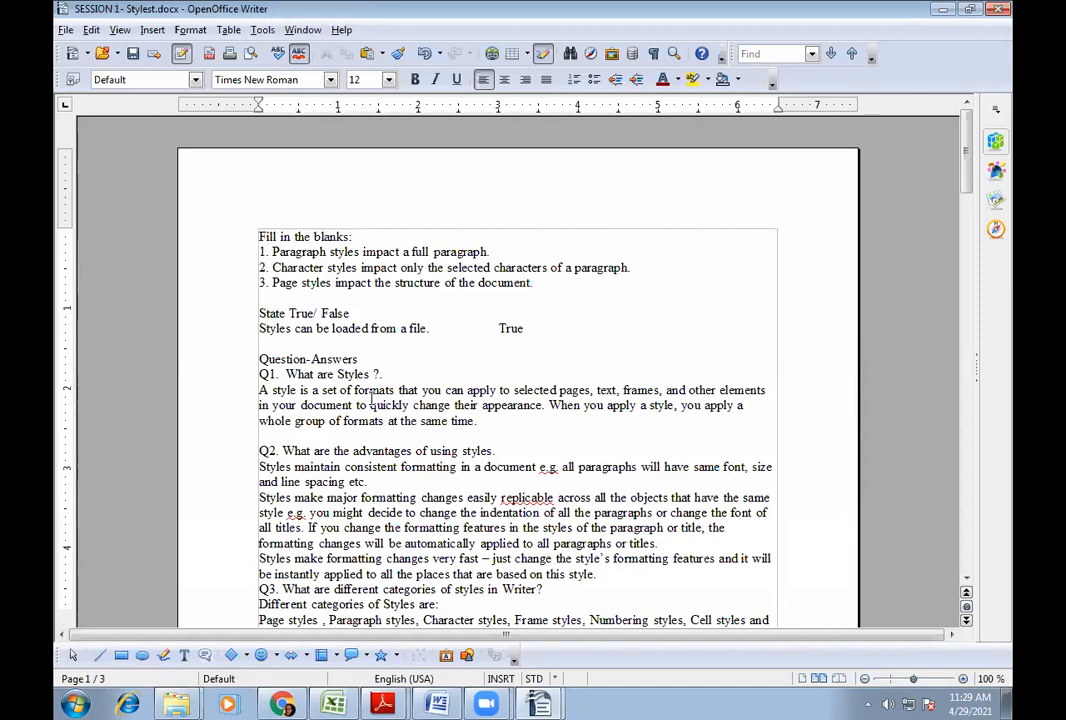
click(397, 704)
- Bring up Writer - Styles.pdf at page 23 and mark the document-template definition box
click(378, 641)
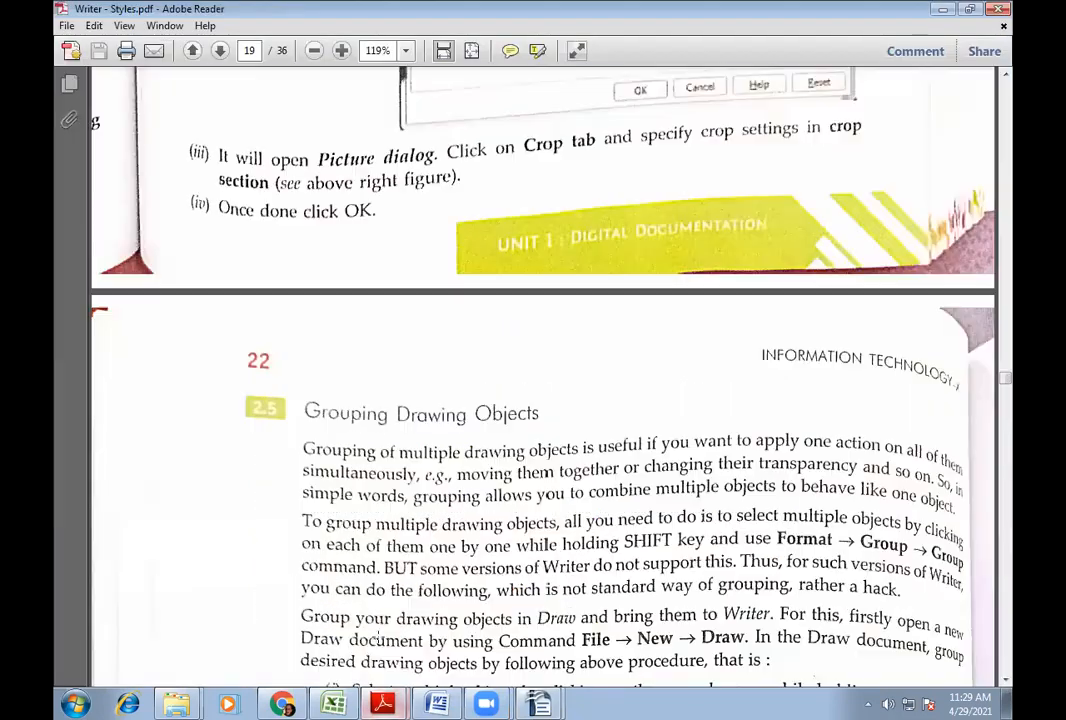
scroll(476, 385, down, 4)
scroll(476, 393, down, 15)
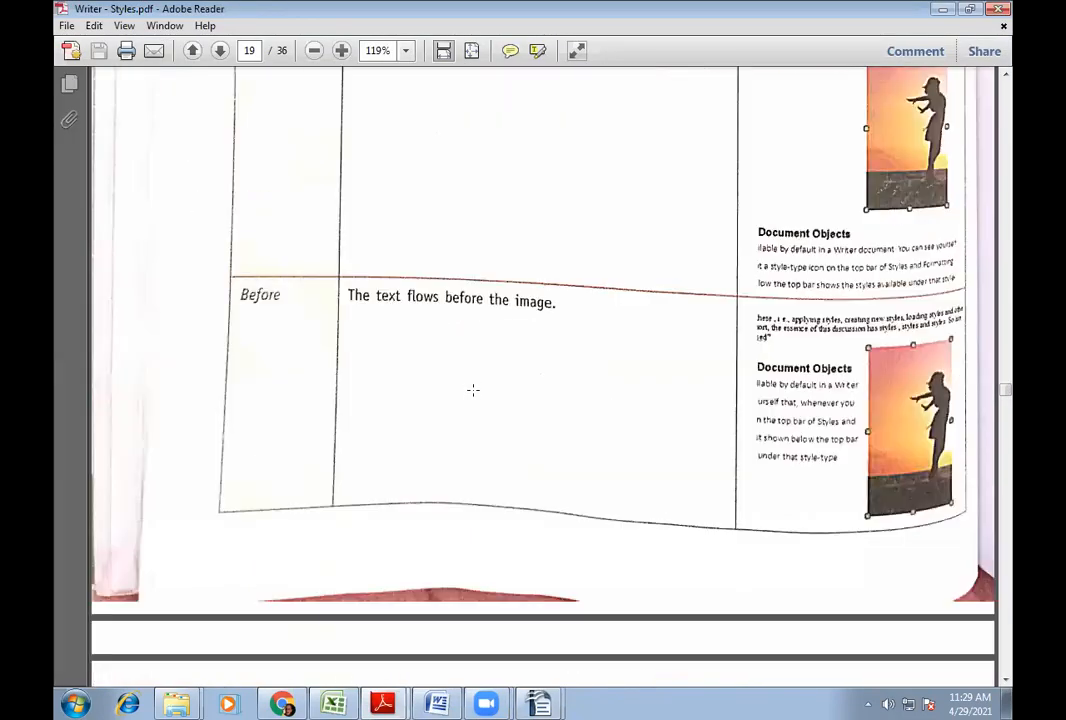
scroll(459, 469, down, 15)
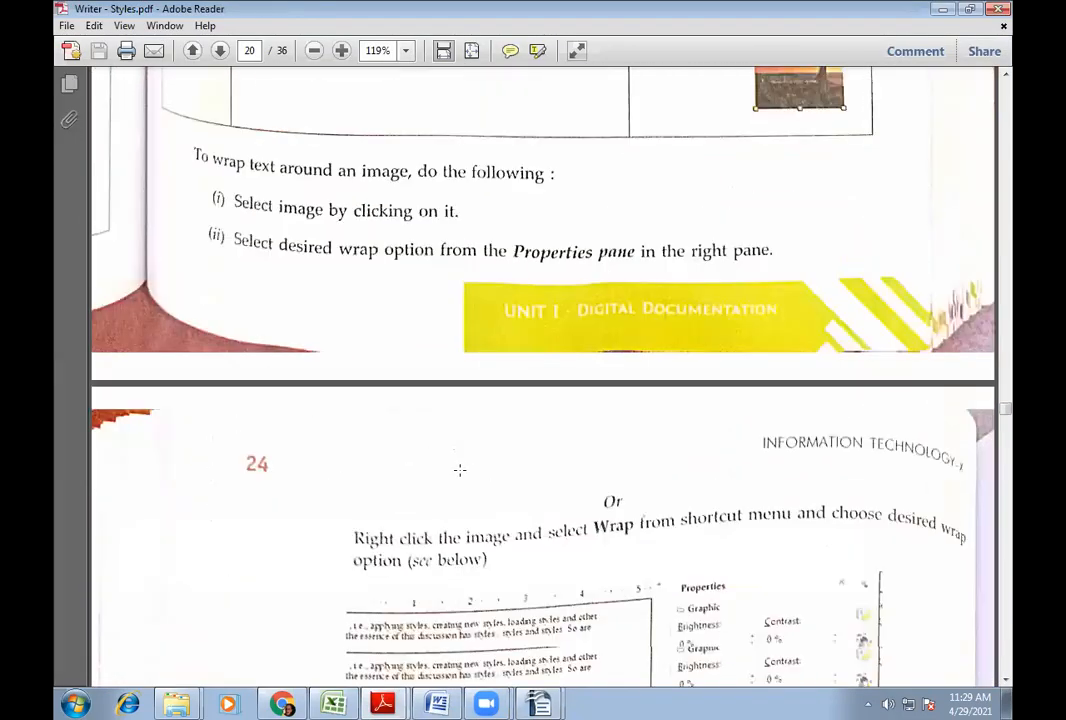
scroll(458, 453, down, 15)
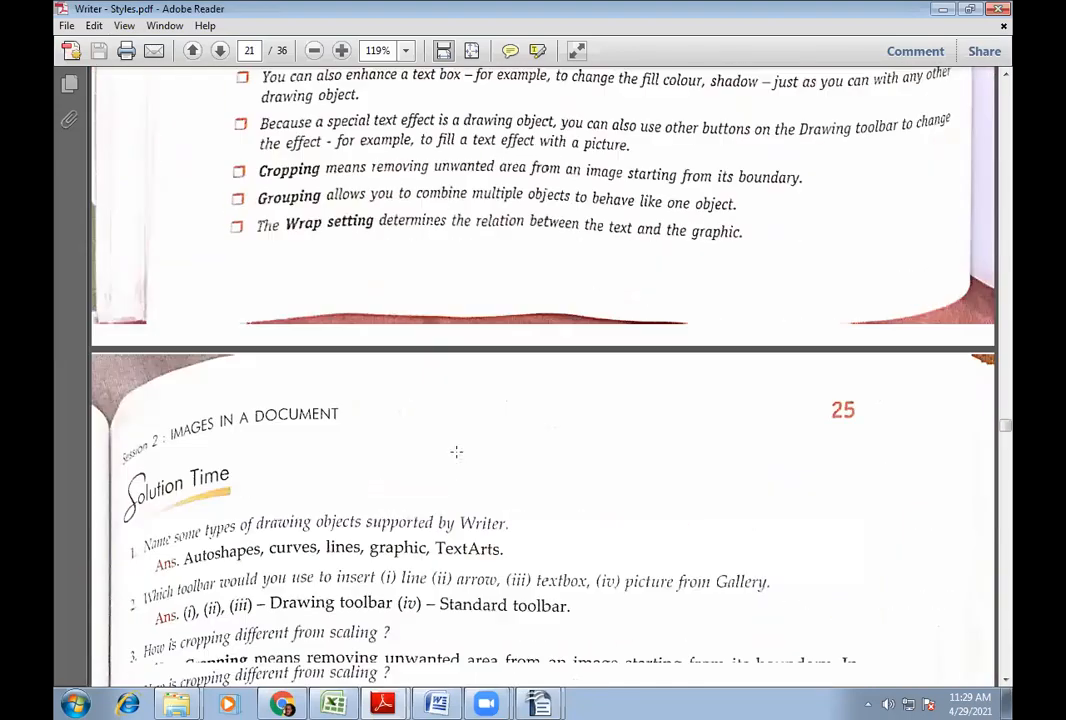
scroll(457, 447, down, 15)
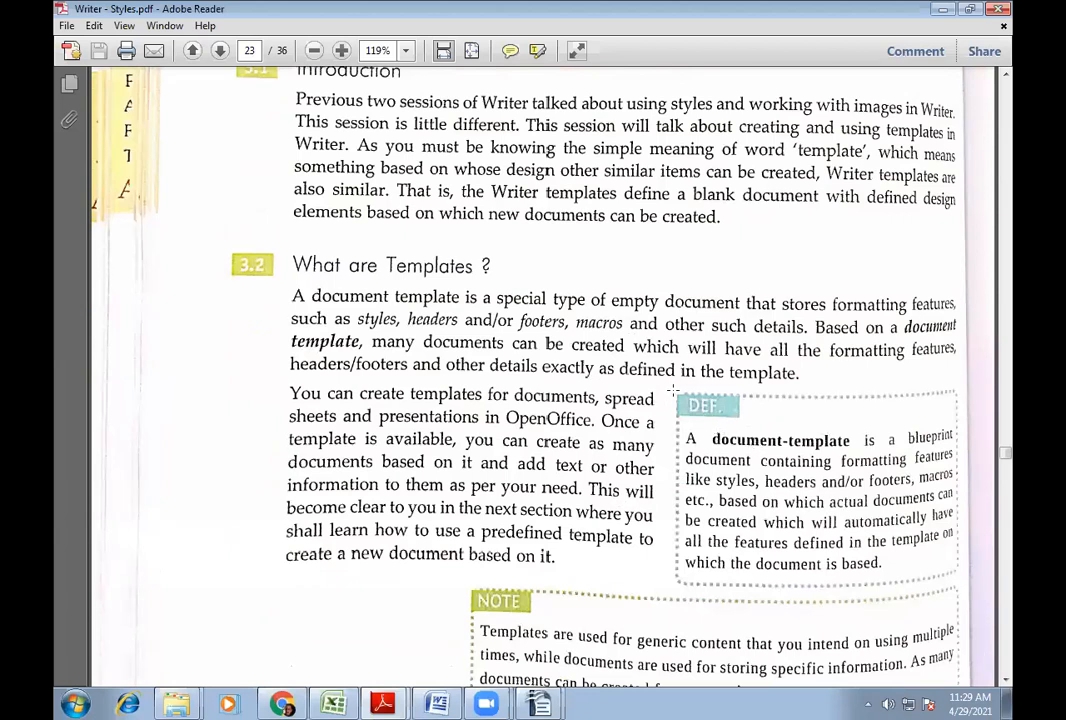
drag(669, 387, 962, 591)
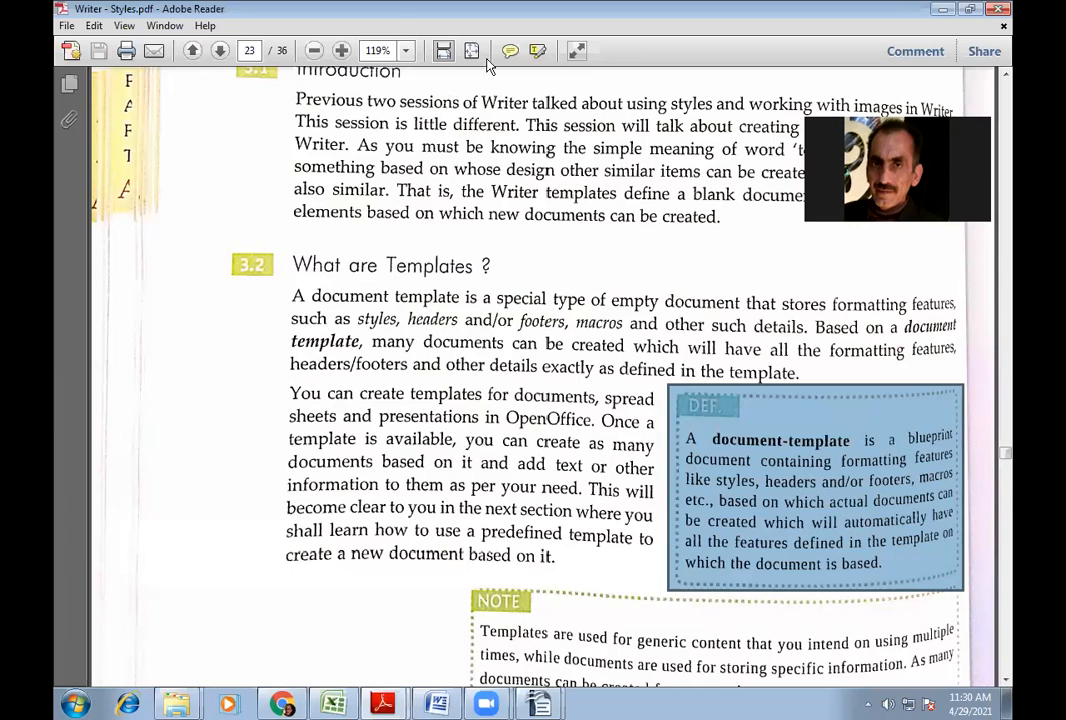
click(720, 461)
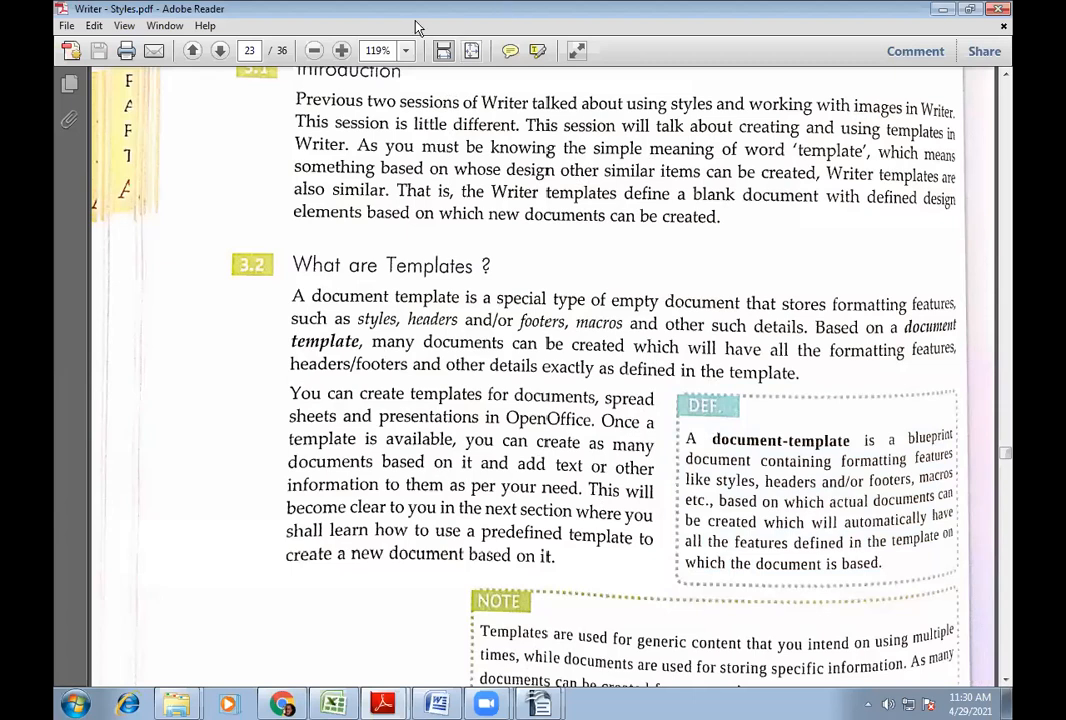
click(597, 73)
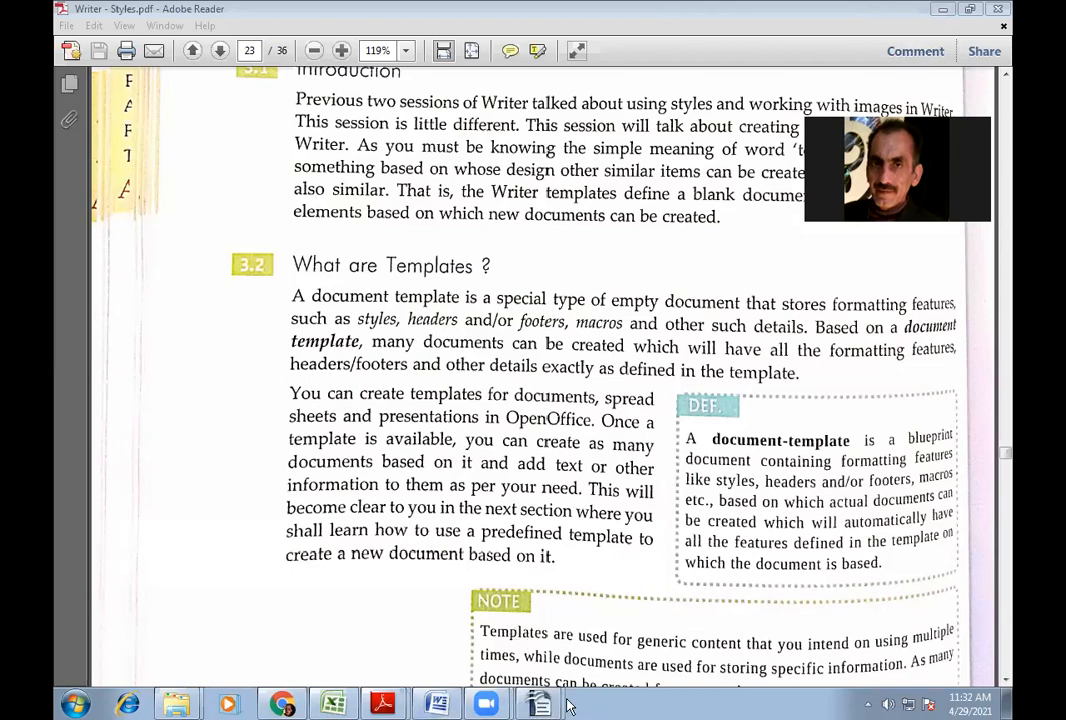
mouse_move(553, 706)
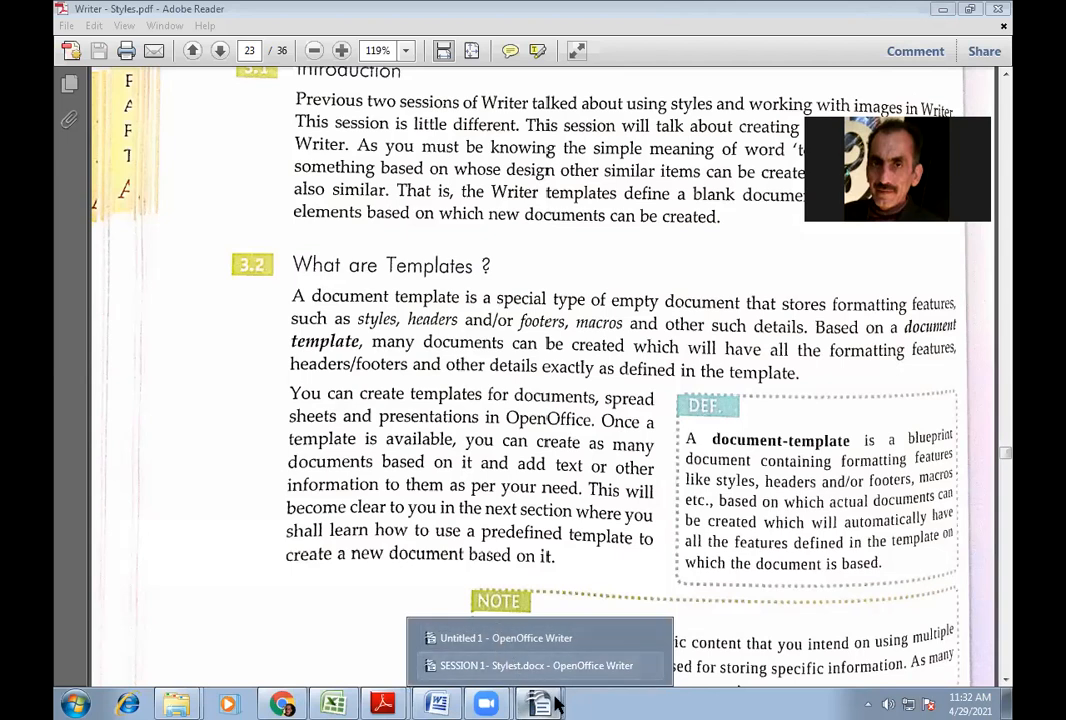
click(485, 638)
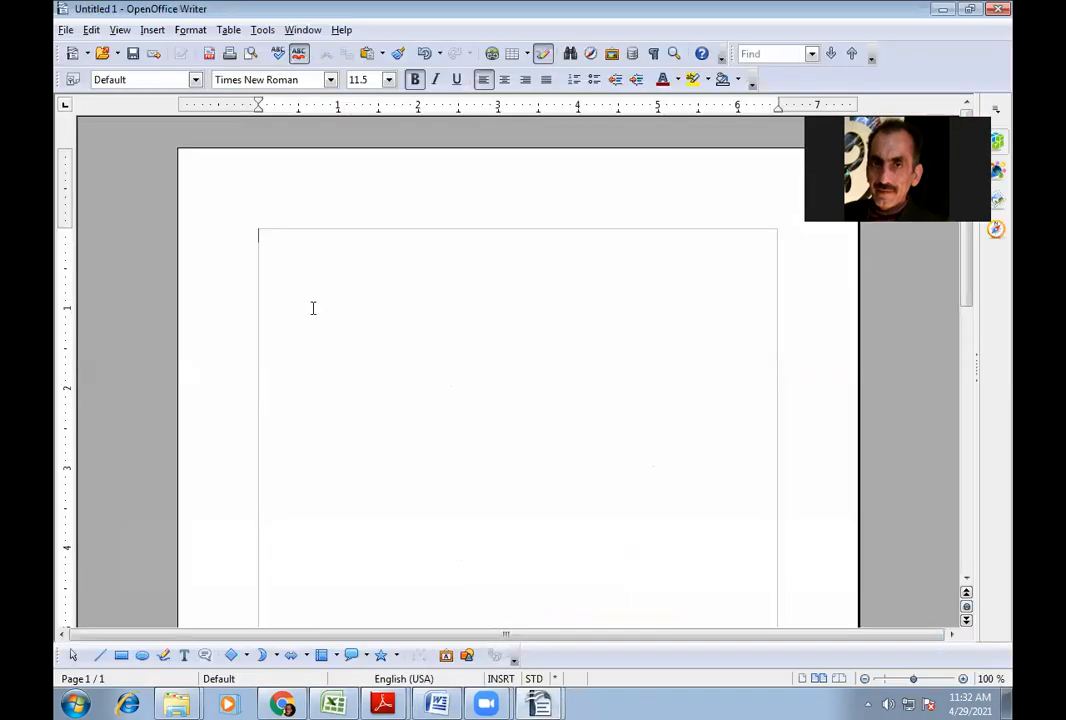
- Create a new document, Untitled 3, from the Resume template in My Templates
click(64, 30)
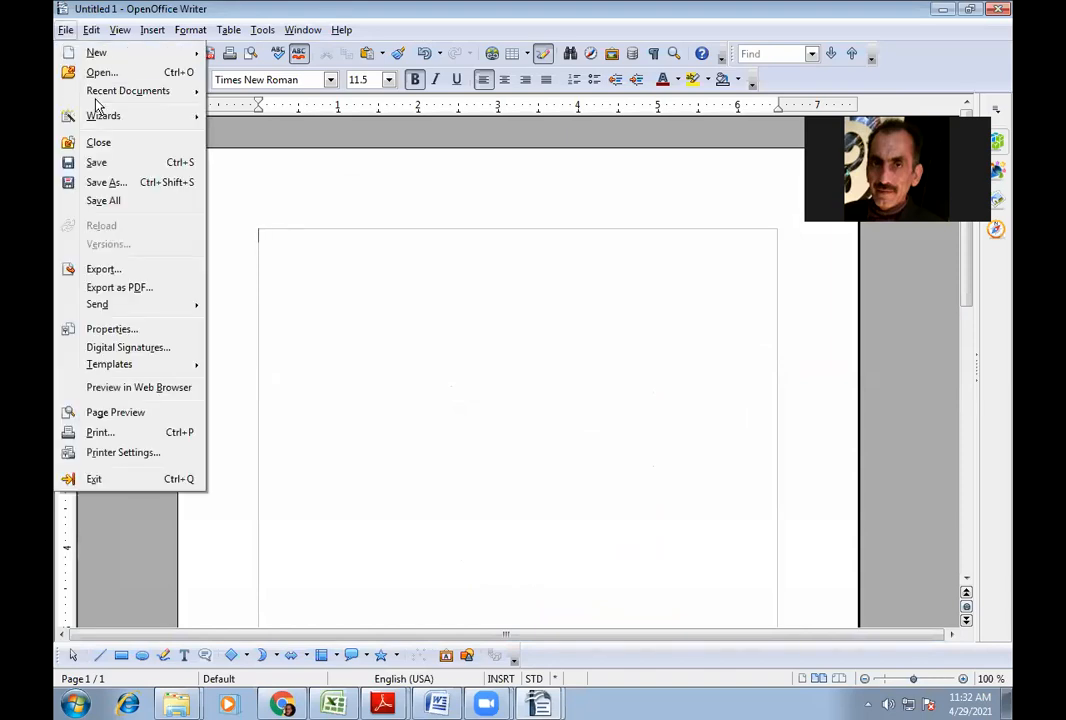
mouse_move(96, 60)
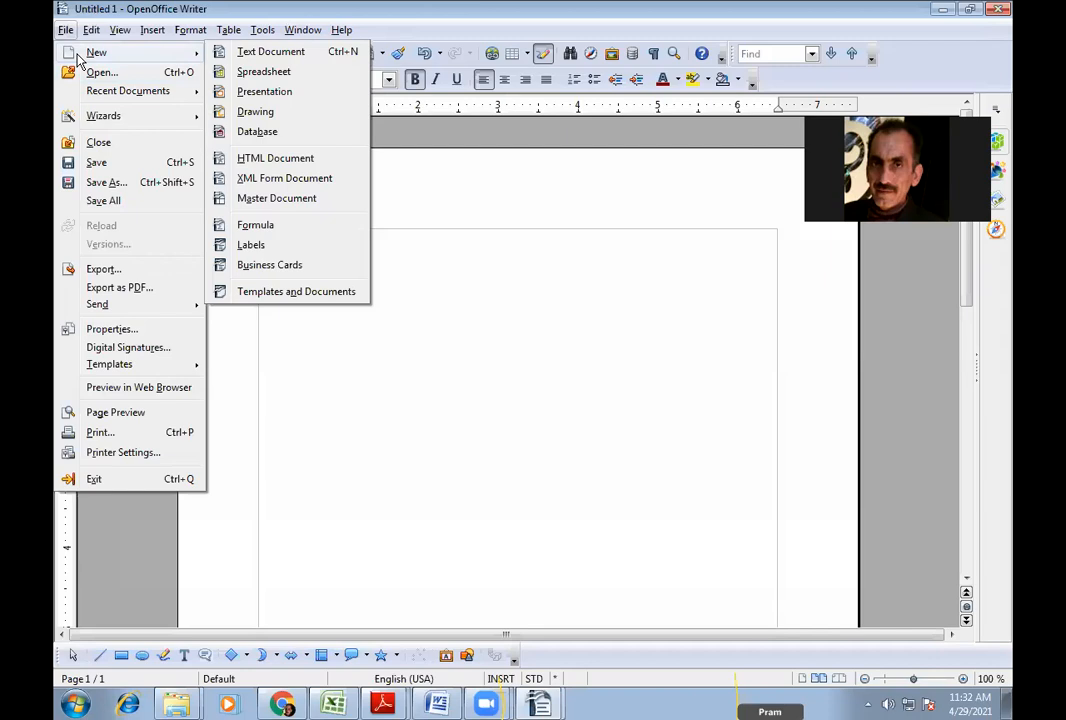
click(283, 292)
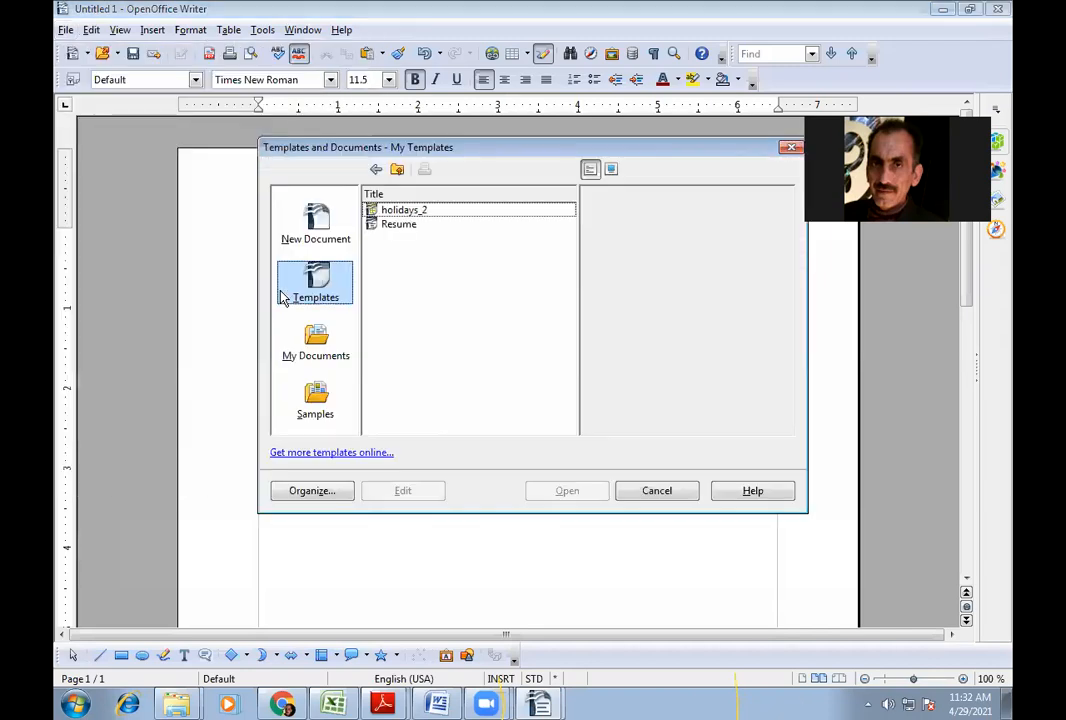
click(338, 290)
click(404, 210)
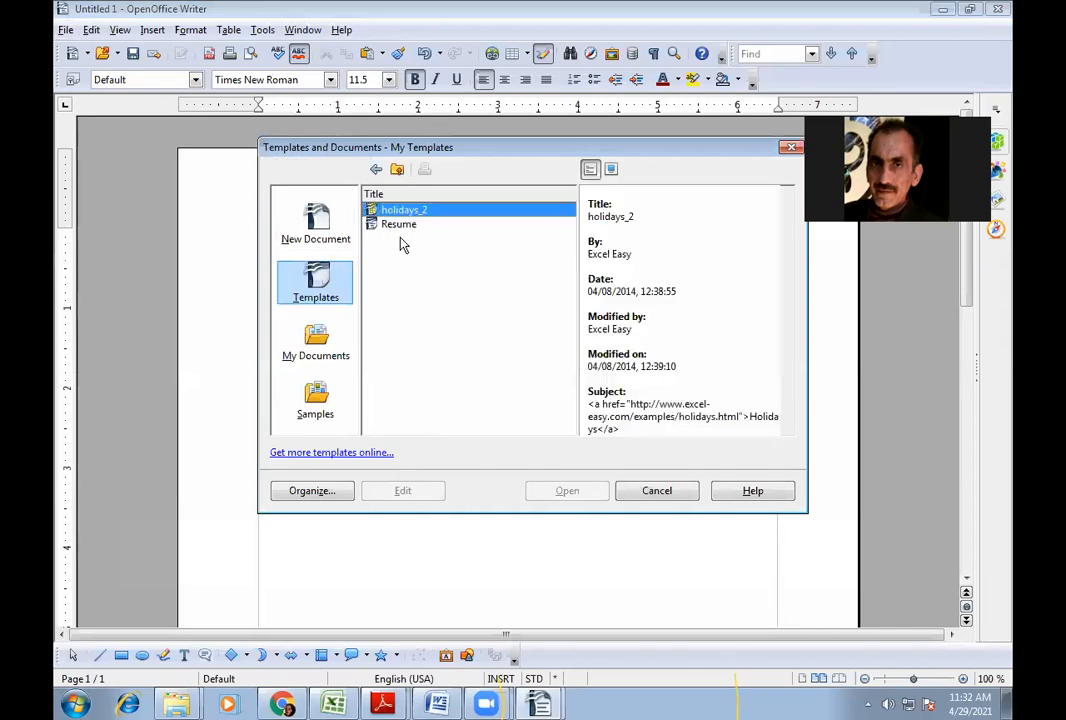
click(397, 225)
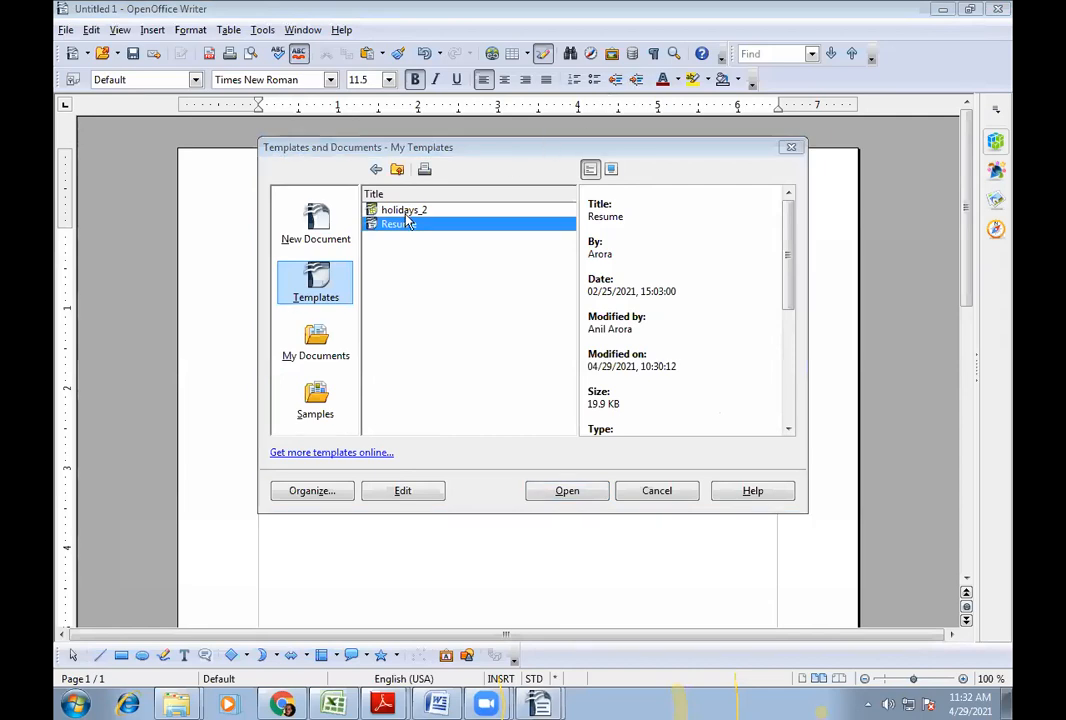
click(411, 230)
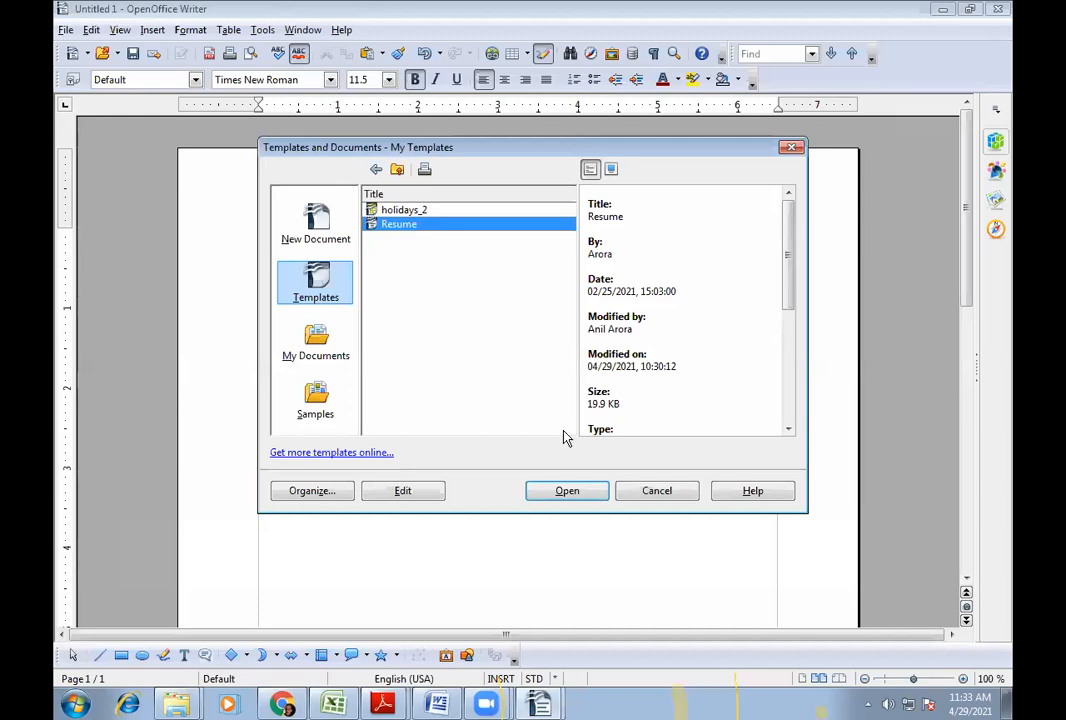
click(567, 491)
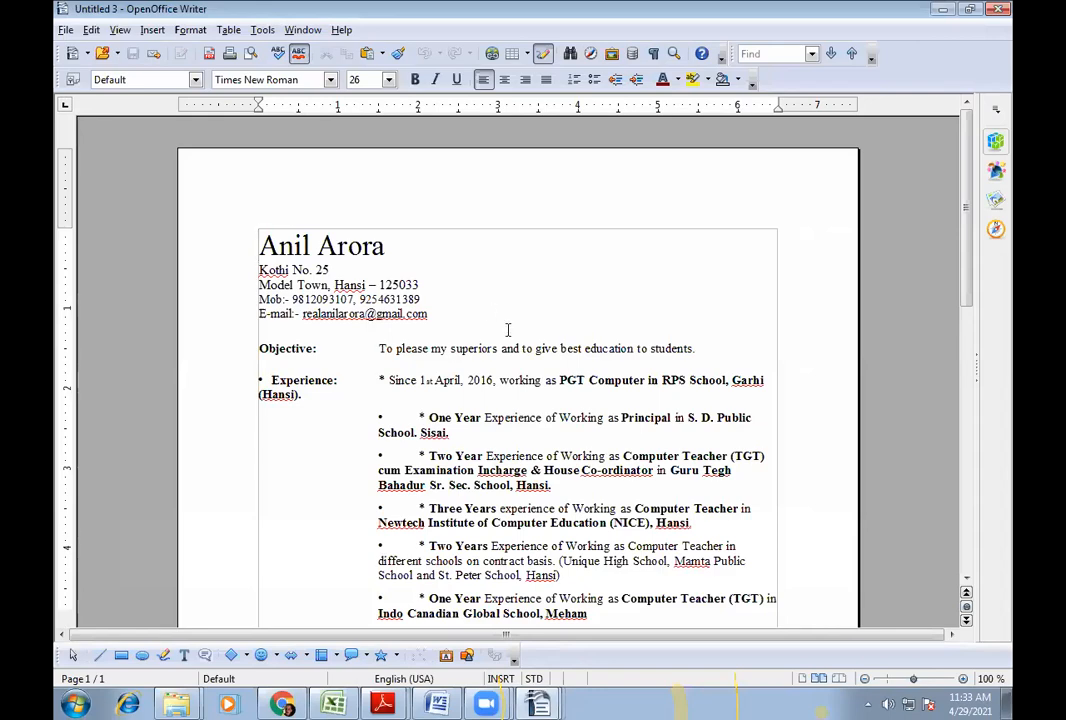
- Replace the resume's name heading with 'Type your Name here' and select the address lines below
scroll(510, 334, down, 4)
scroll(513, 336, down, 6)
scroll(386, 209, up, 6)
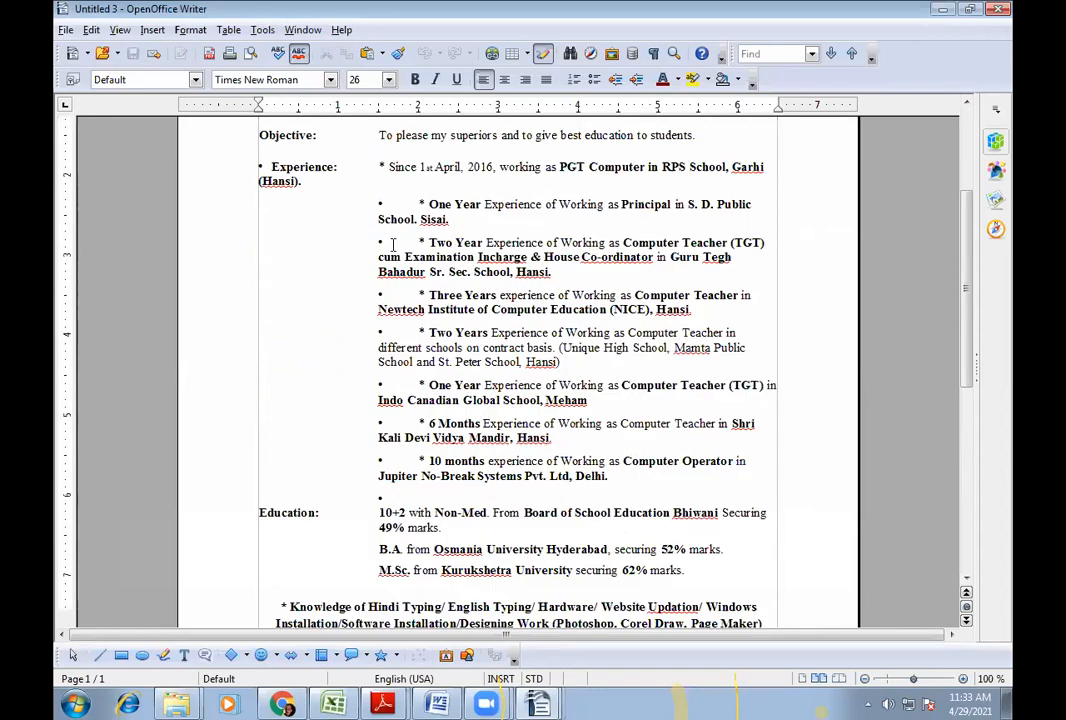
scroll(387, 240, up, 4)
click(386, 246)
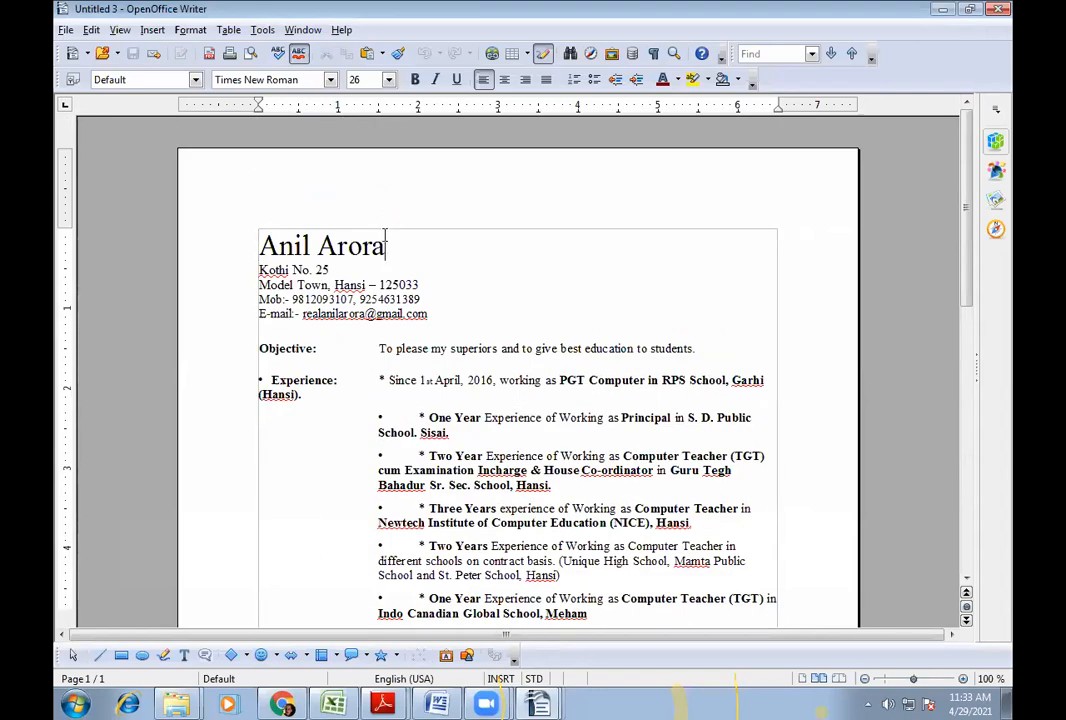
drag(386, 246, 260, 242)
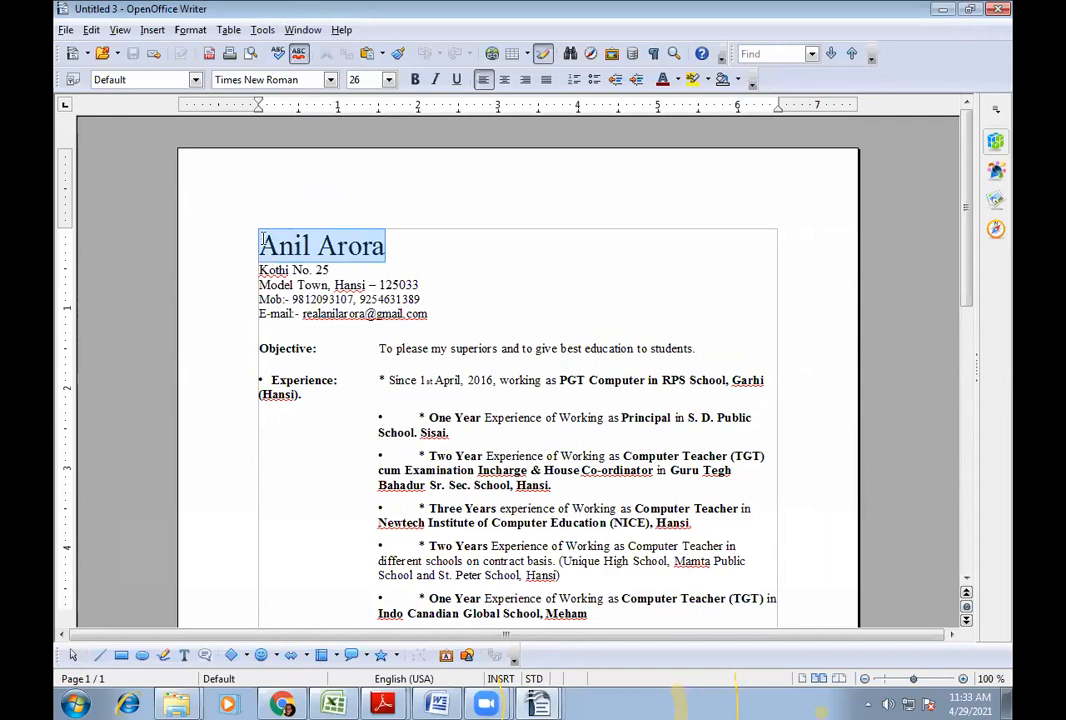
text(A)
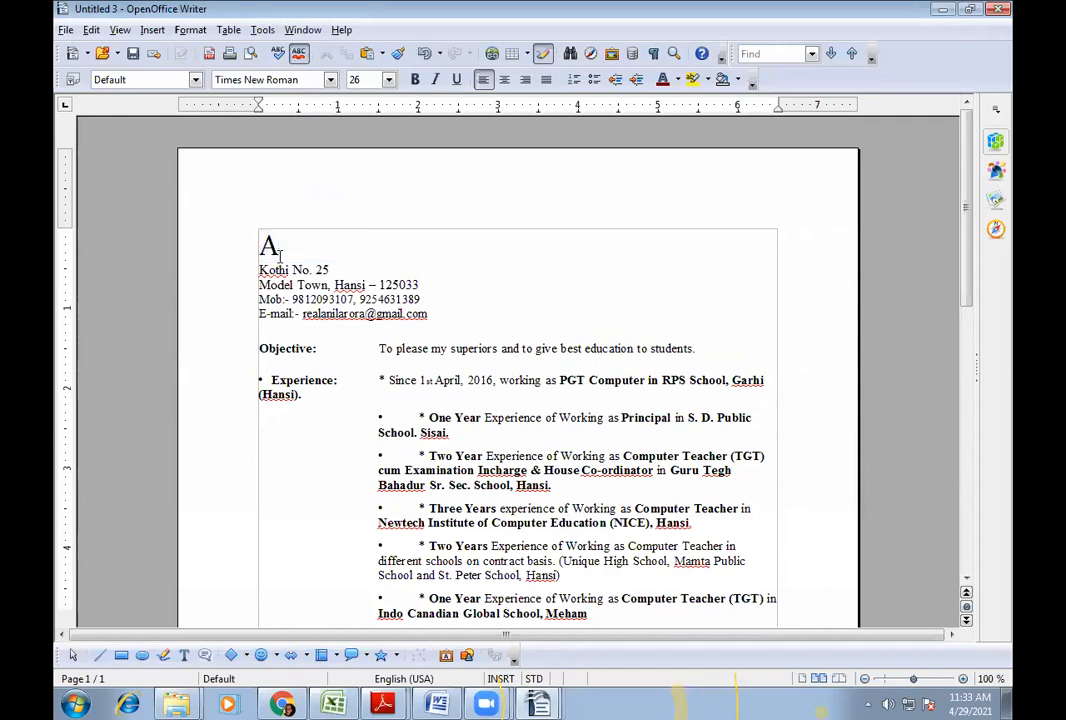
key(BackSpace)
text(Ani)
key(BackSpace)
key(BackSpace)
key(BackSpace)
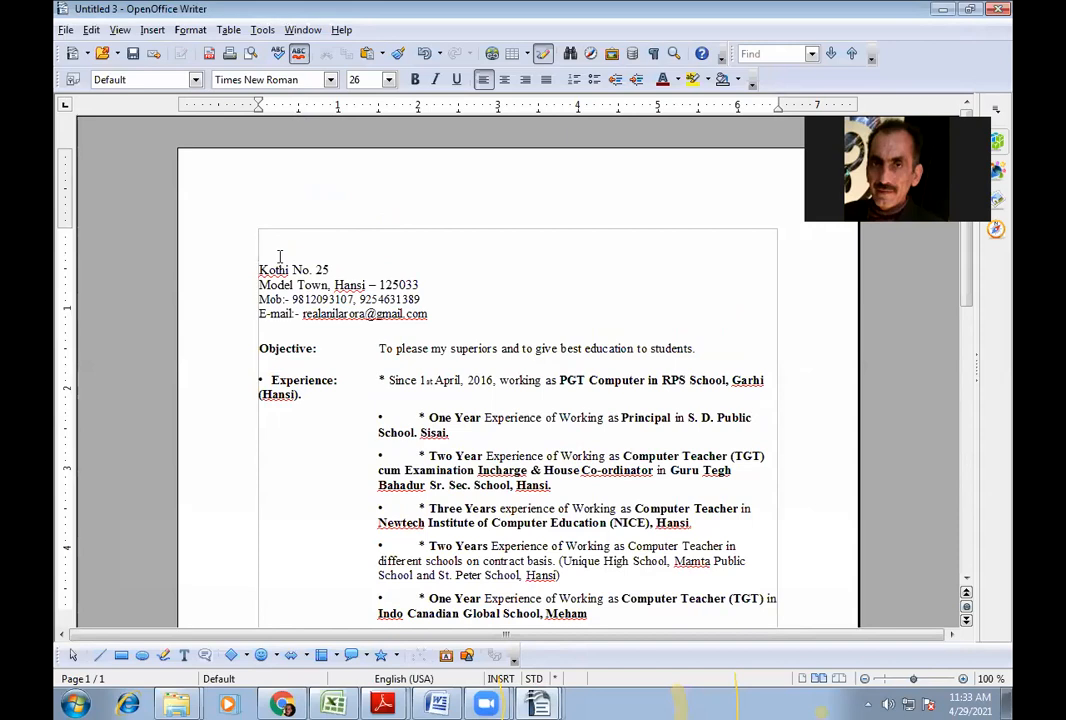
text(Type )
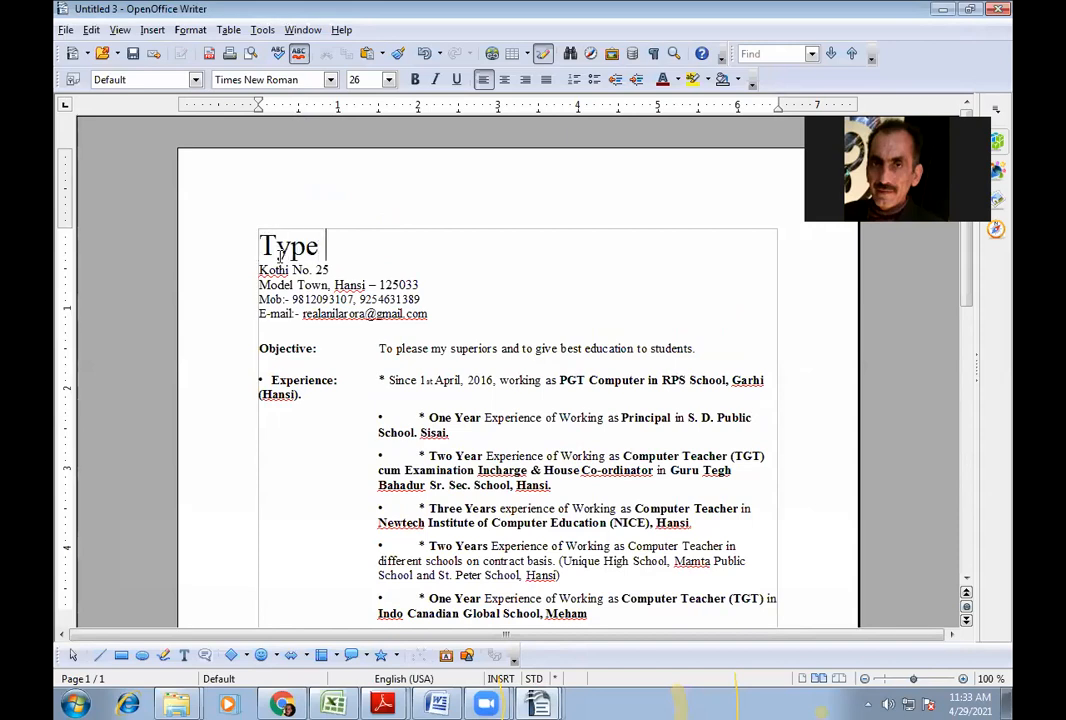
text(you)
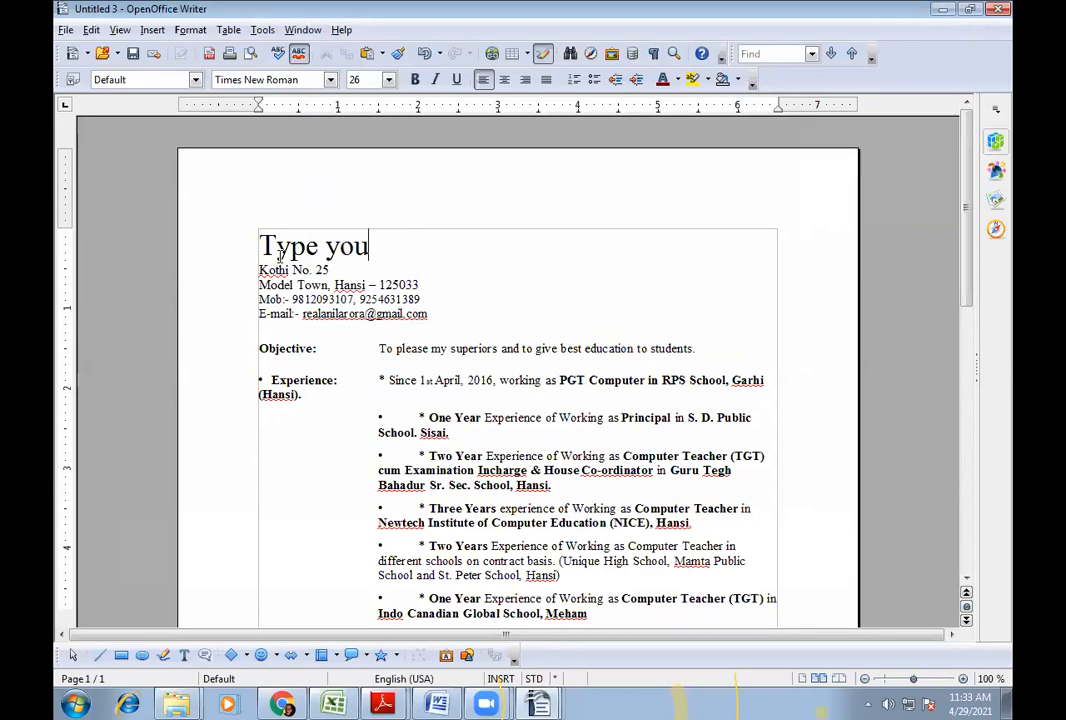
text(r Name)
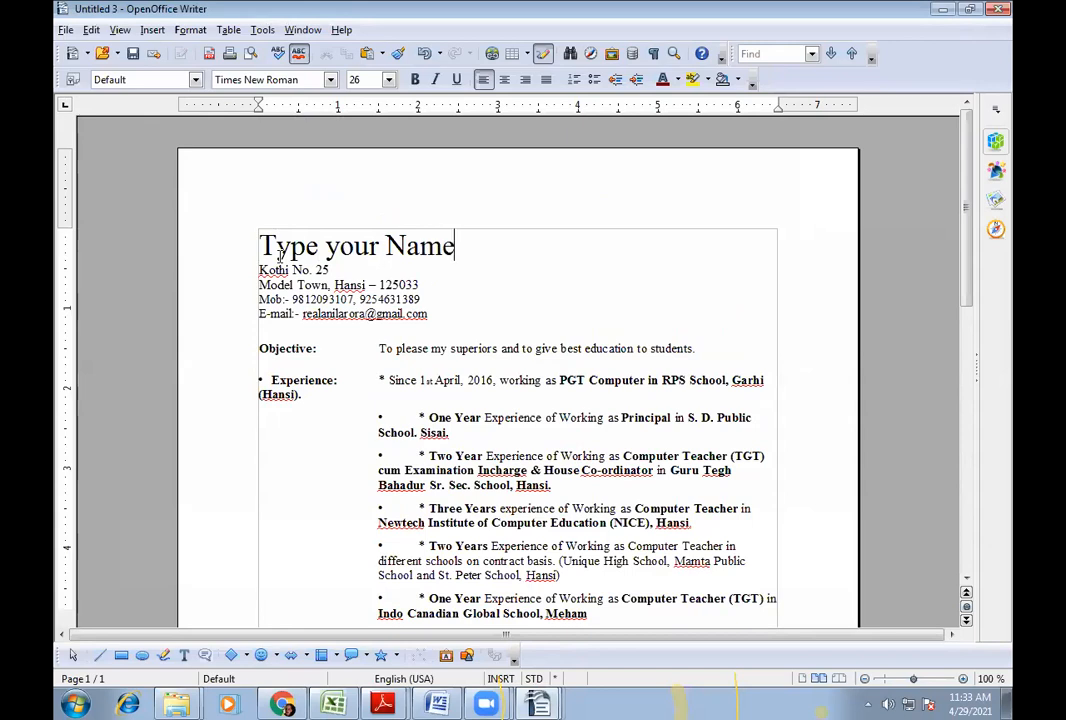
text( here)
click(260, 270)
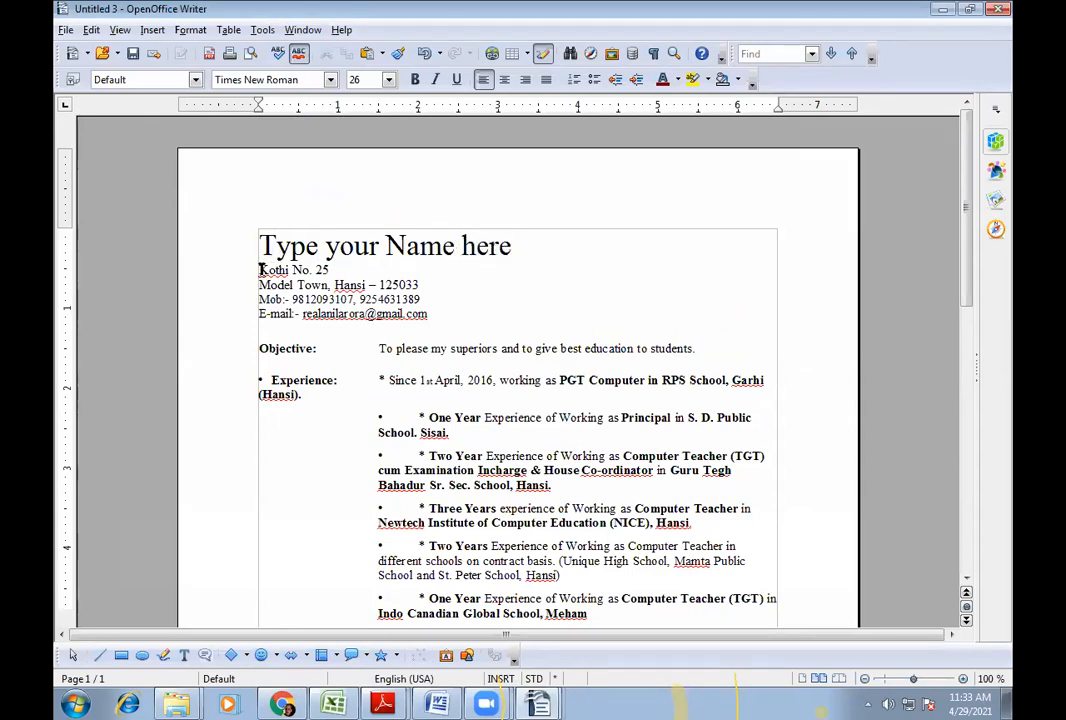
shift+click(400, 285)
- Replace the address with 'Type Address' and clear the mobile numbers and e-mail address
shift+click(428, 284)
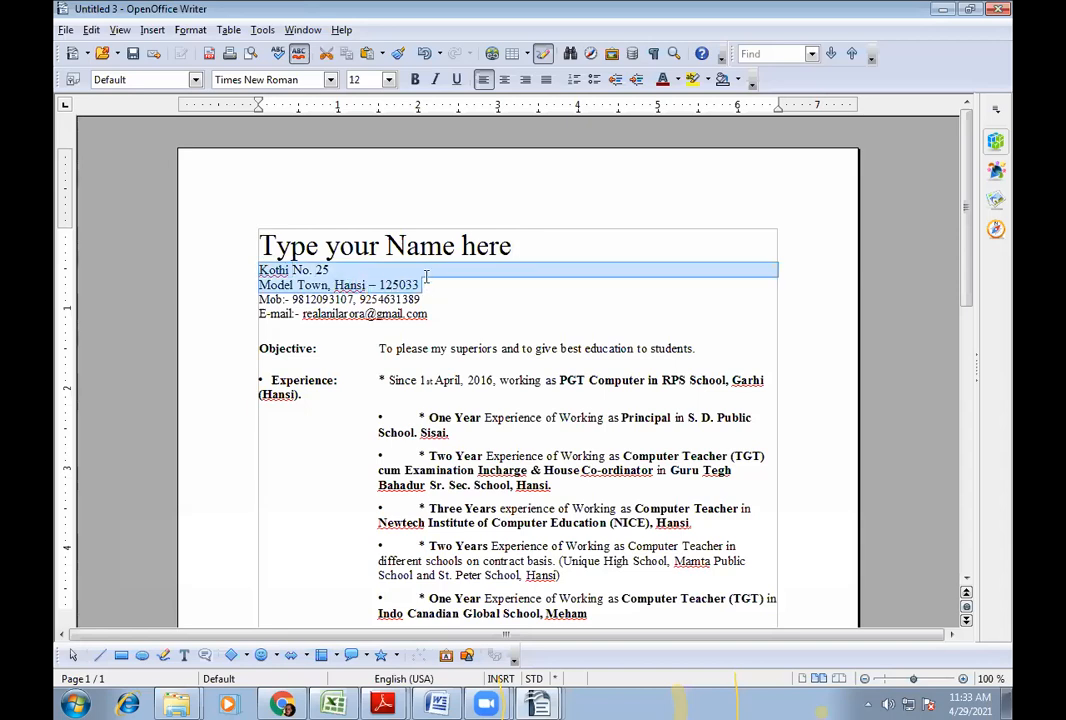
text(T)
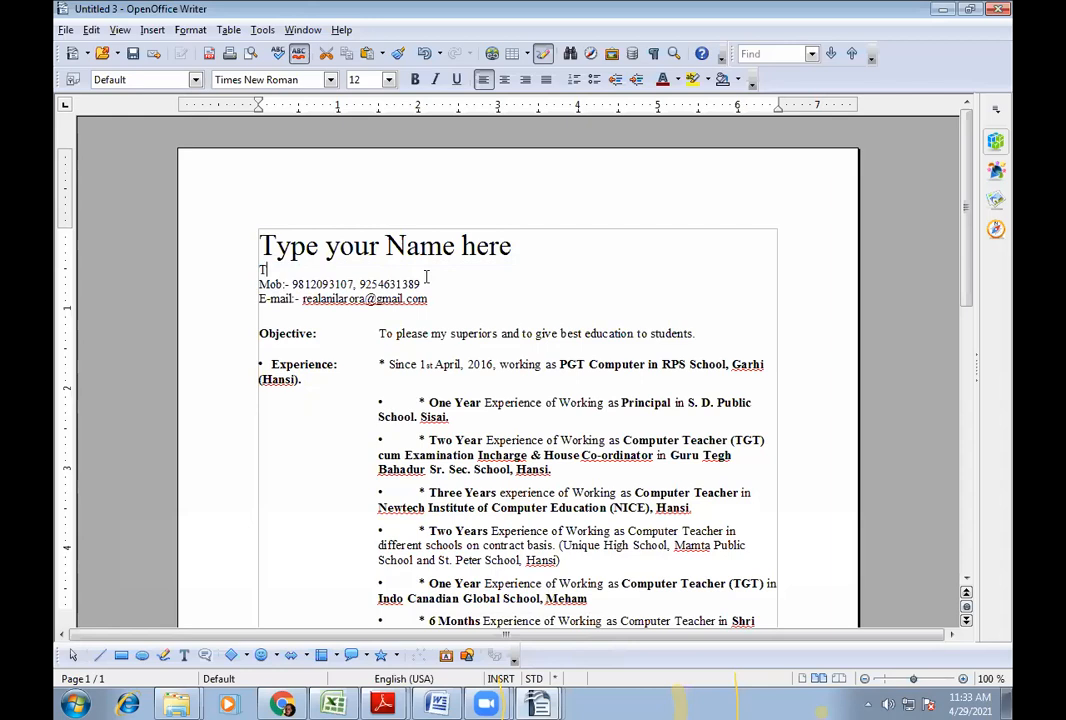
text(ype Address)
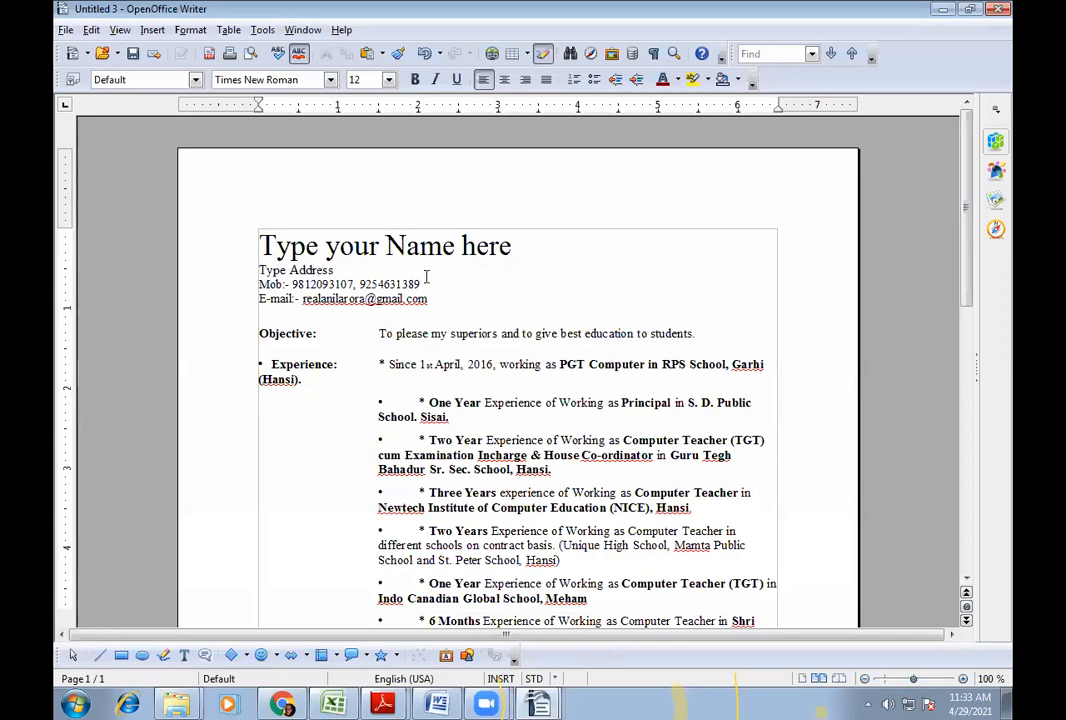
drag(293, 284, 454, 289)
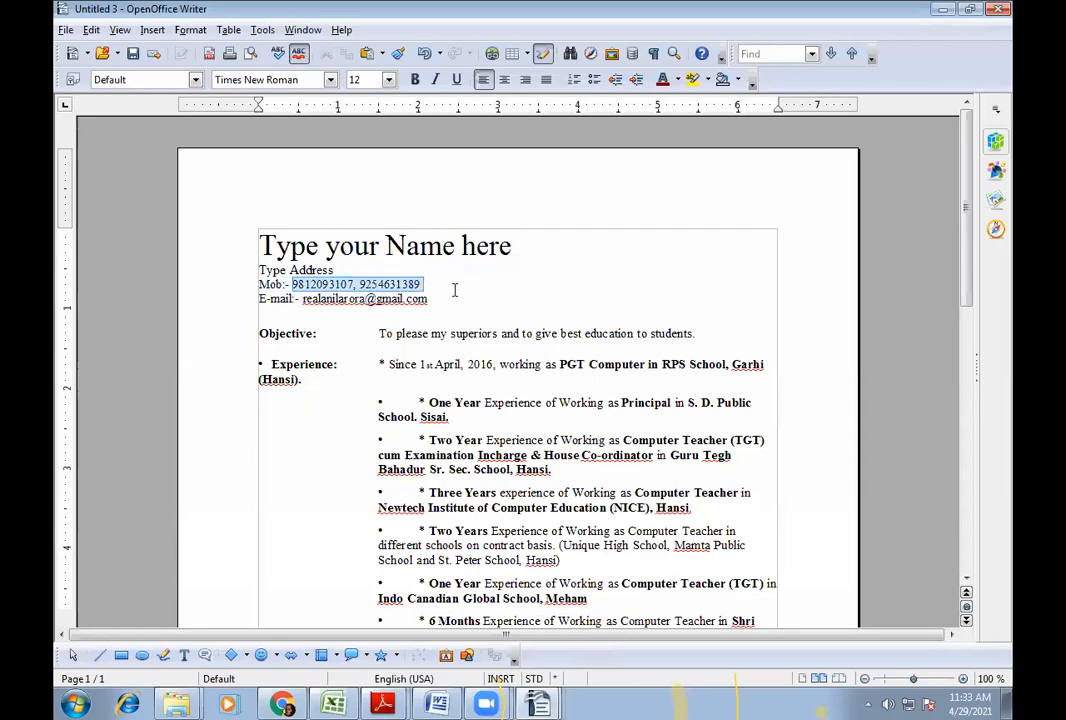
key(Delete)
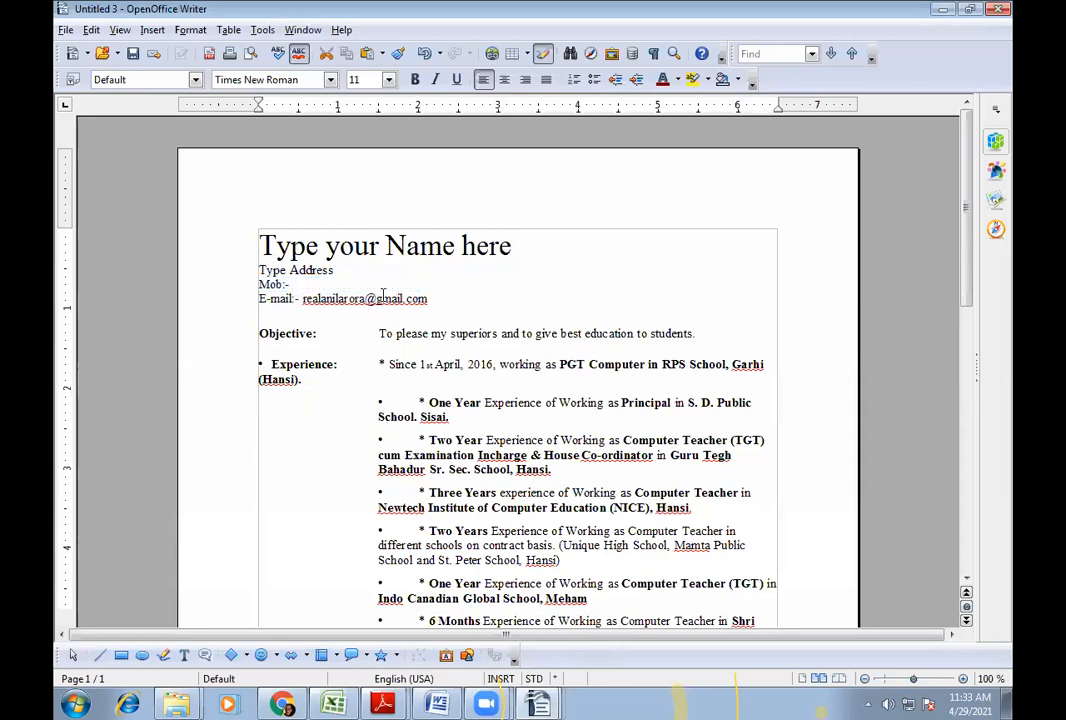
drag(303, 298, 427, 298)
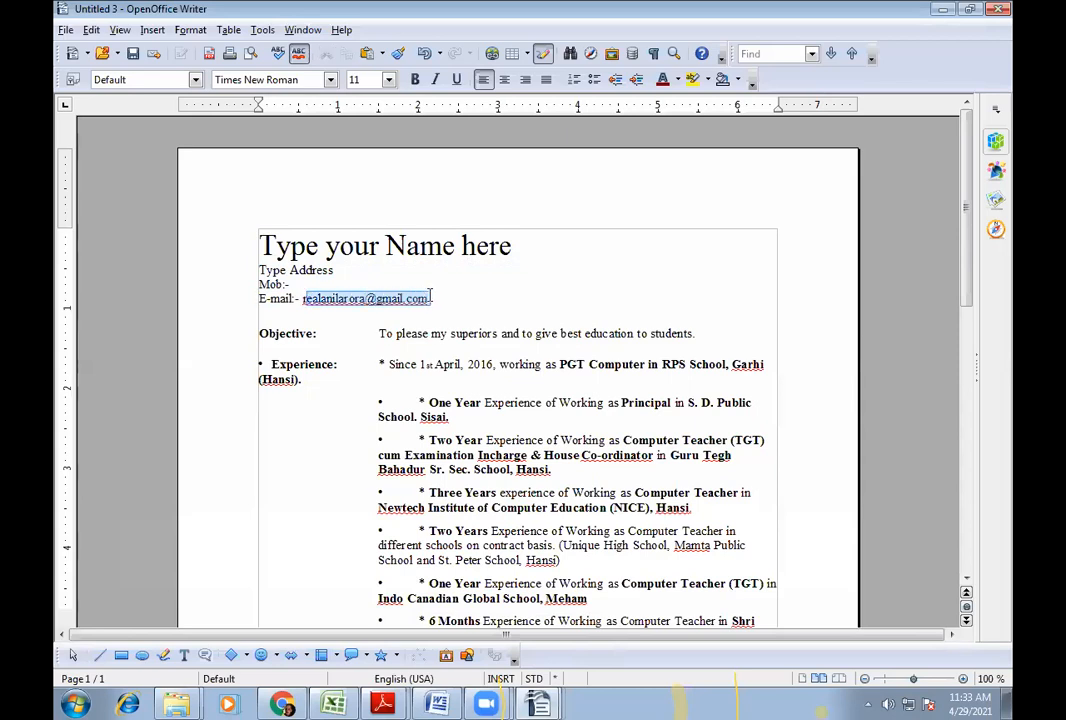
key(Delete)
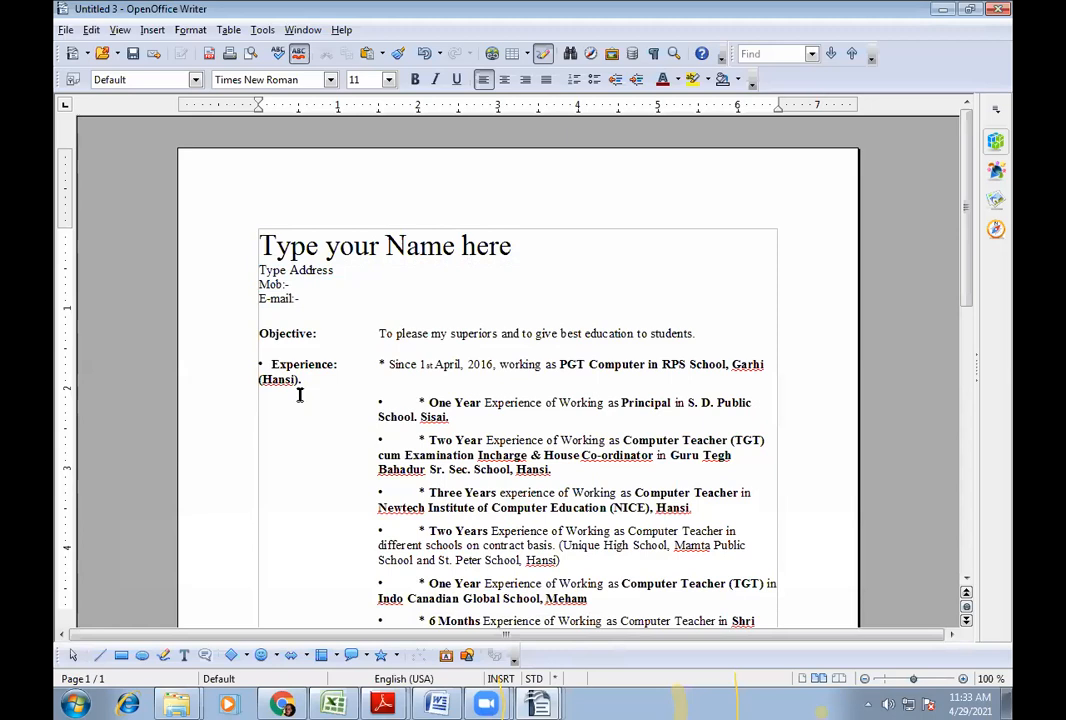
- Delete the Experience, Education and Extra Qualifications entries
drag(381, 367, 620, 592)
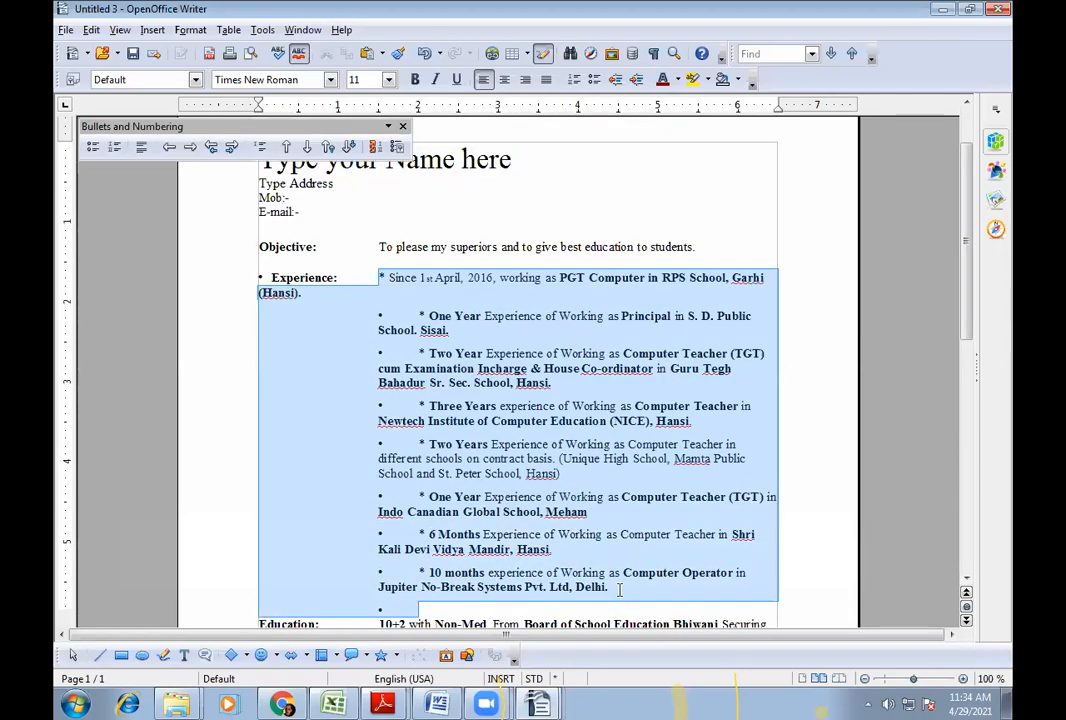
key(Delete)
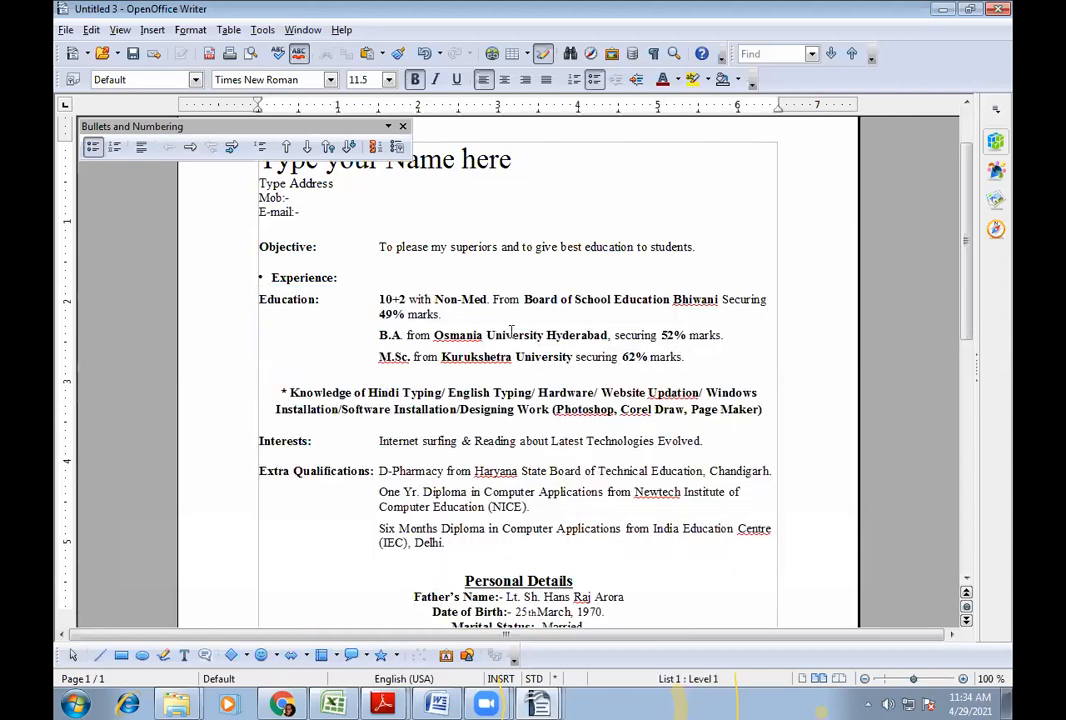
drag(379, 299, 724, 343)
key(Delete)
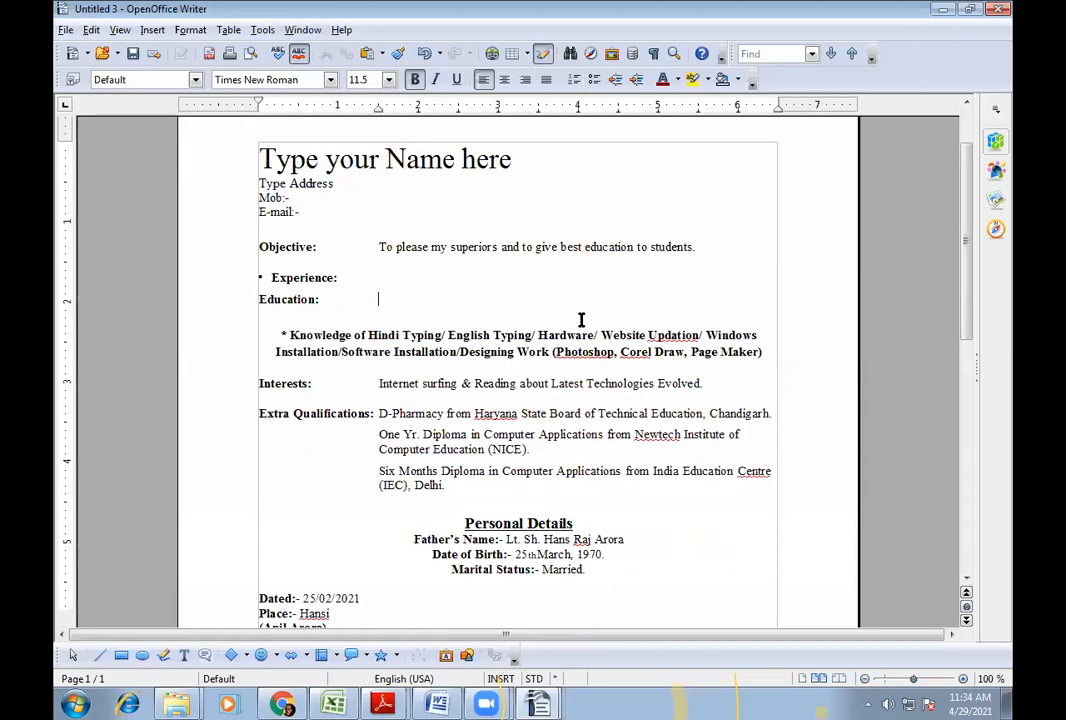
click(381, 385)
drag(380, 411, 484, 484)
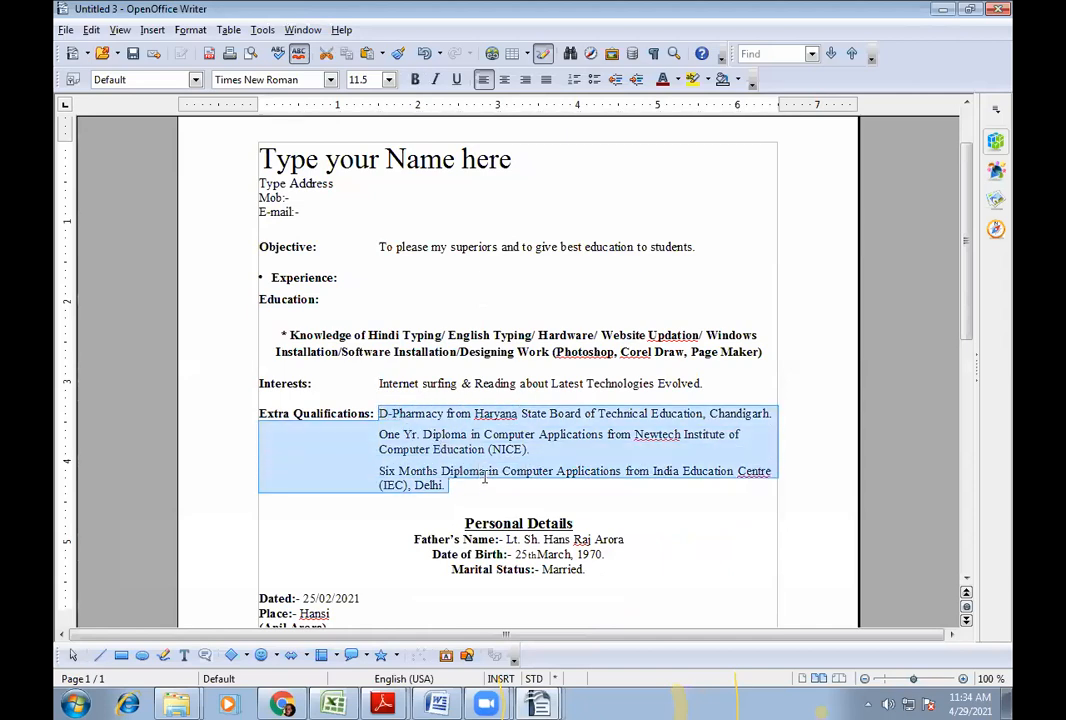
key(Delete)
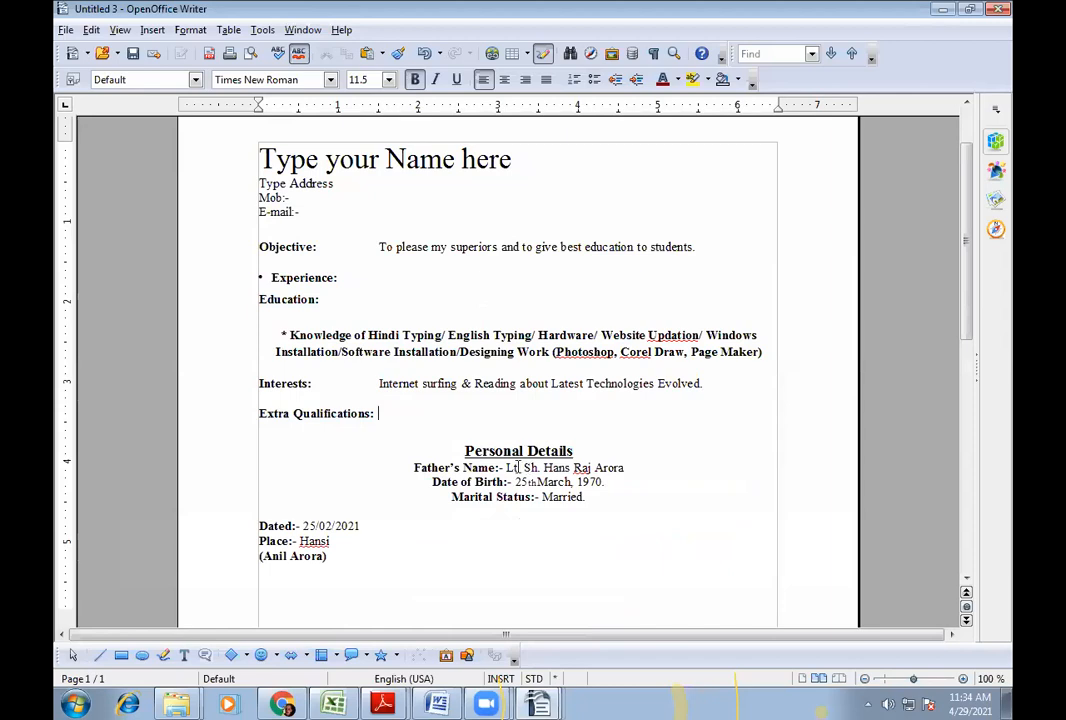
- Blank the father's name, date of birth, marital status and Dated values, then select the place name
drag(590, 467, 624, 467)
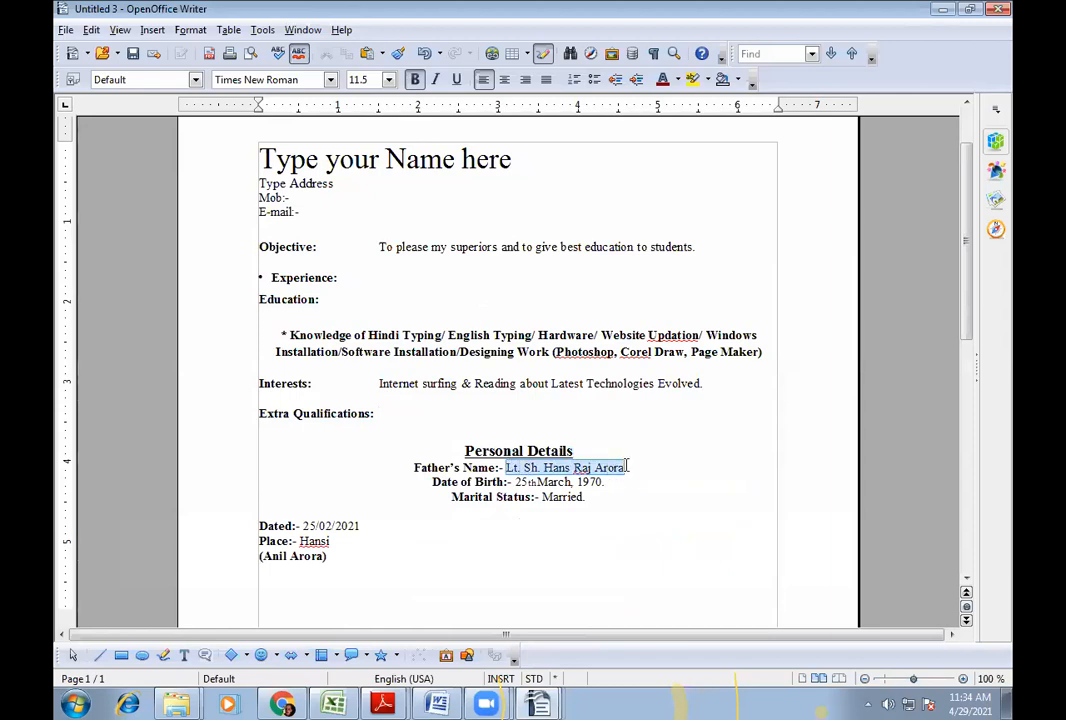
key(Delete)
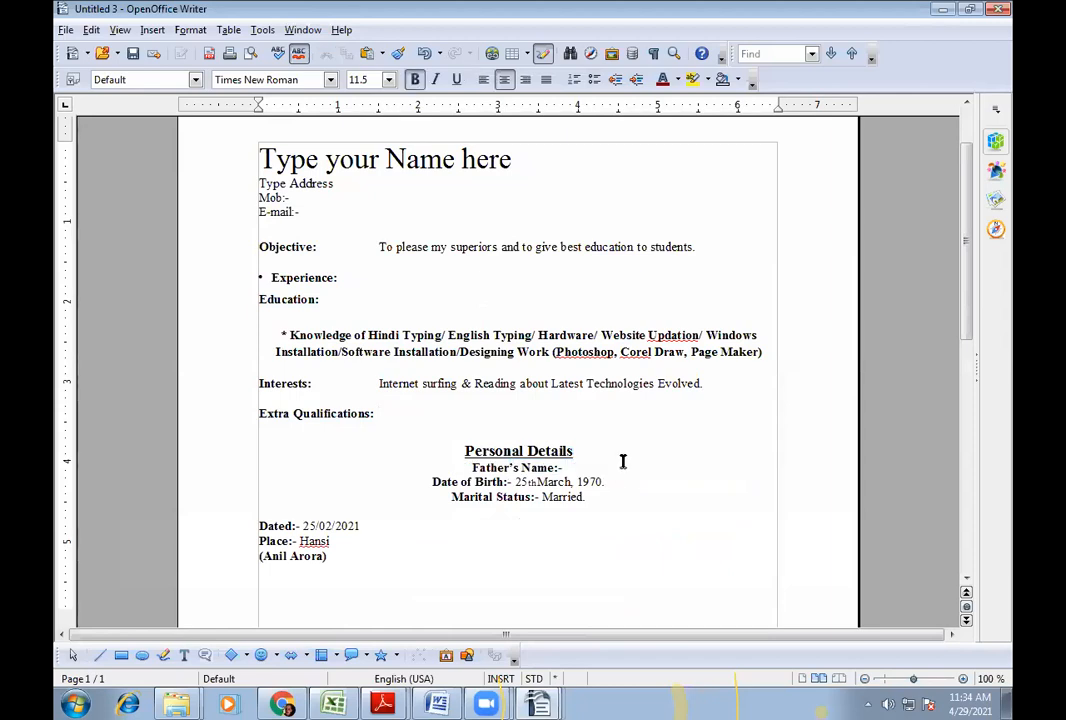
drag(514, 481, 604, 470)
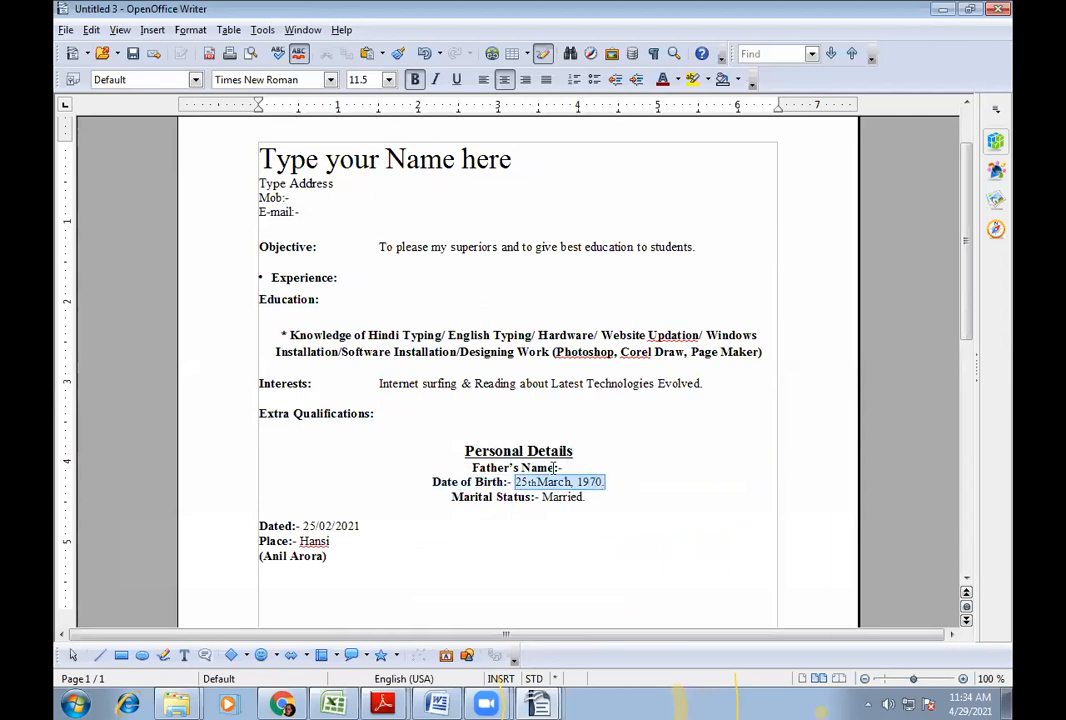
key(Delete)
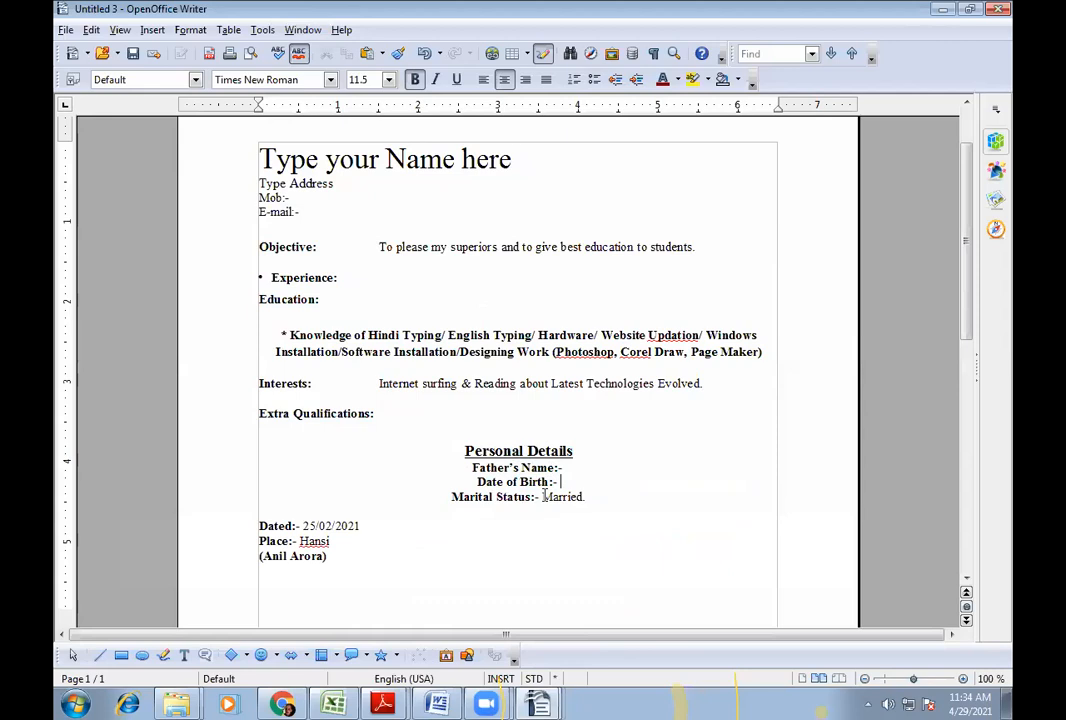
drag(543, 496, 587, 497)
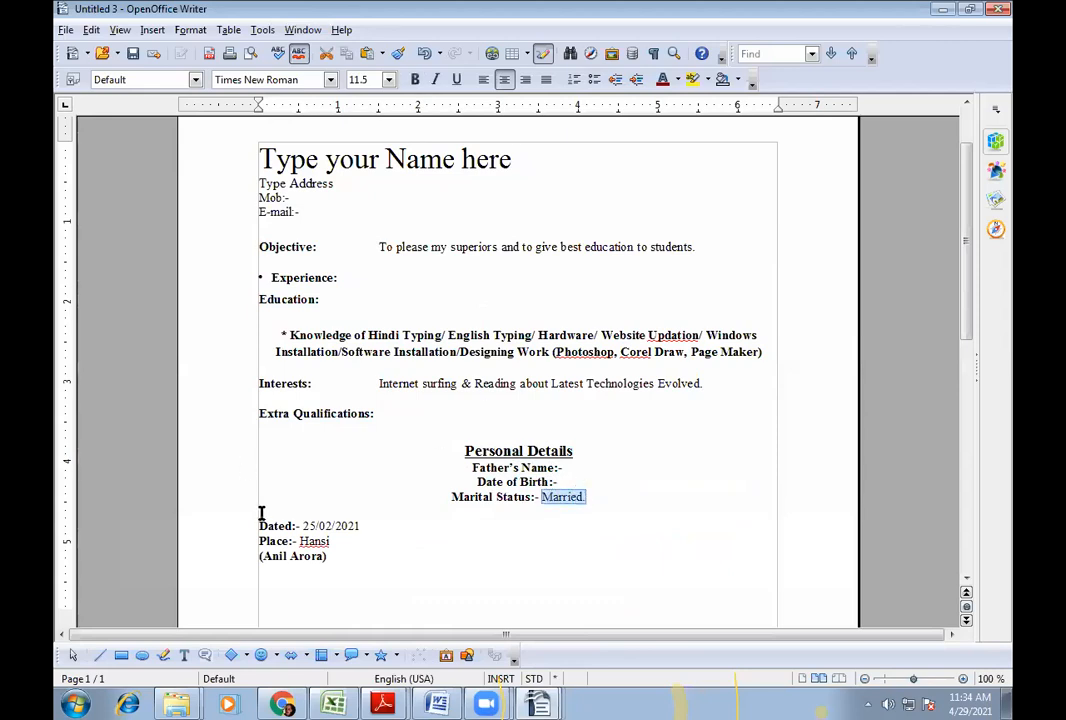
key(Delete)
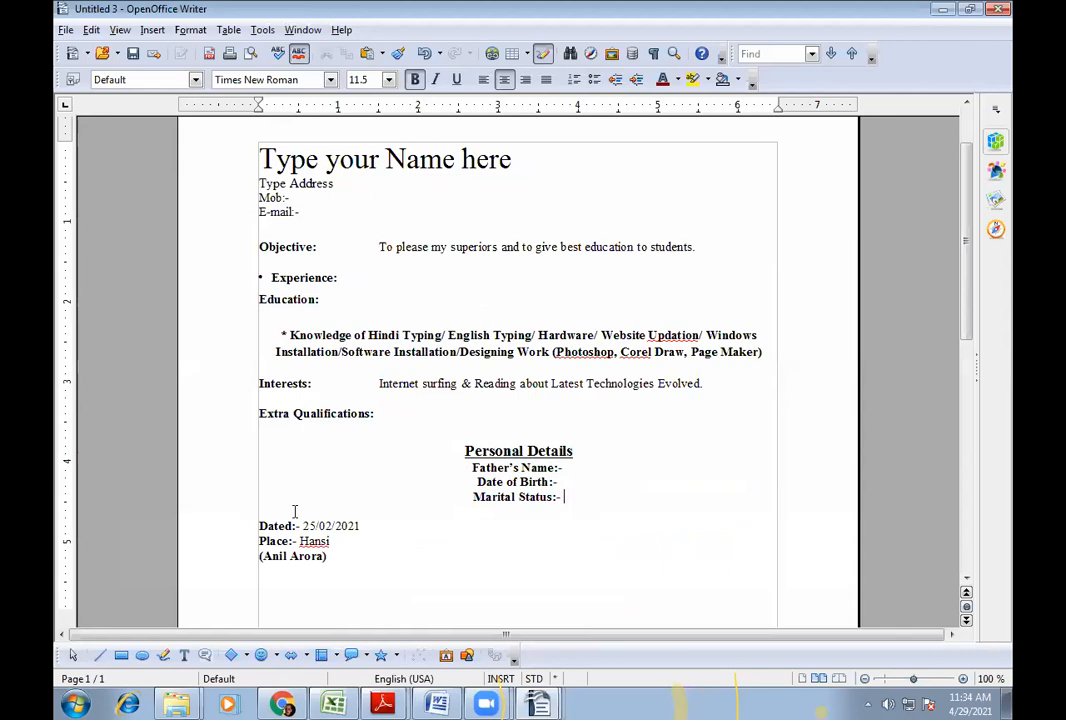
drag(303, 526, 361, 526)
key(Delete)
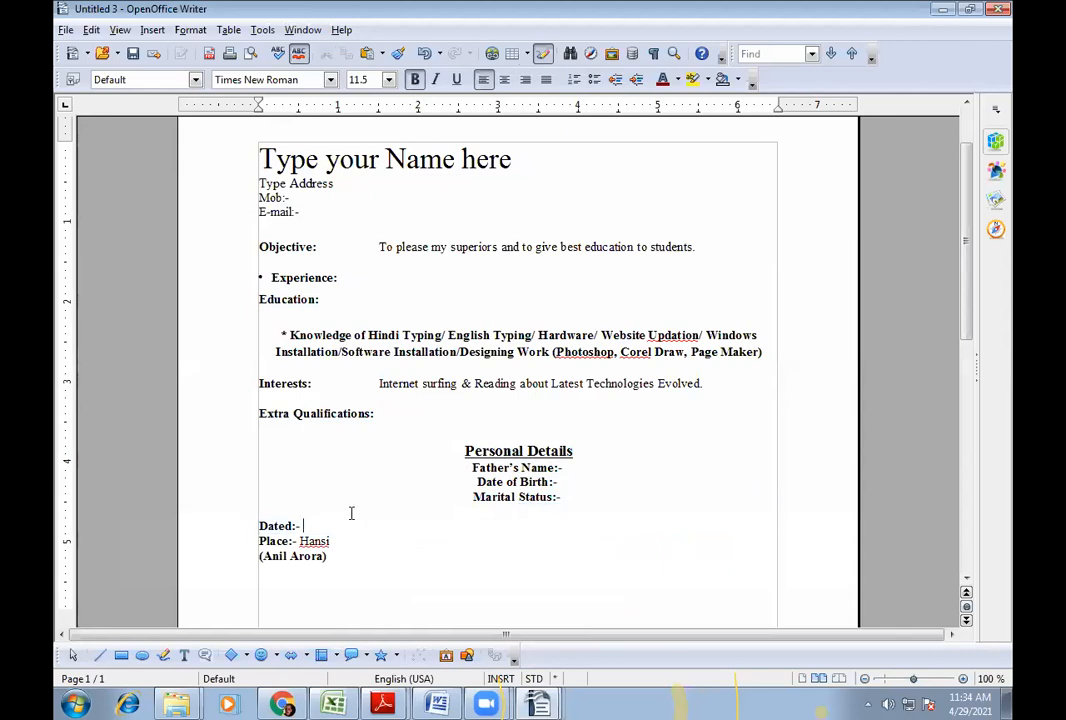
key(Down)
key(shift+Right)
key(shift+Right)
key(shift+Right)
key(shift+Right)
key(shift+Right)
- Delete 'Hansi' after Place and replace the bracketed signature with '(Type your Name)'
key(Delete)
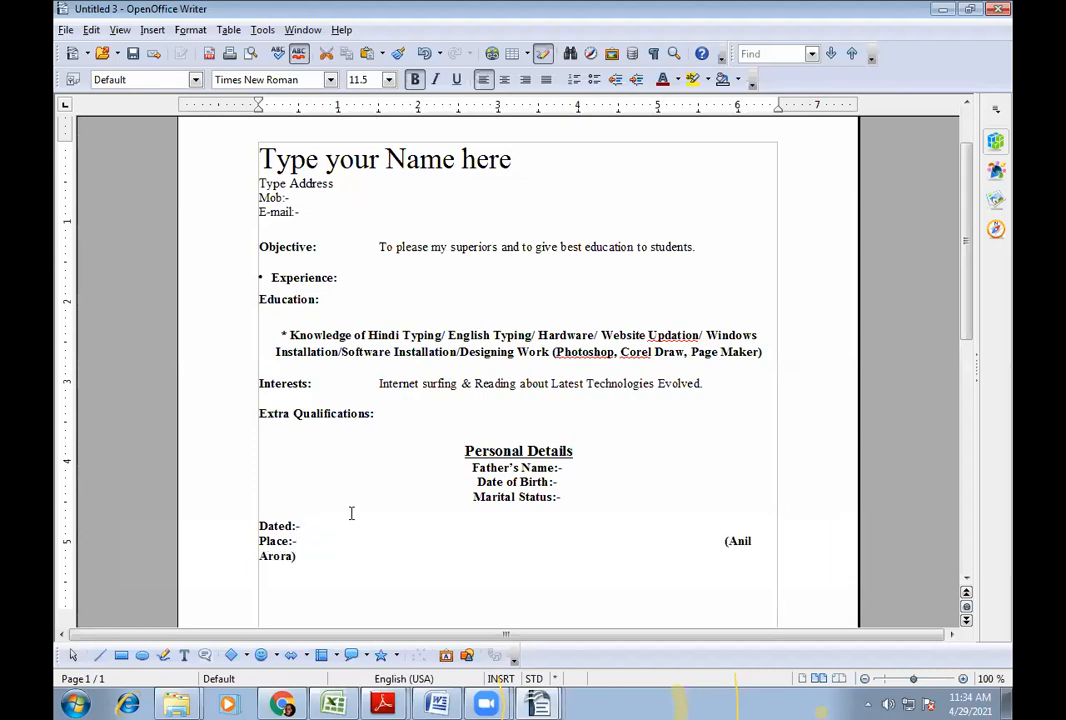
key(ctrl+Right)
key(BackSpace)
key(BackSpace)
key(BackSpace)
key(BackSpace)
key(BackSpace)
key(BackSpace)
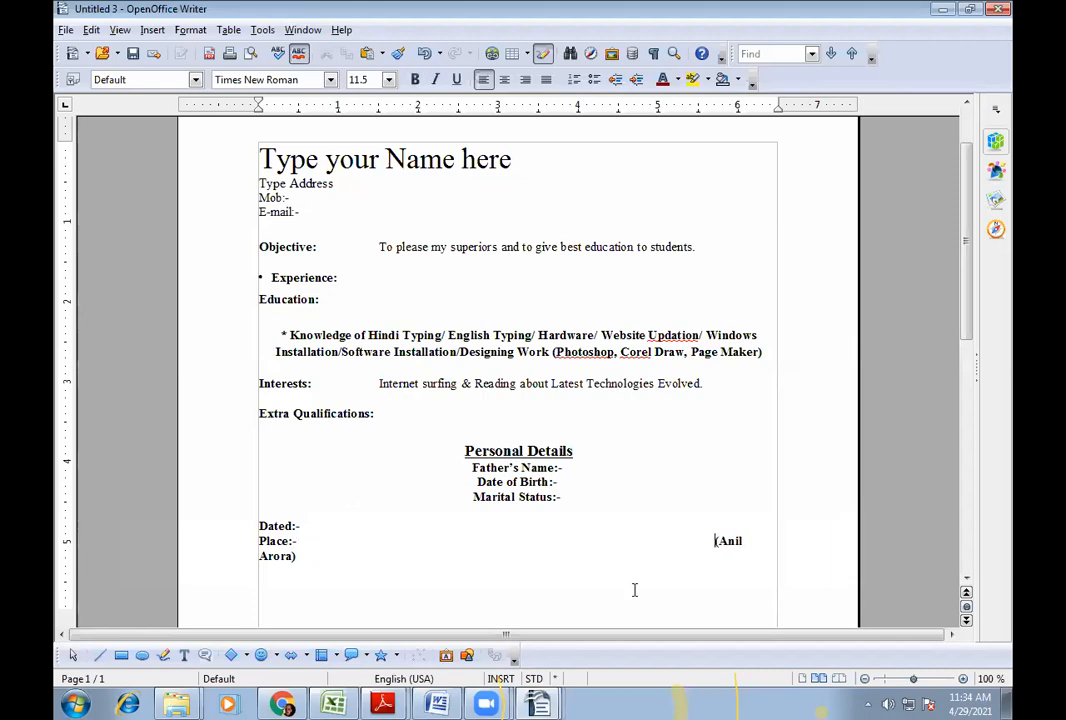
key(BackSpace)
key(BackSpace)
key(BackSpace)
key(BackSpace)
key(BackSpace)
key(BackSpace)
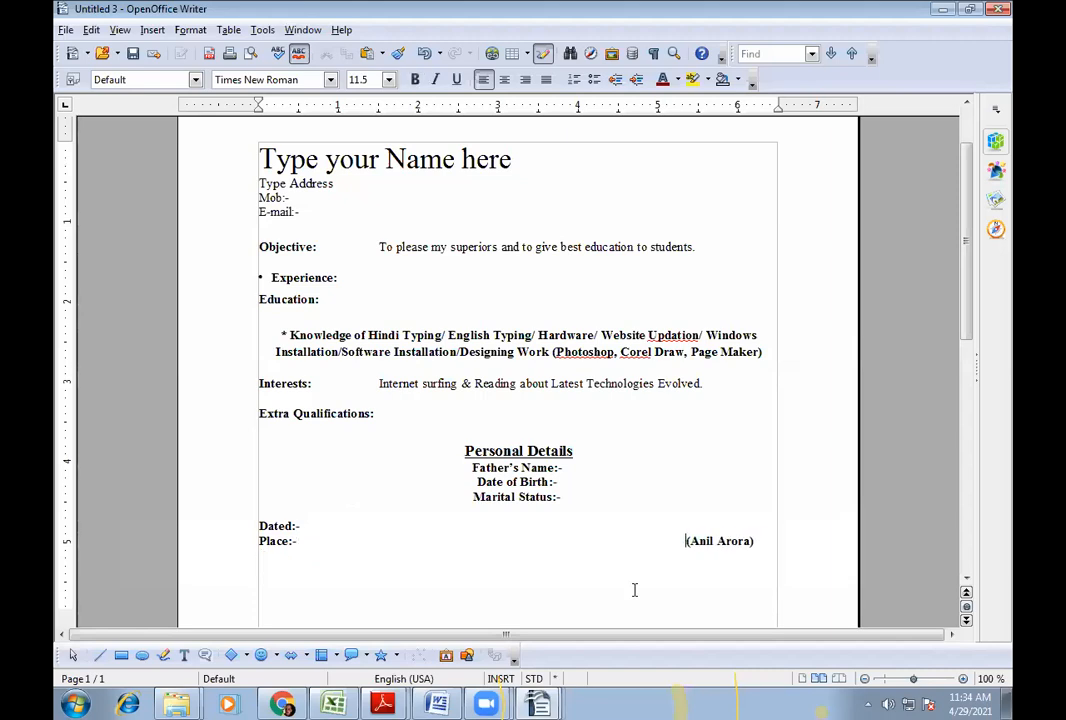
key(Right)
key(Right)
key(Right)
key(Right)
key(Right)
key(Right)
key(Right)
key(Right)
key(Right)
key(Right)
key(Right)
key(BackSpace)
key(BackSpace)
key(BackSpace)
key(BackSpace)
key(BackSpace)
key(BackSpace)
key(BackSpace)
key(BackSpace)
key(BackSpace)
key(BackSpace)
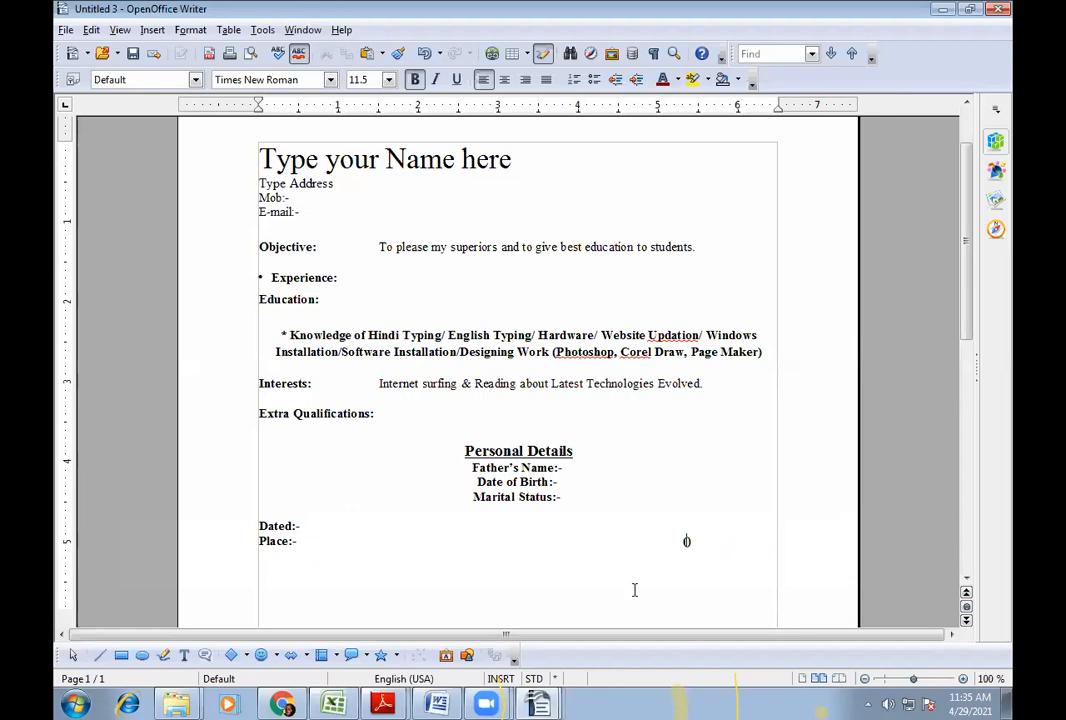
text(Type your )
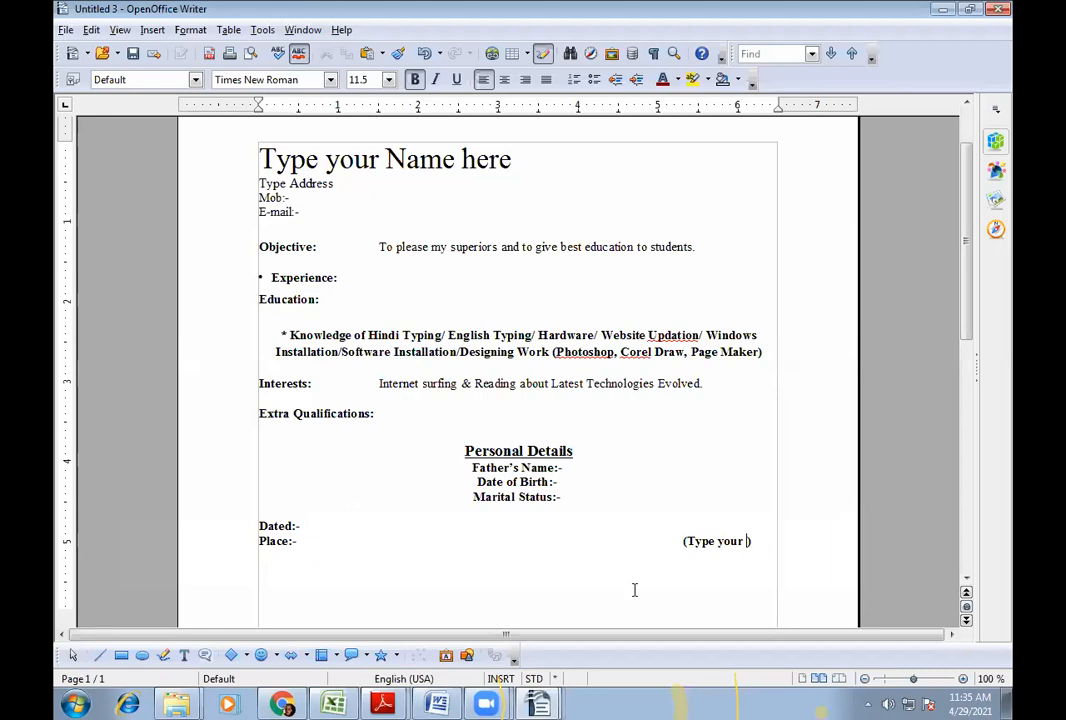
text(Name)
key(Left)
key(BackSpace)
key(BackSpace)
key(BackSpace)
key(BackSpace)
key(BackSpace)
key(BackSpace)
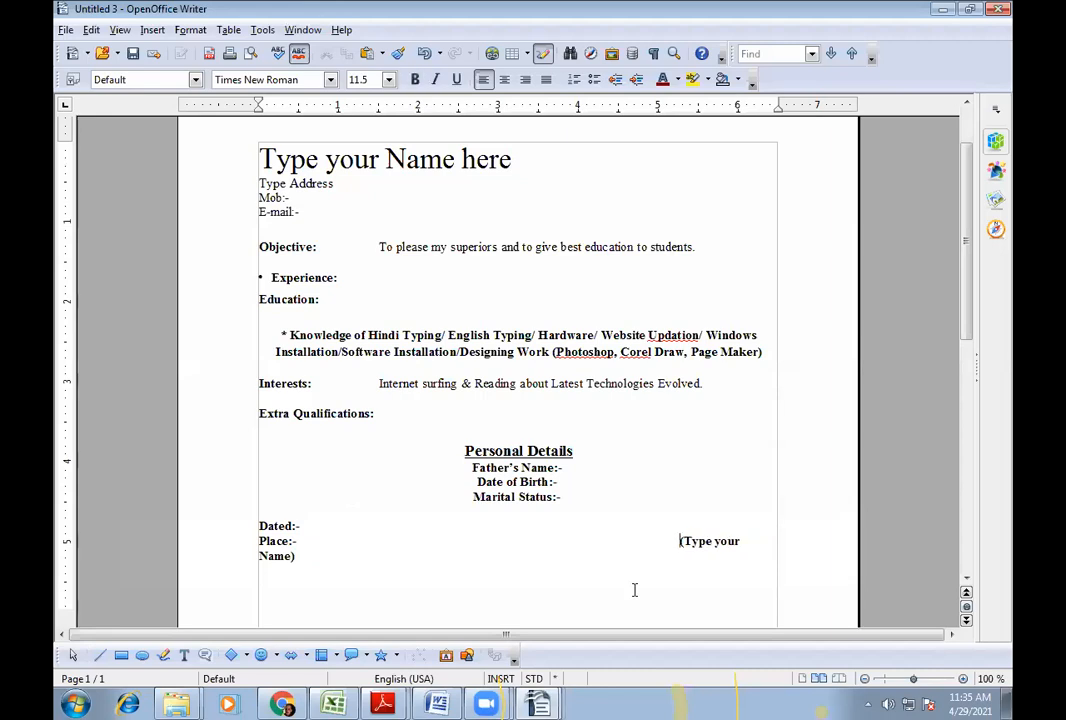
key(BackSpace)
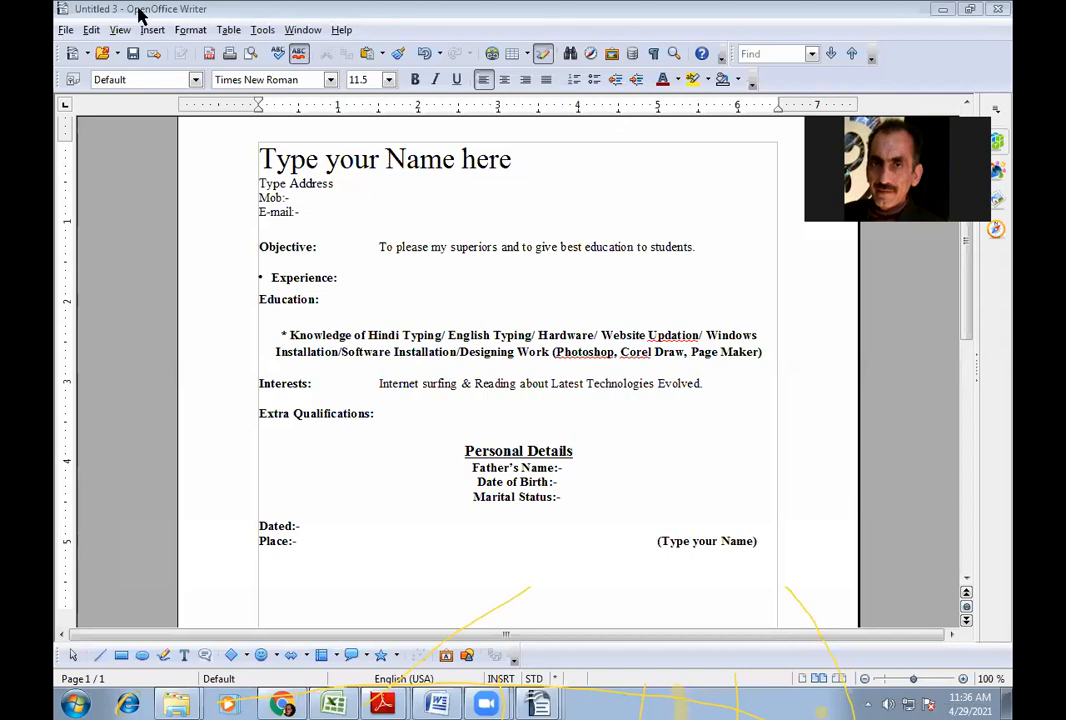
- Save the resume as a template named 'Bio Data' in My Templates
click(64, 31)
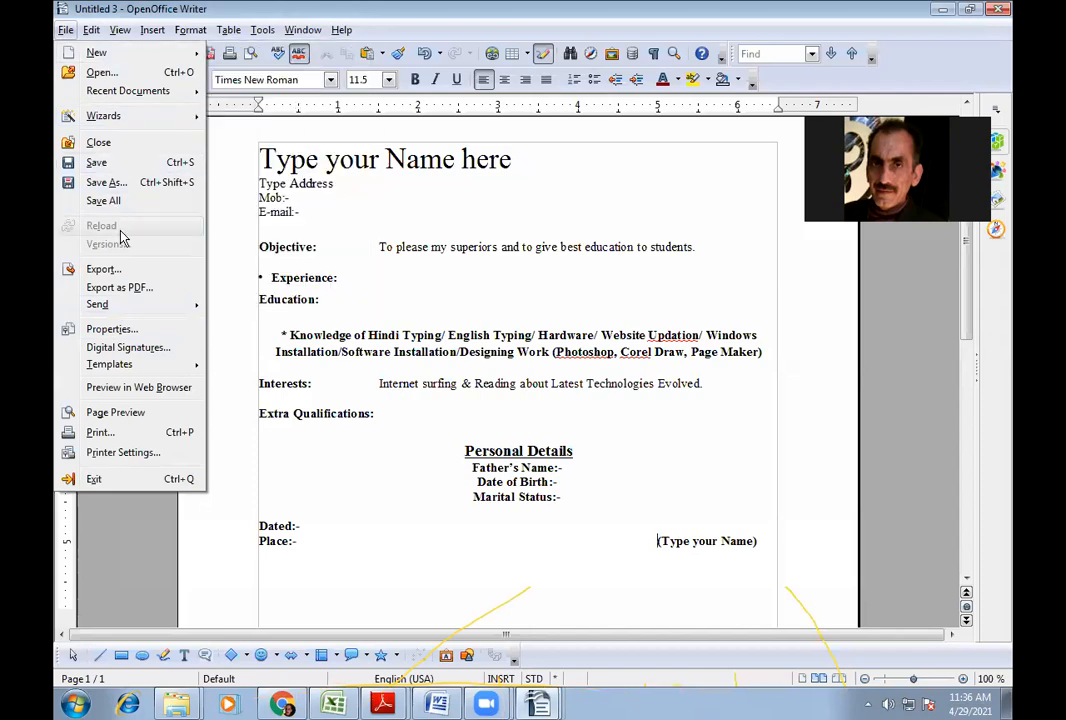
mouse_move(112, 364)
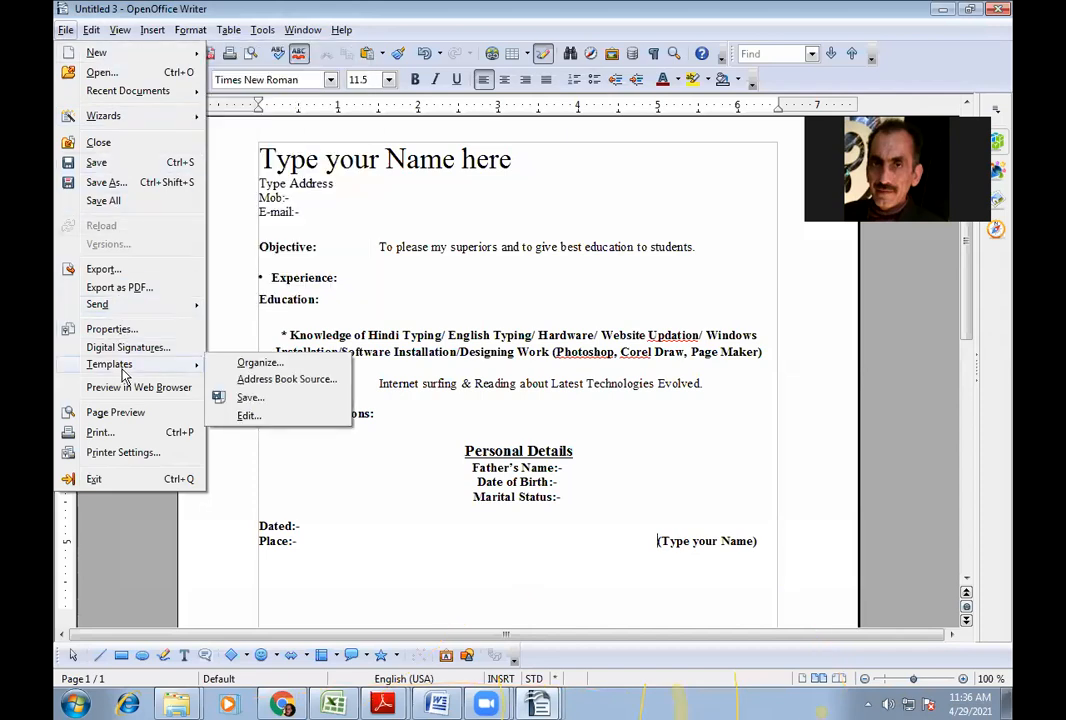
click(248, 398)
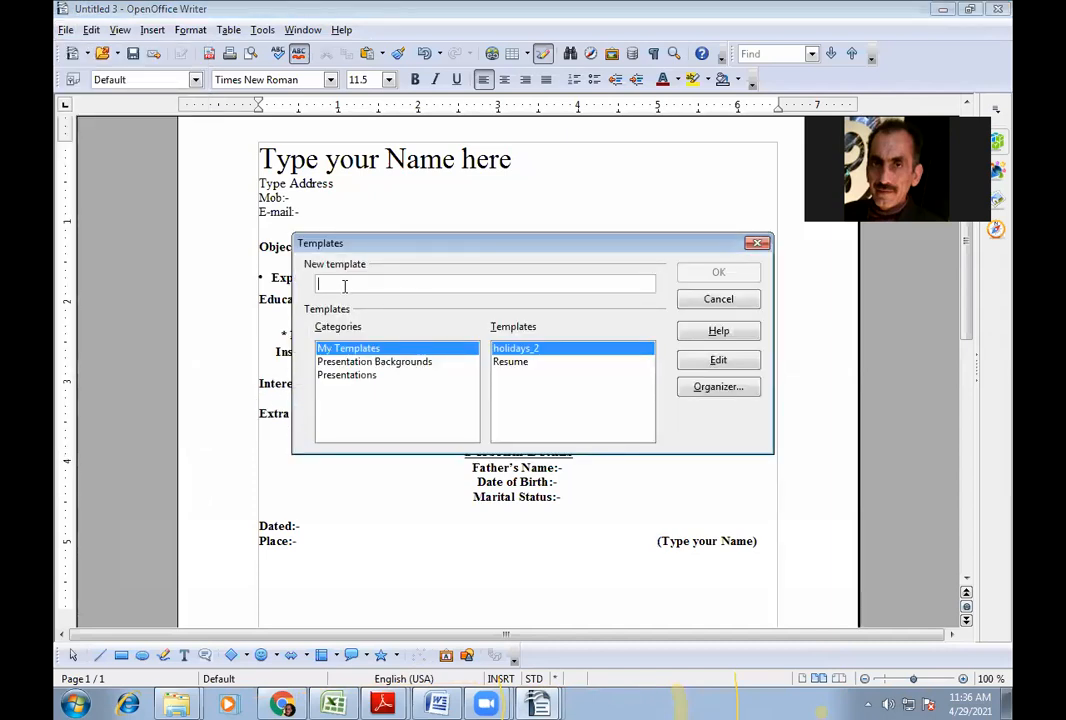
text(Bio )
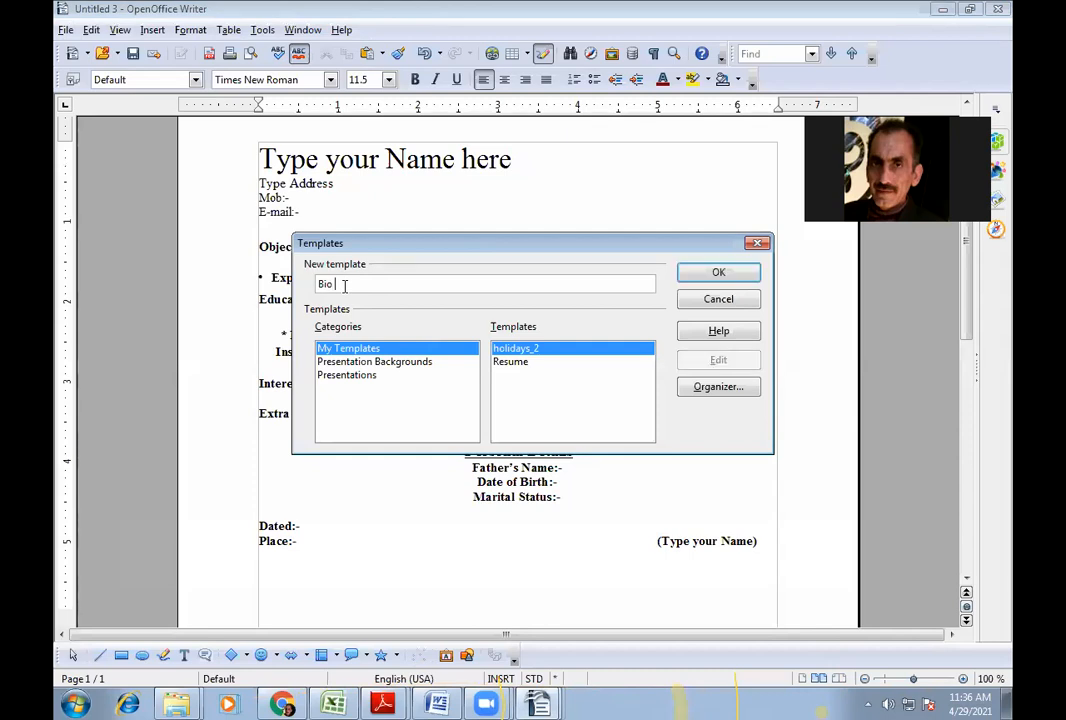
text(Di)
text(ta)
click(703, 278)
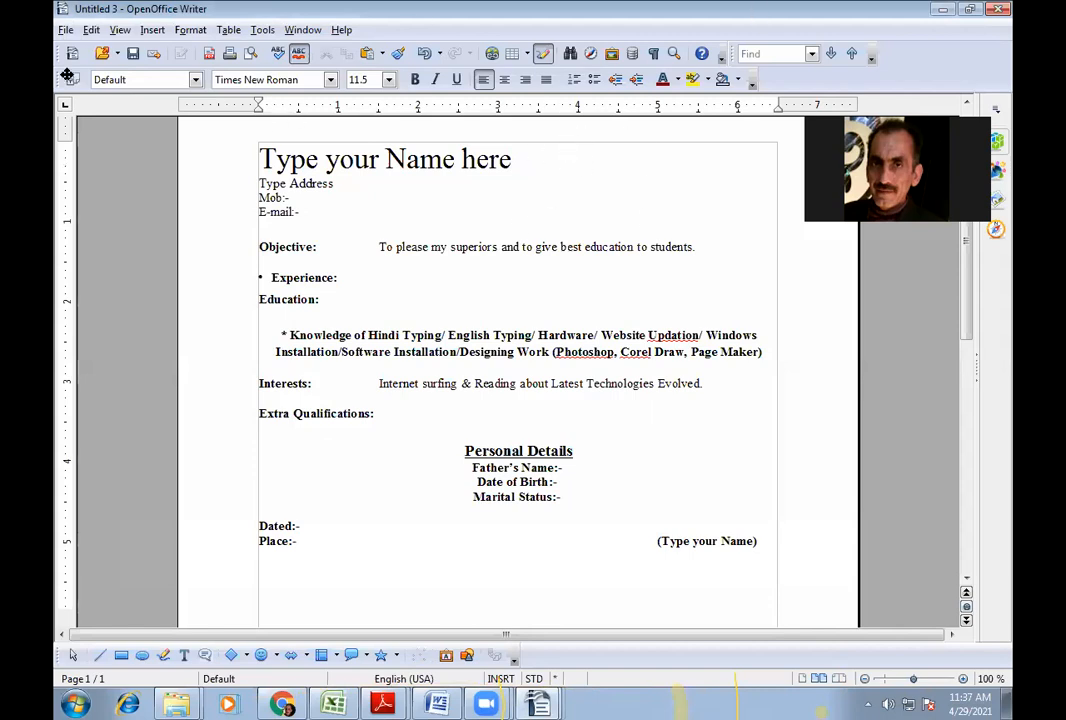
- Close the resume document, discarding its unsaved changes
click(65, 30)
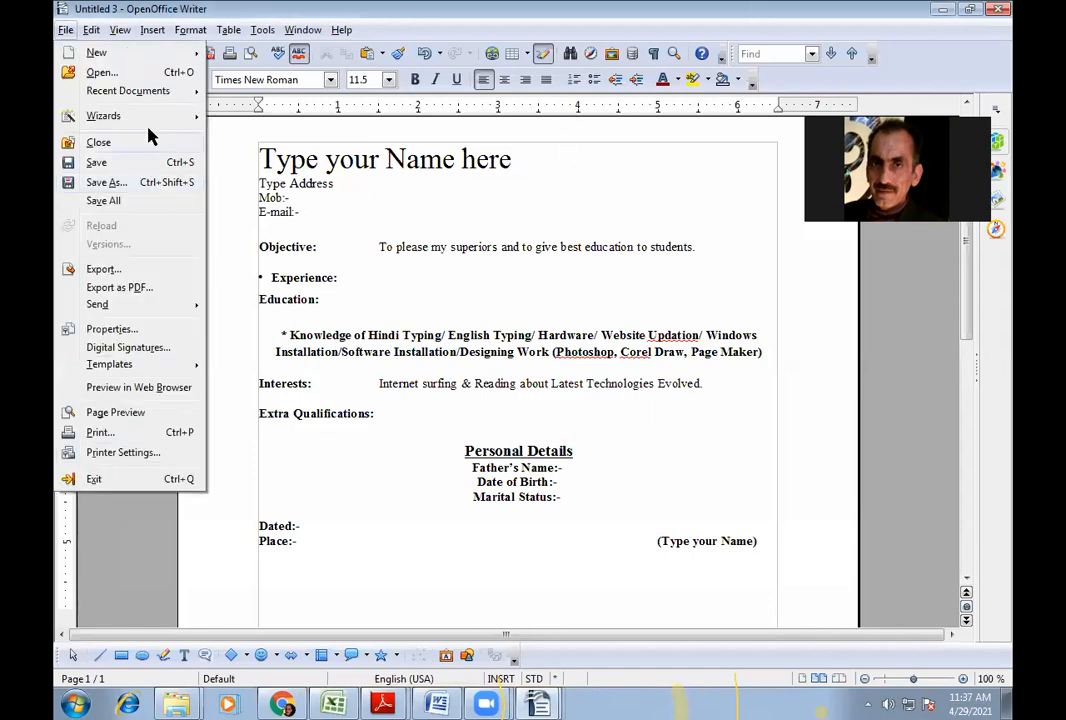
click(105, 143)
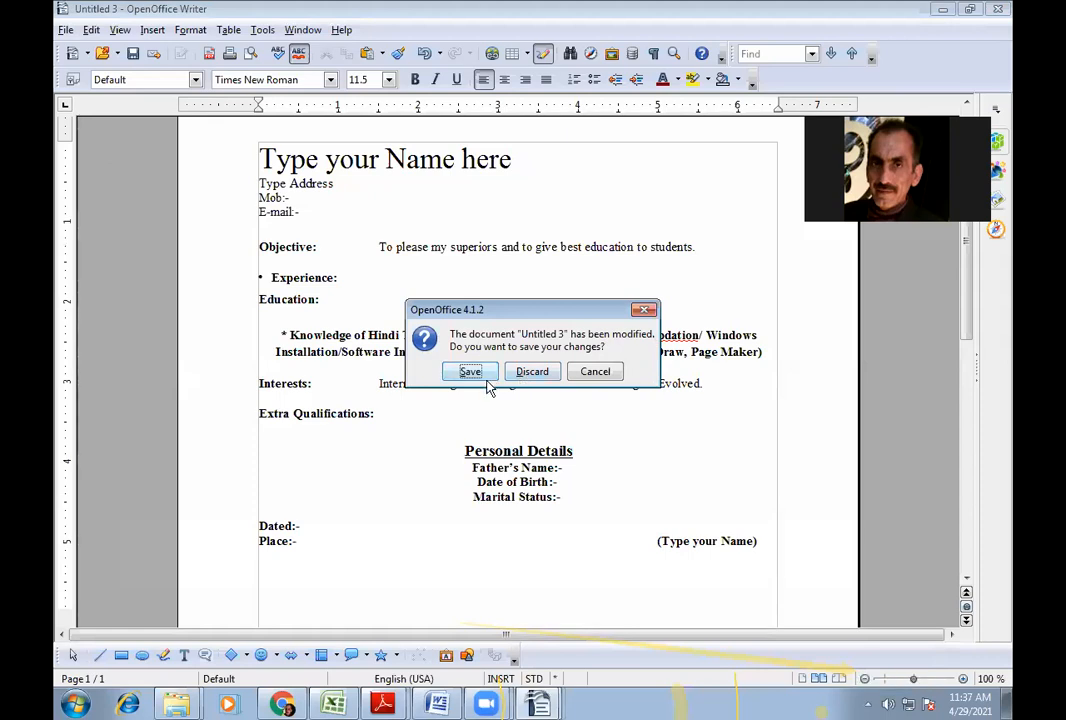
click(529, 371)
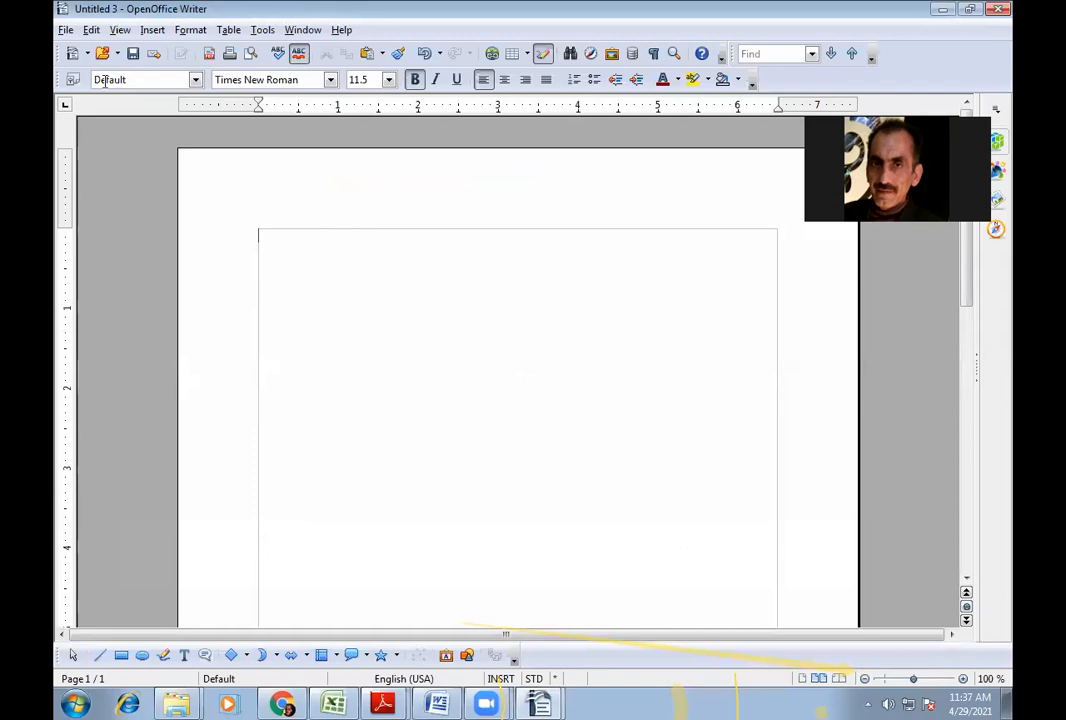
- Create a new document from the Bio Data template under My Templates and select the name placeholder
click(64, 30)
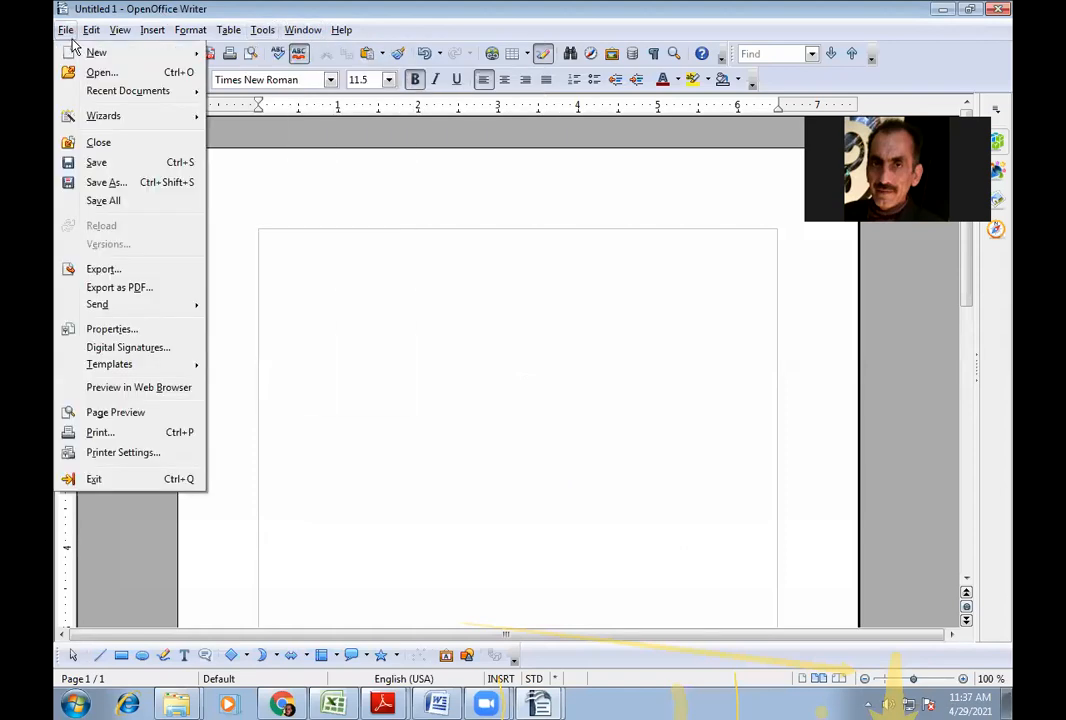
mouse_move(131, 52)
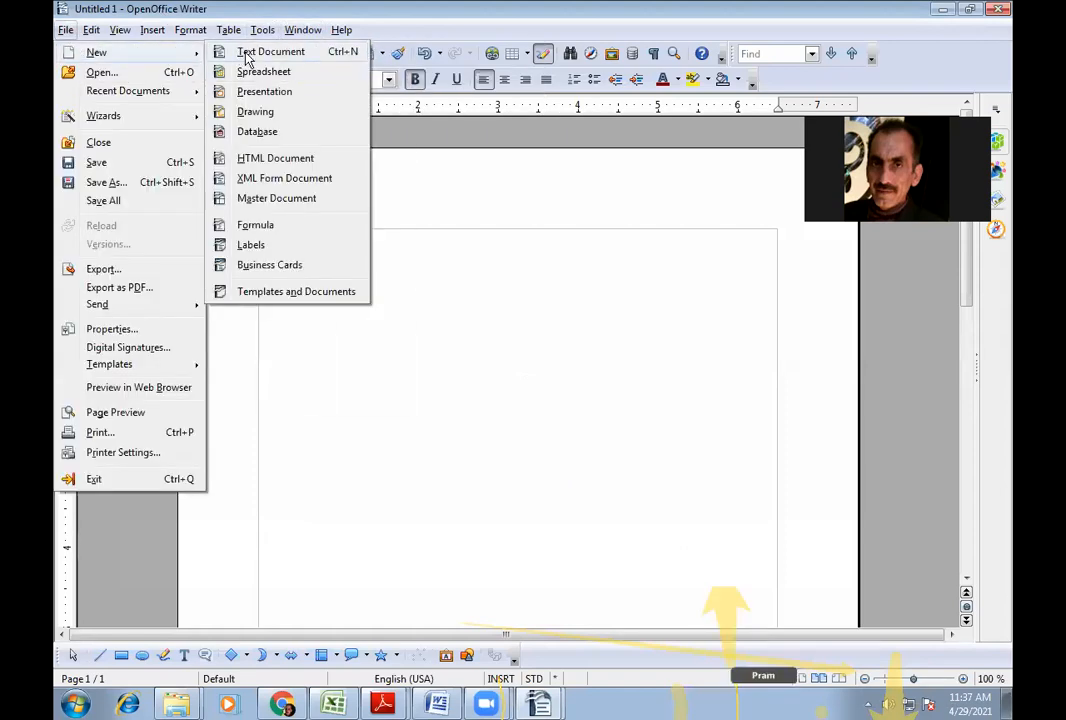
click(297, 292)
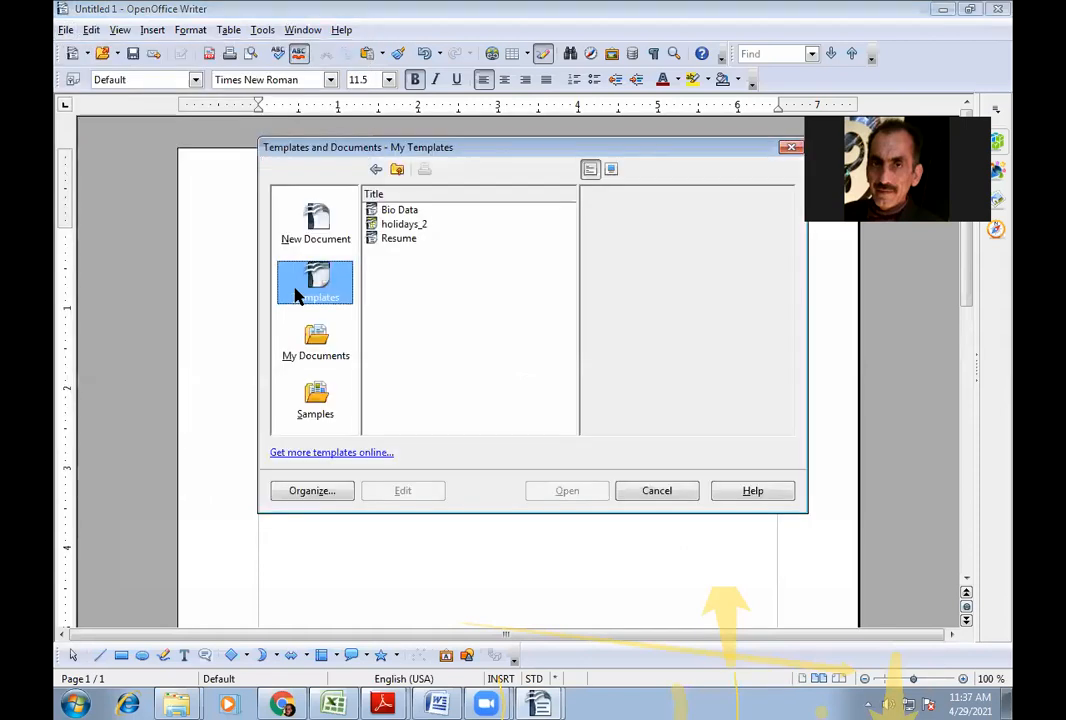
click(394, 210)
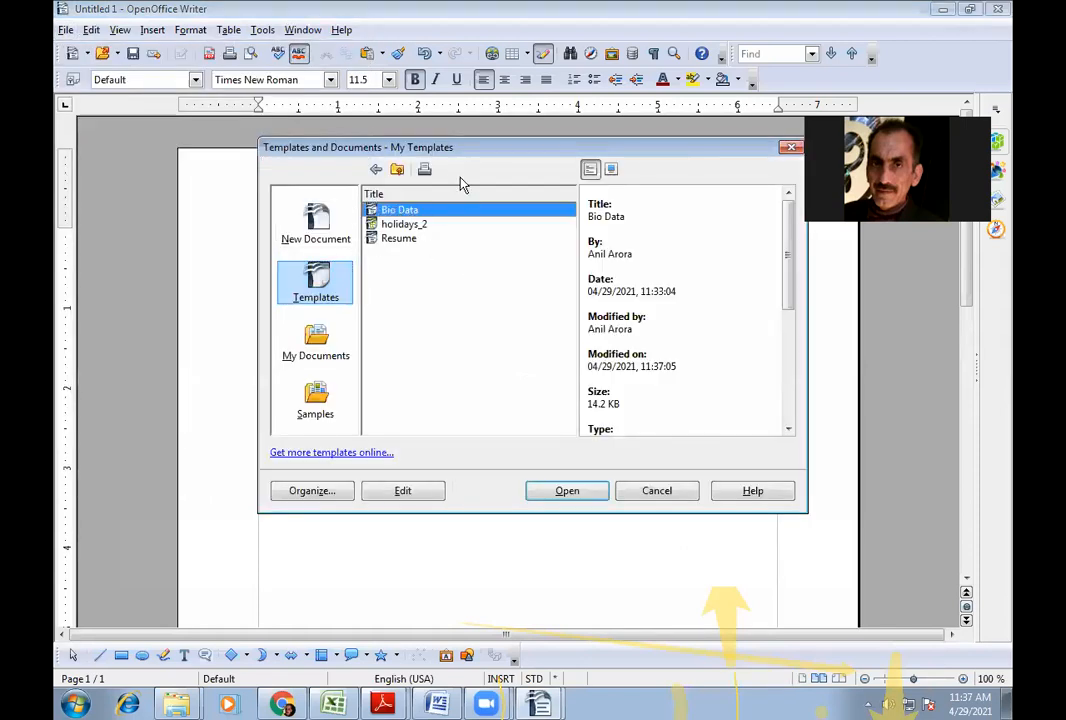
click(408, 226)
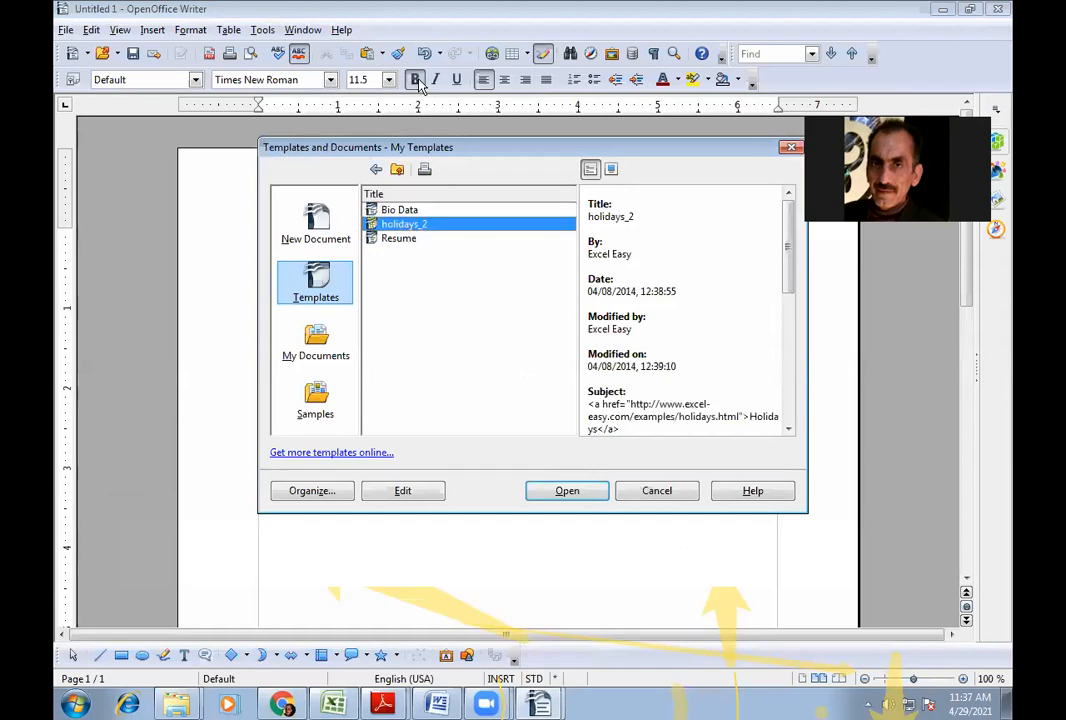
click(398, 210)
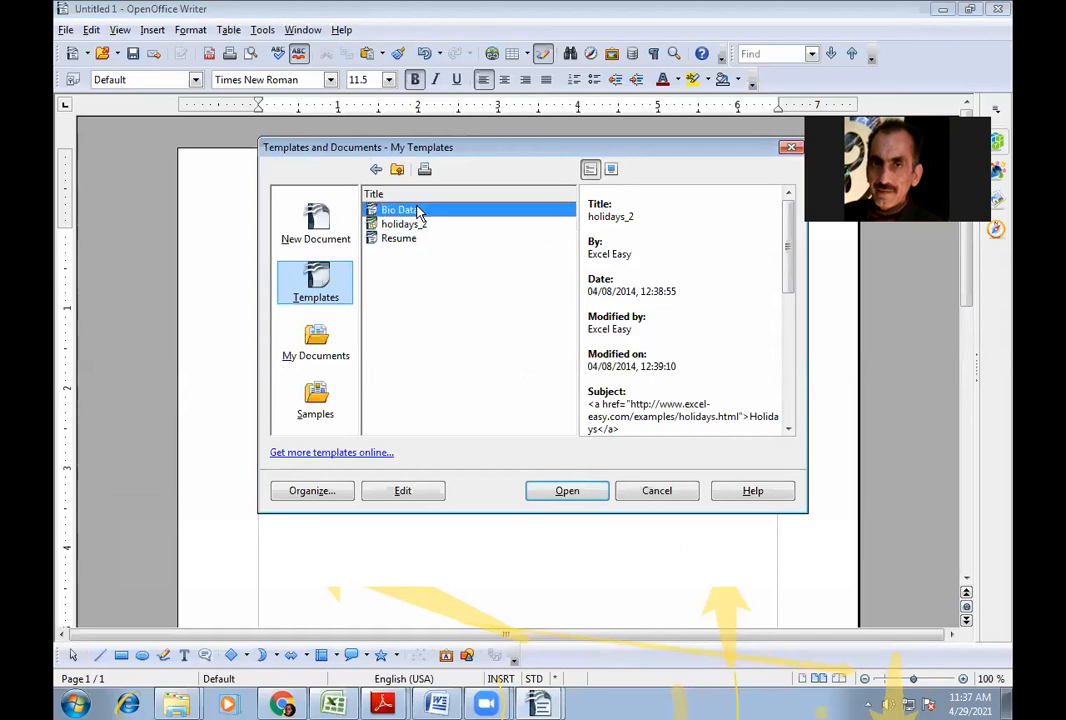
click(560, 491)
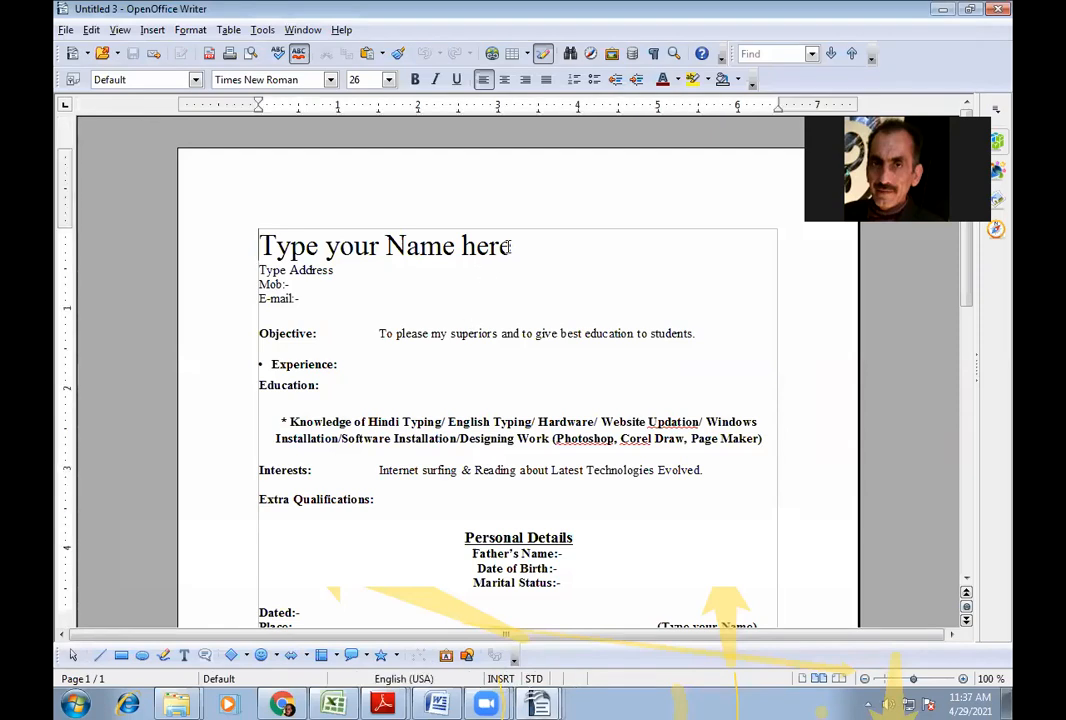
drag(509, 247, 361, 252)
- Type the new person's full name over the name placeholder
drag(262, 263, 259, 254)
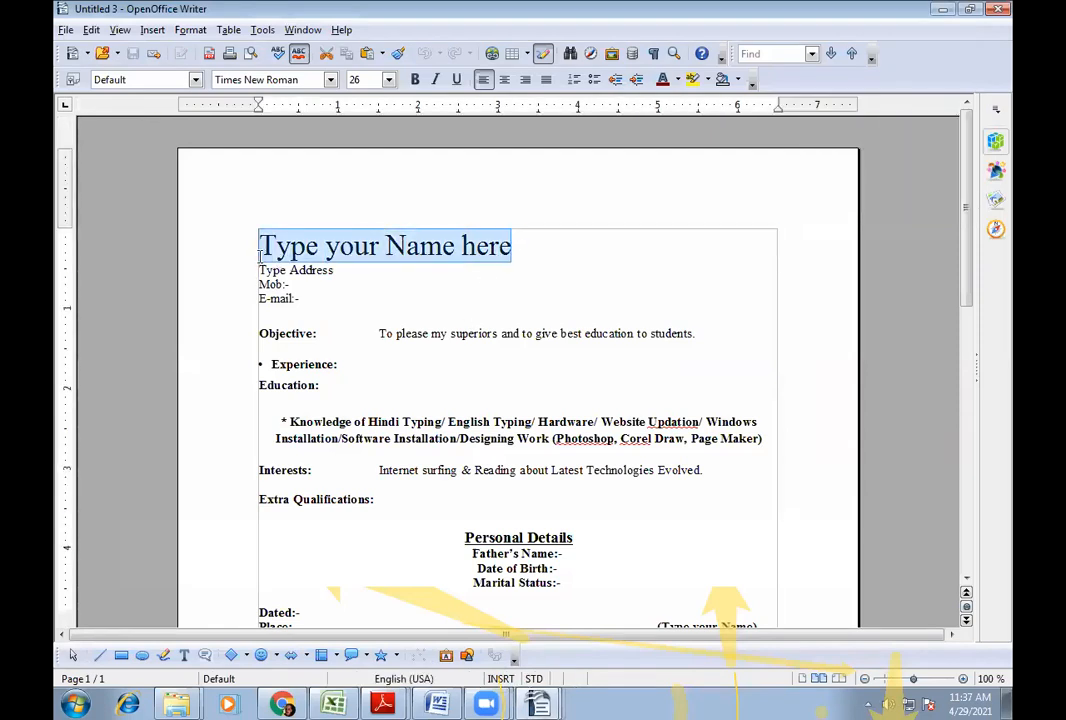
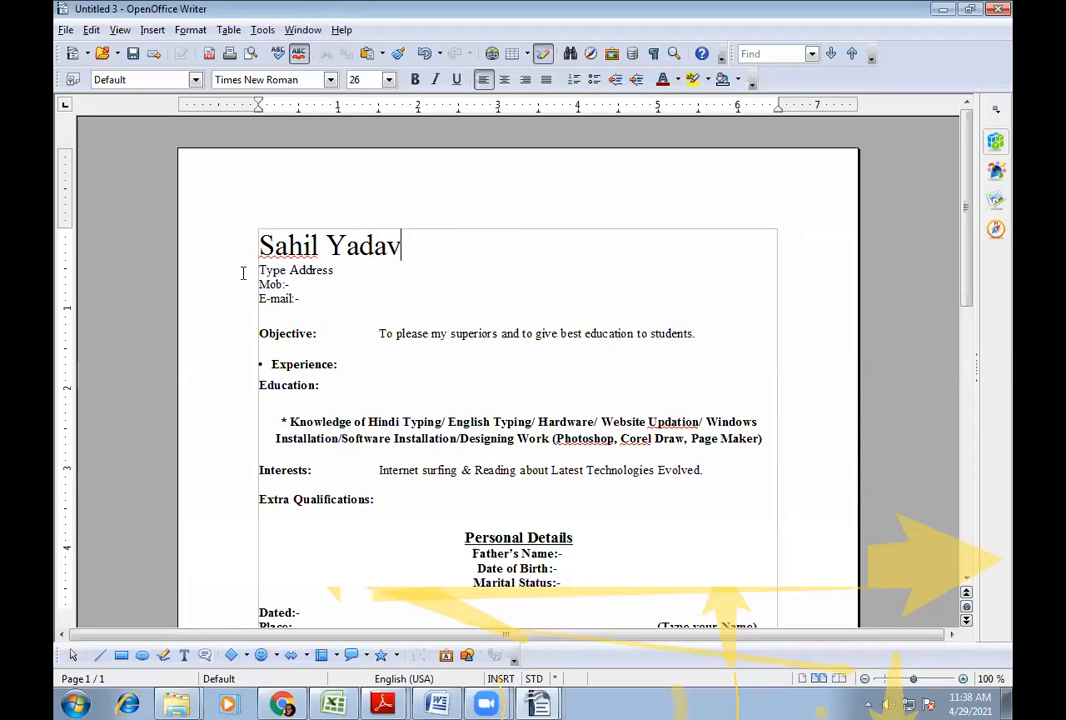
- Replace 'Type Address' with the person's postal address on two lines
key(Down)
key(ctrl+shift+Left)
key(ctrl+shift+Left)
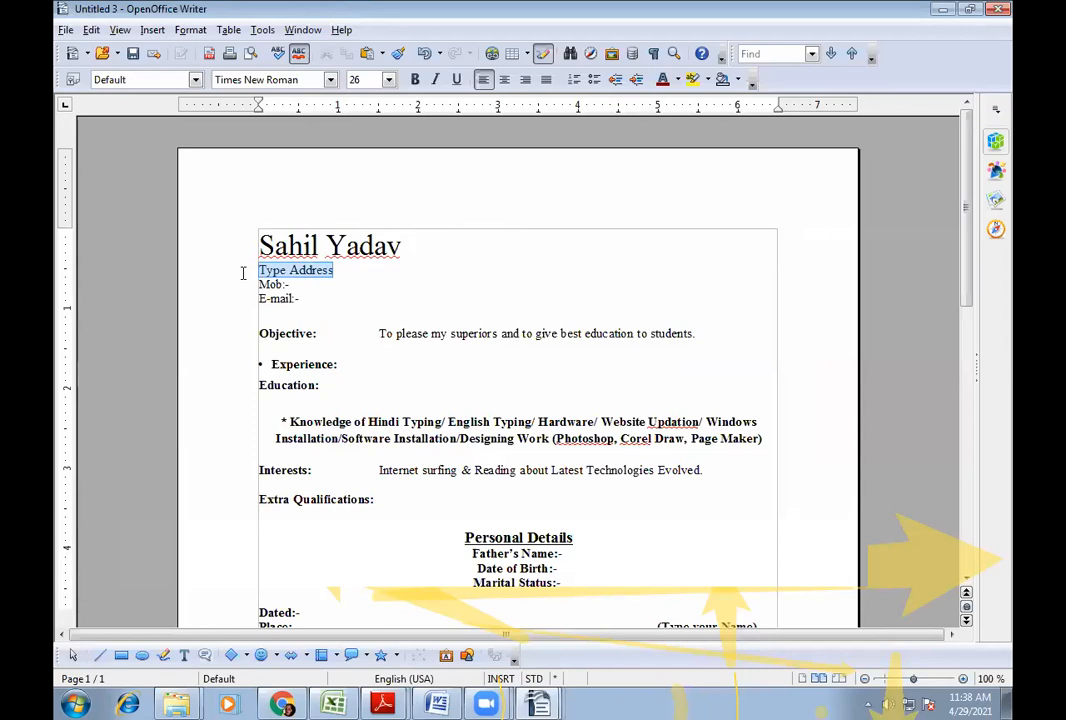
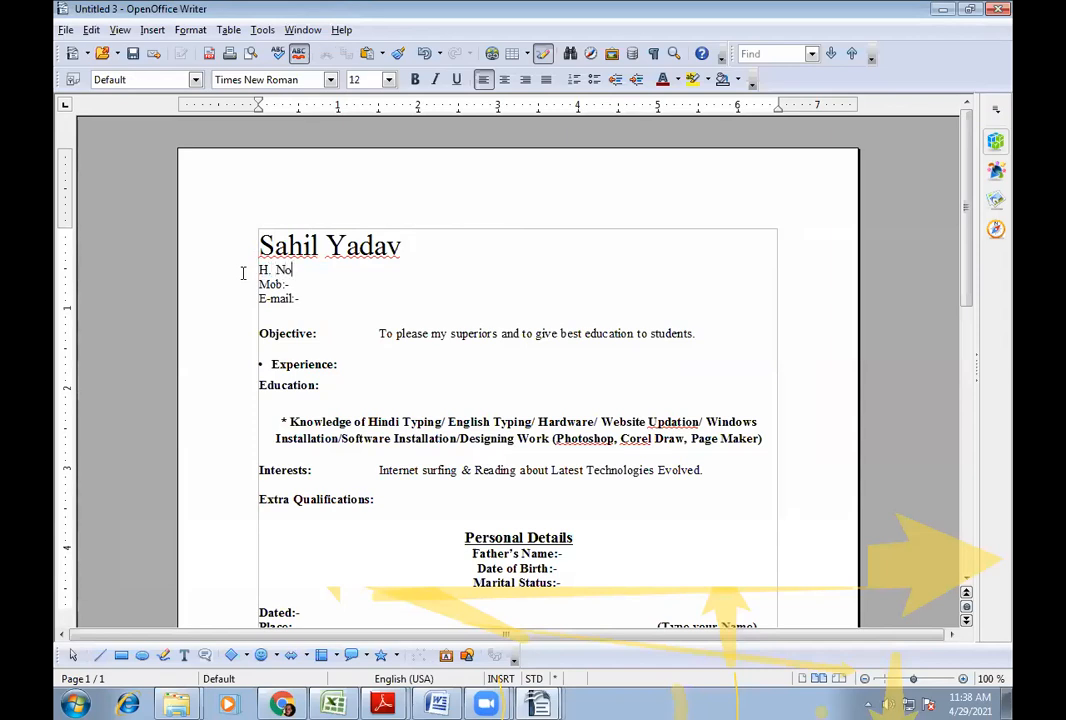
key(Return)
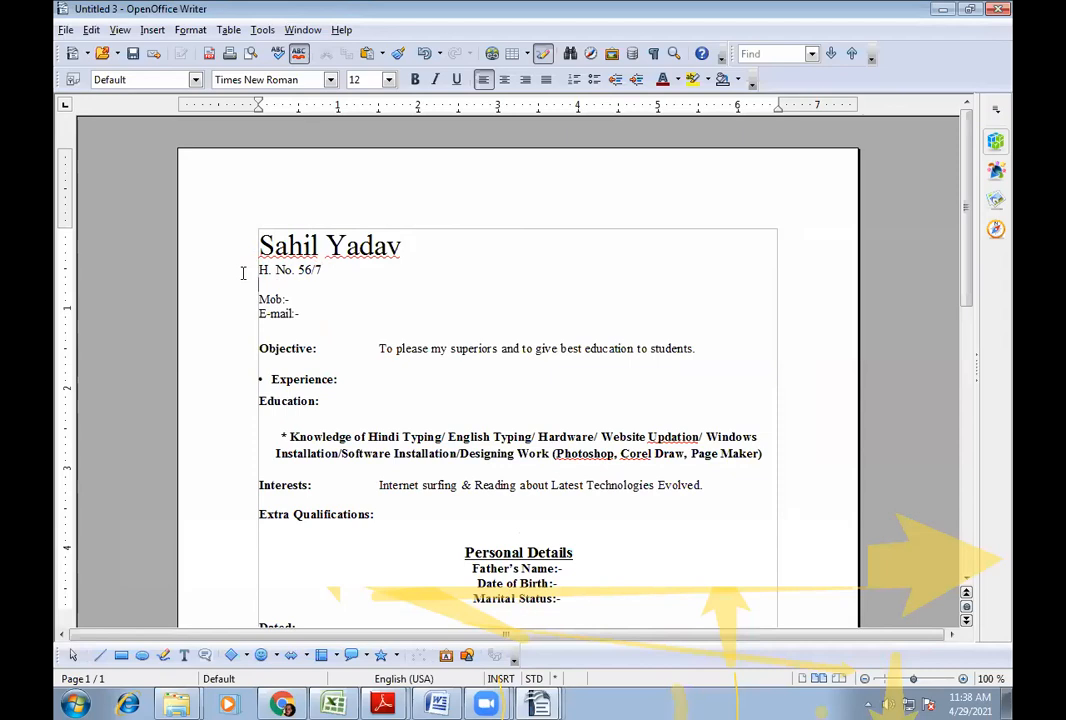
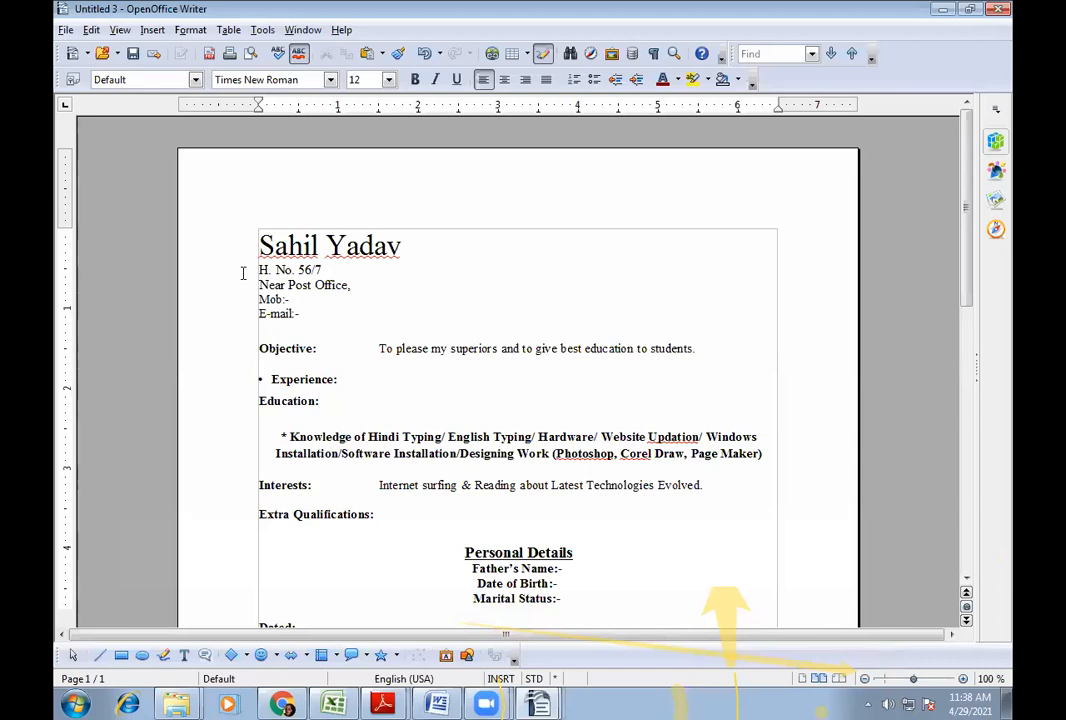
- Remove the bullet from the Experience heading
click(297, 302)
click(380, 349)
click(218, 386)
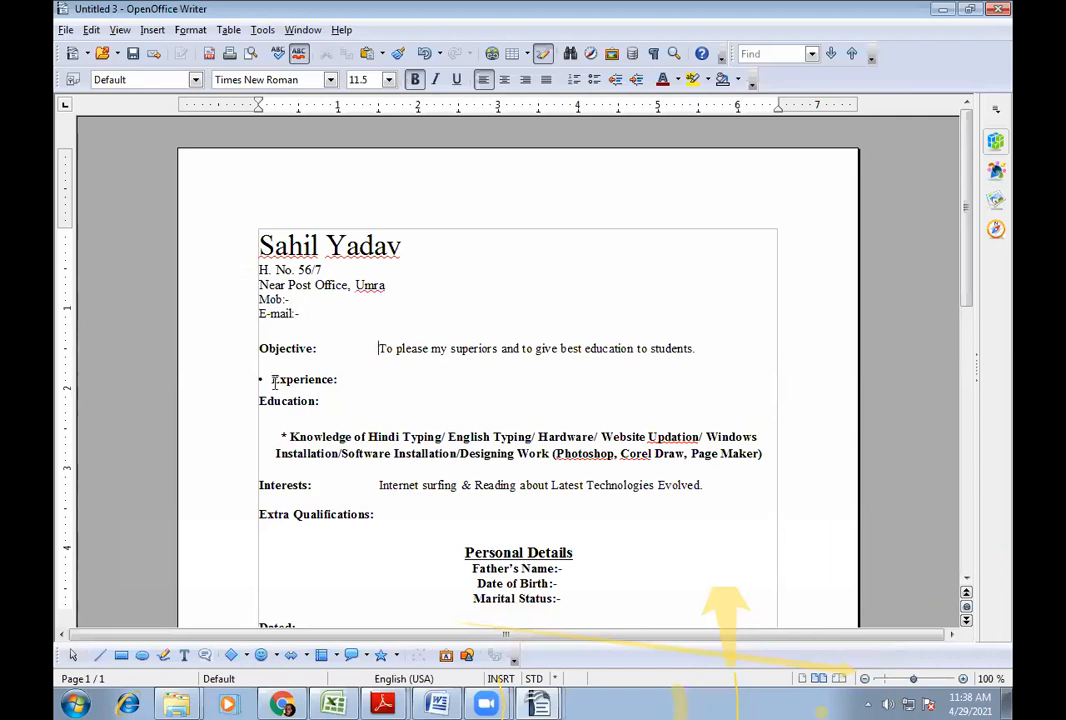
key(BackSpace)
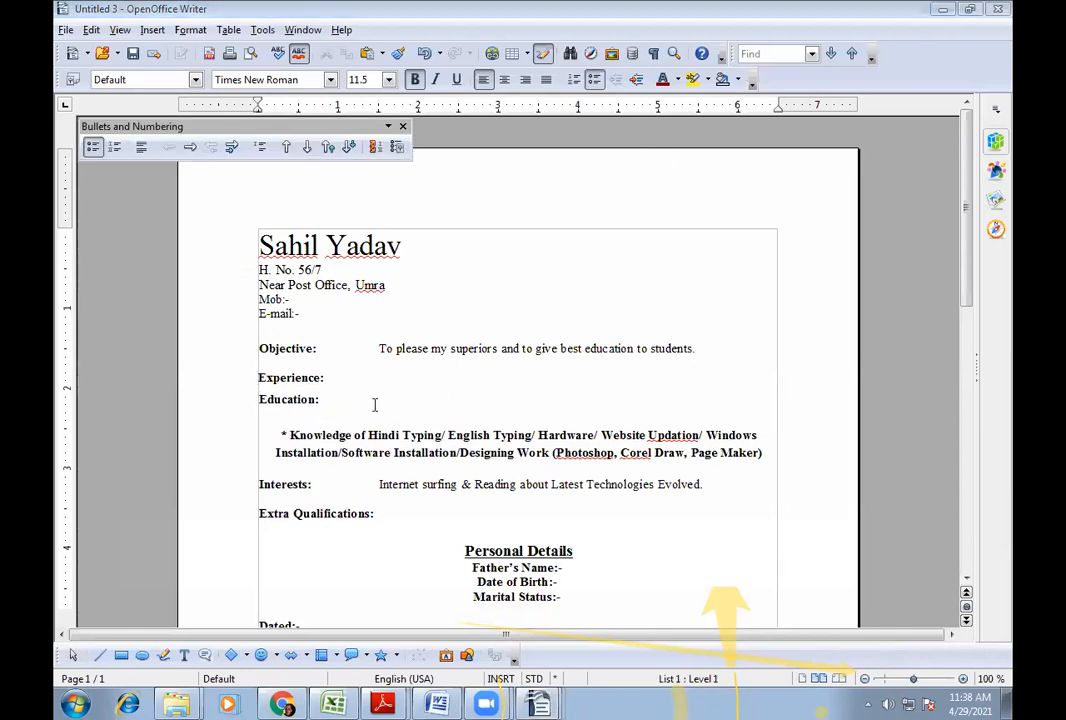
- Check the Experience and Education headings, skills paragraph and name and address lines for leftover bullets
click(324, 399)
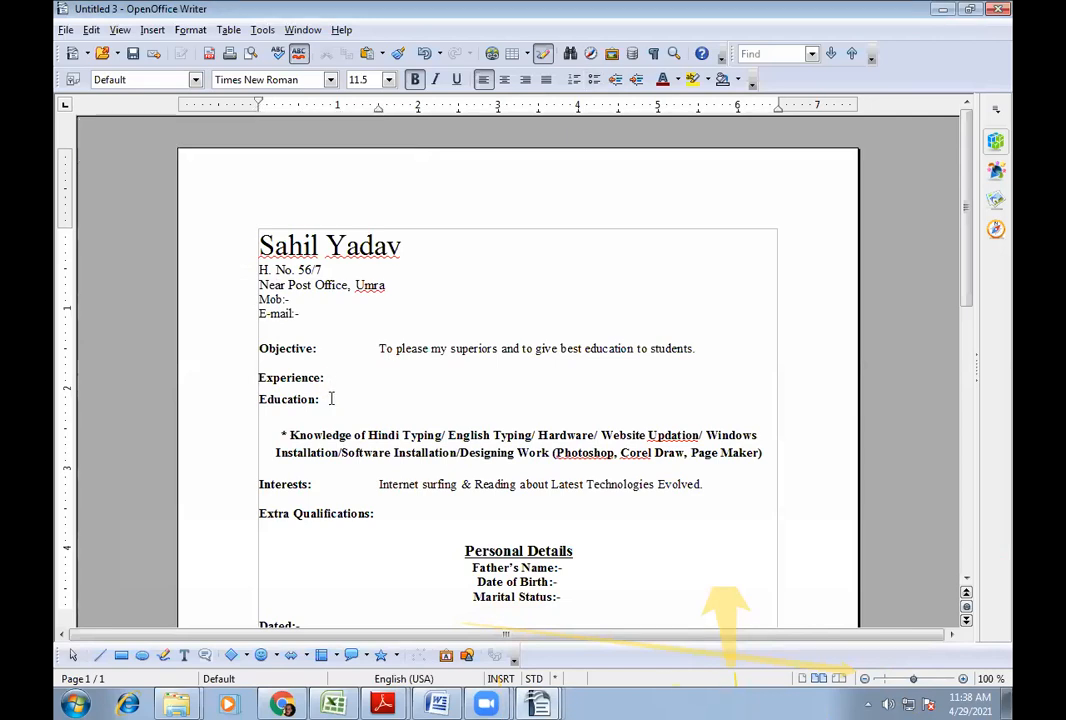
scroll(418, 435, down, 1)
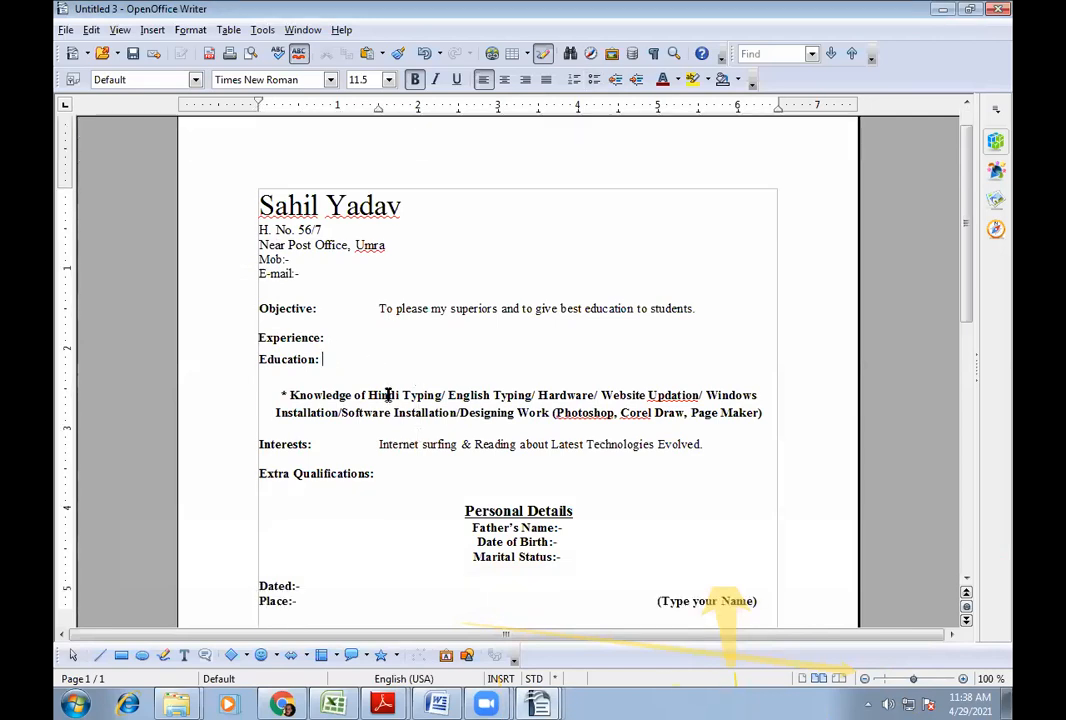
click(396, 396)
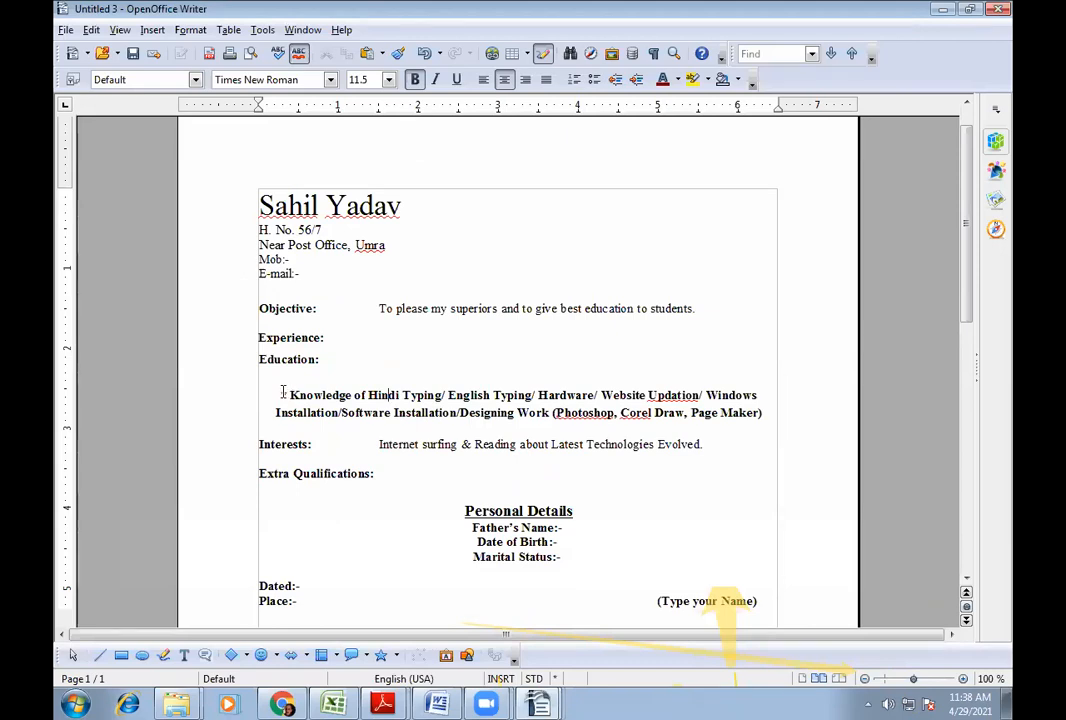
drag(280, 393, 736, 415)
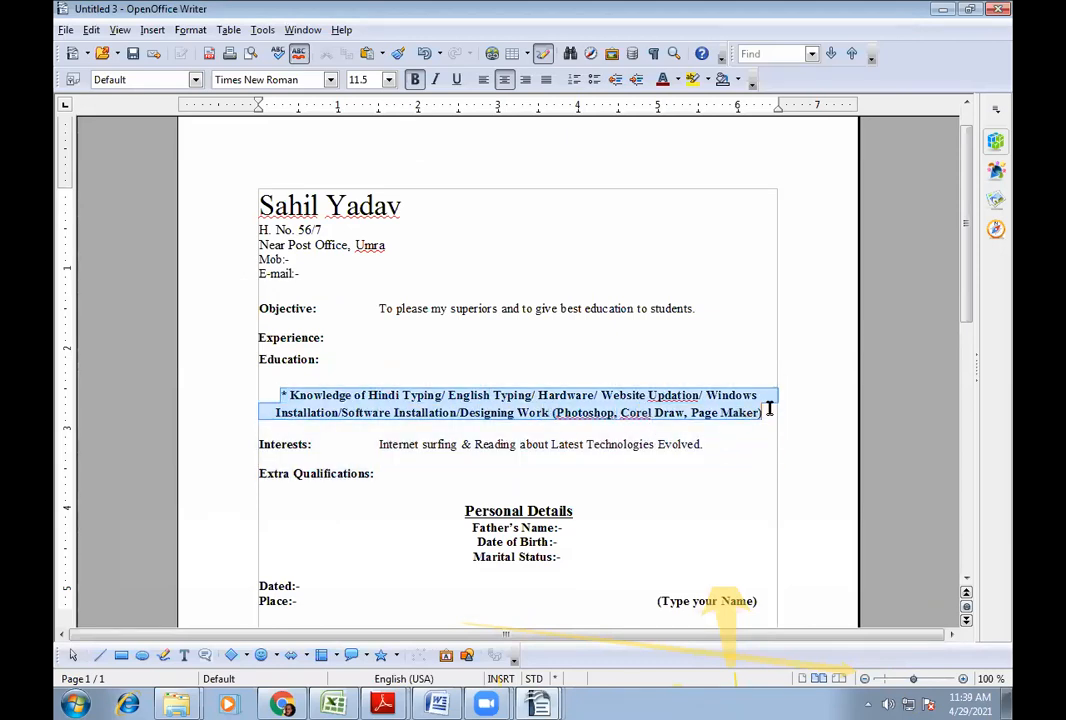
click(670, 412)
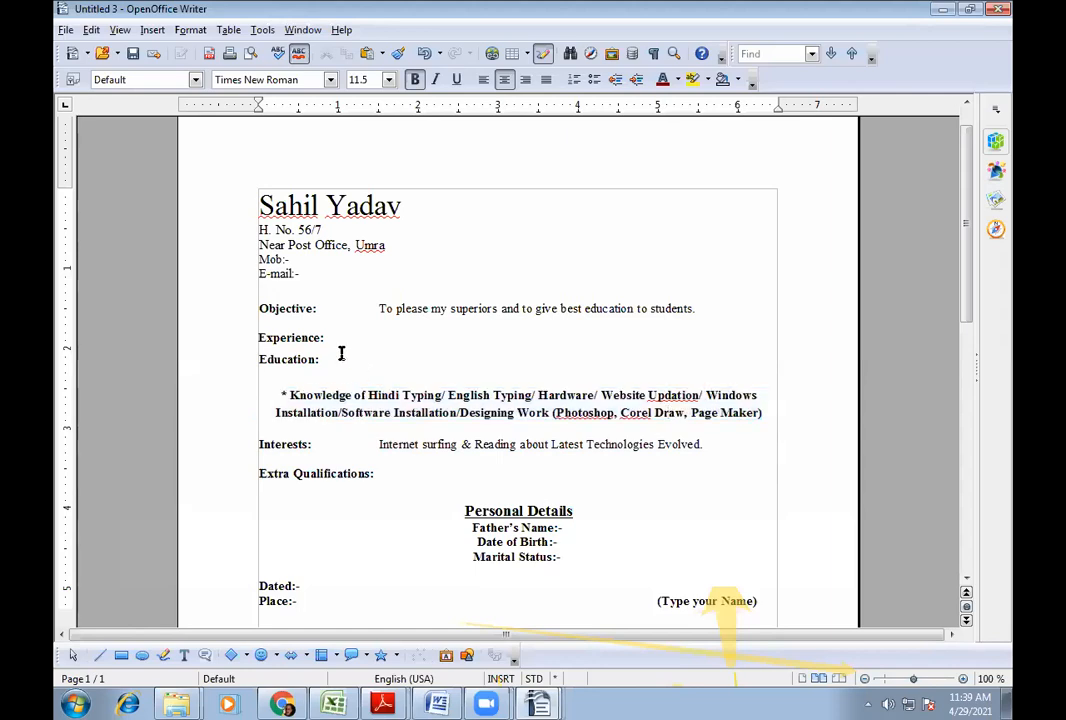
click(372, 334)
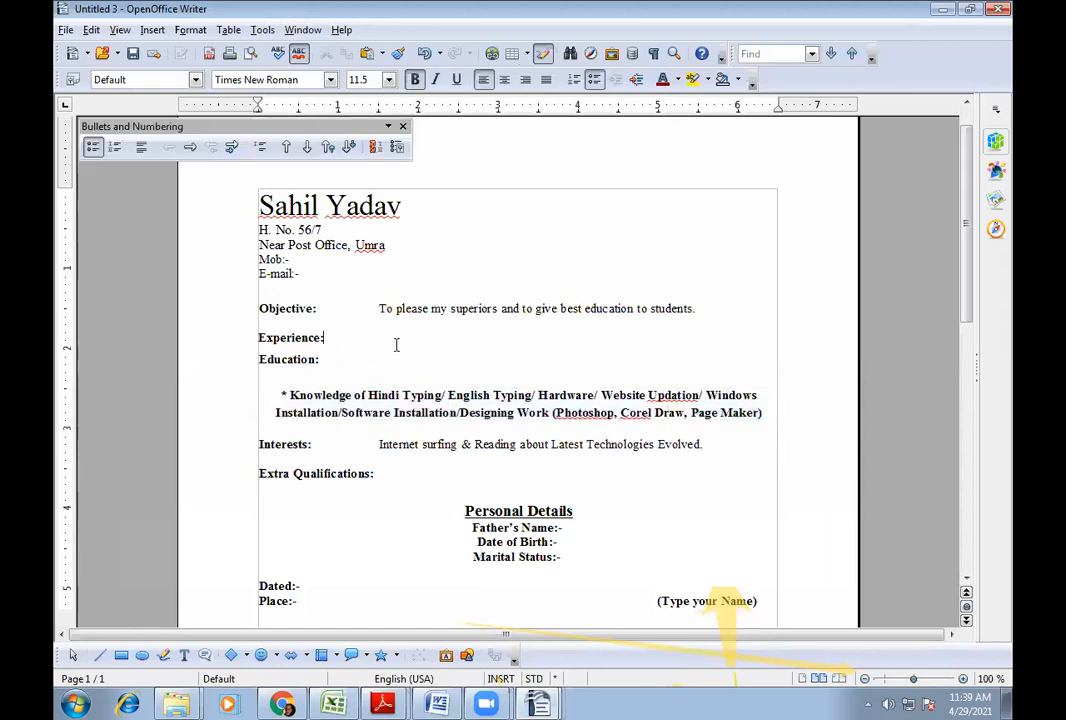
click(333, 360)
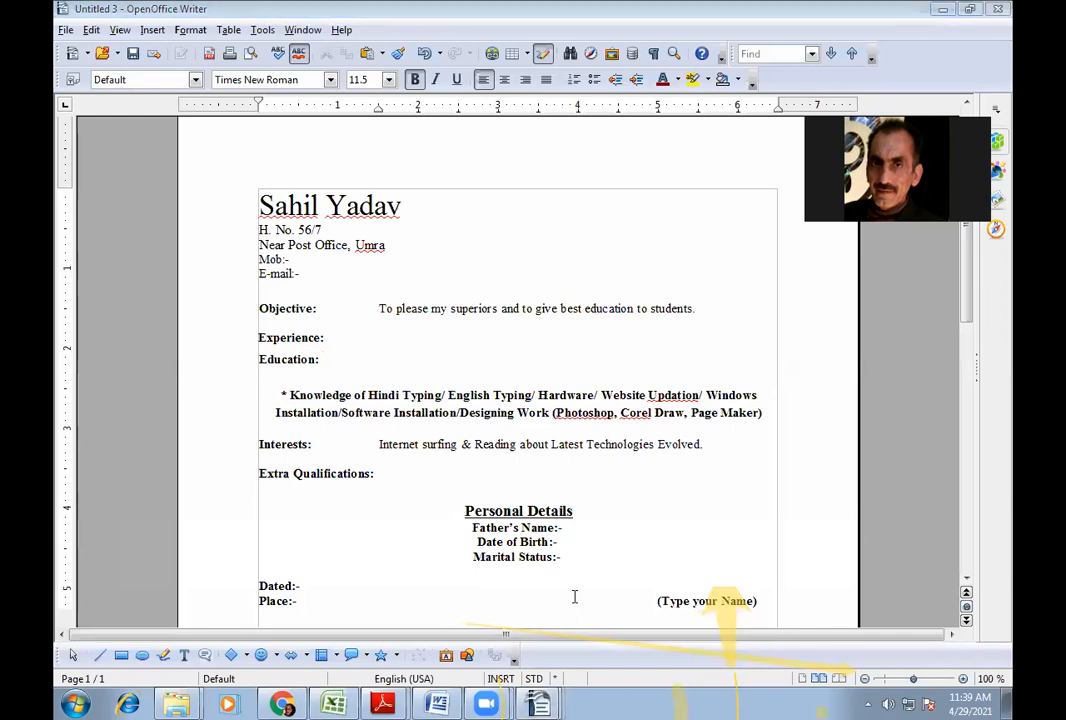
click(345, 205)
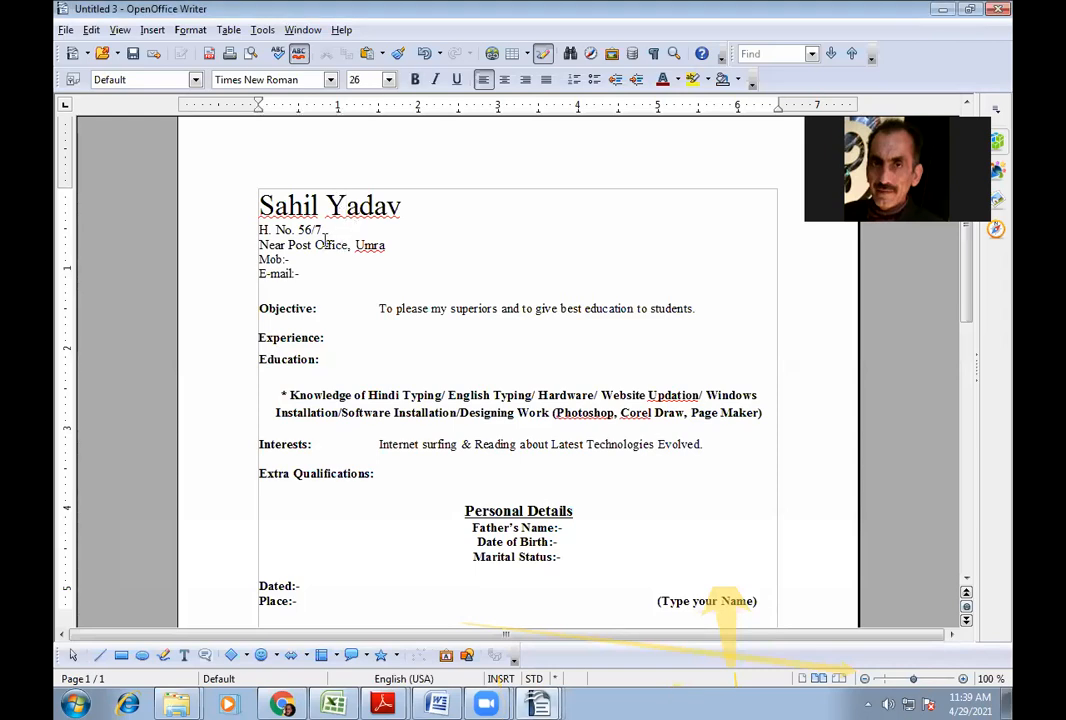
click(324, 237)
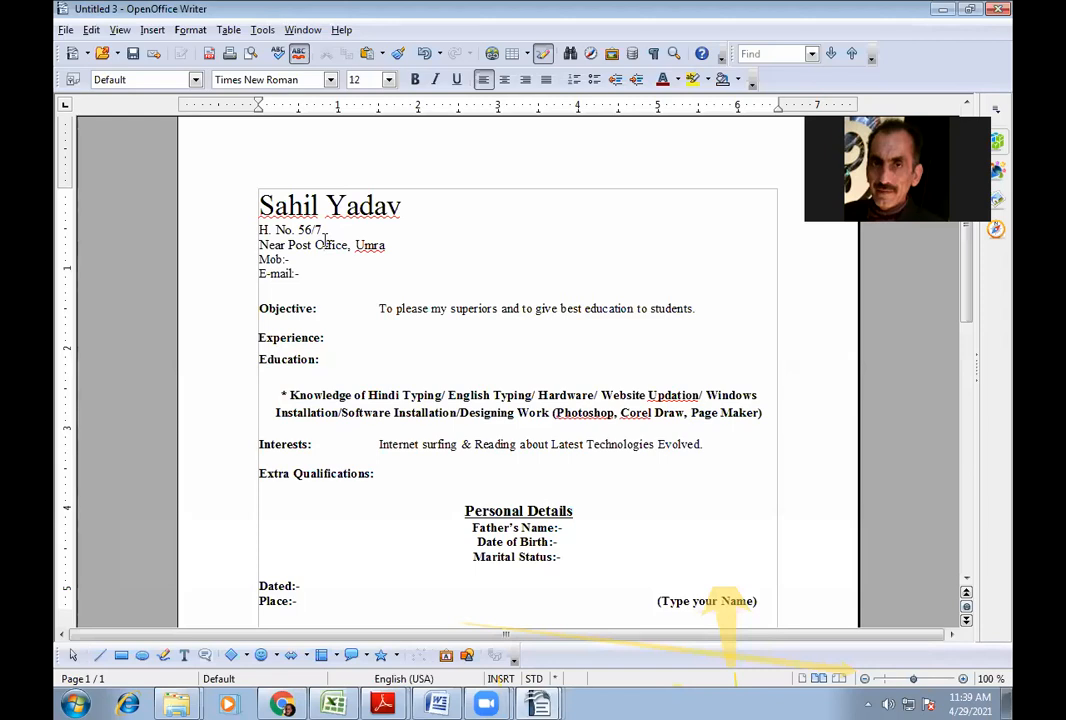